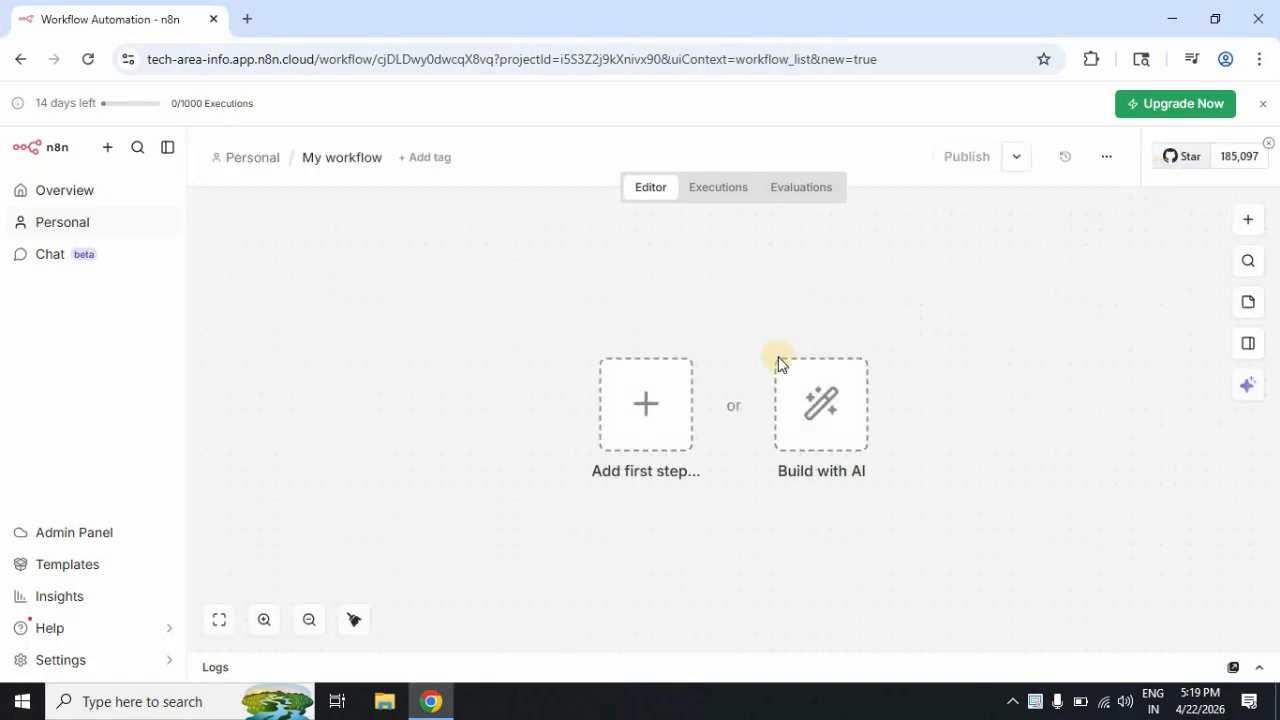
Rename the workflow as "Gmail to Telegram alerts".
left_click(345, 160)
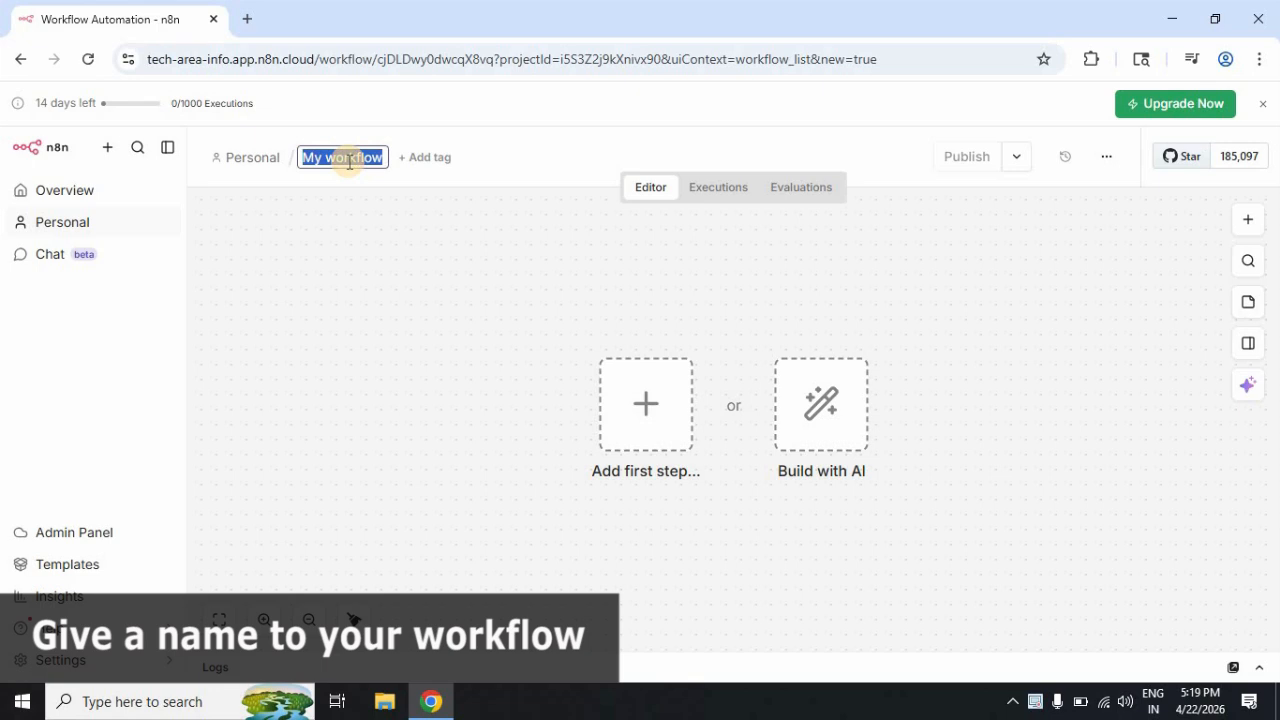
type("Gmail to Telegram a")
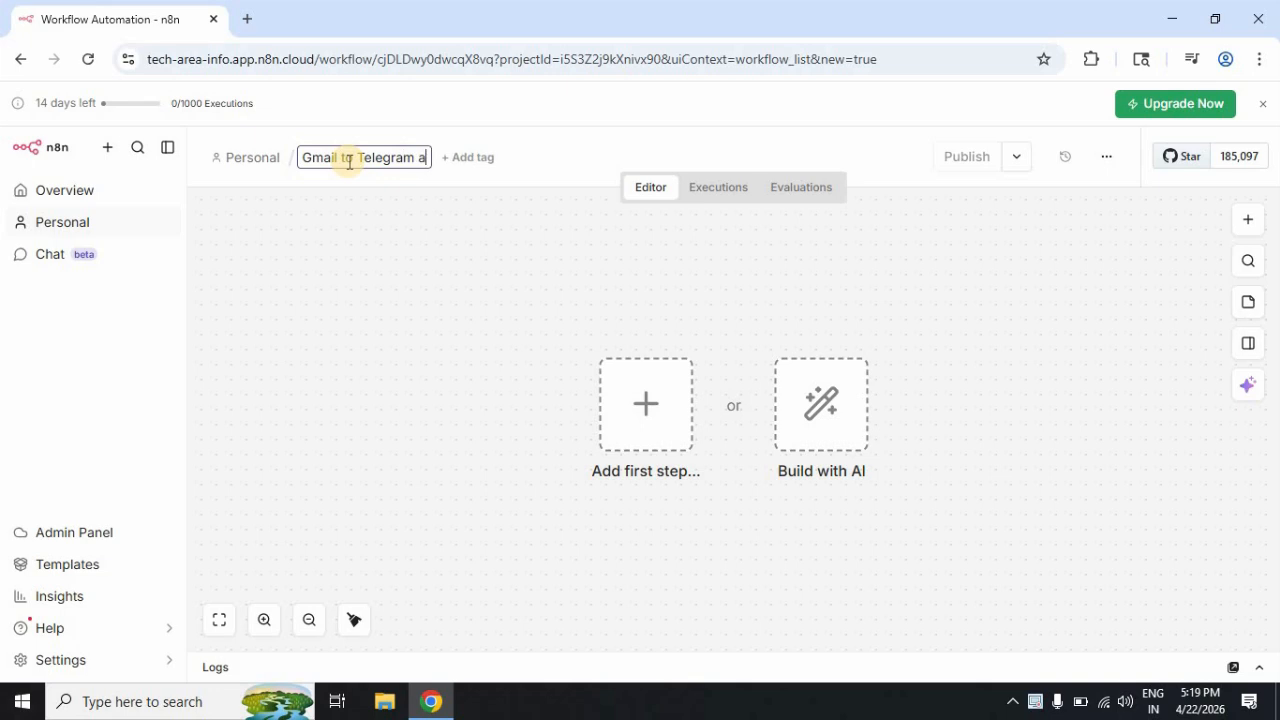
type("lerts")
key("Return")
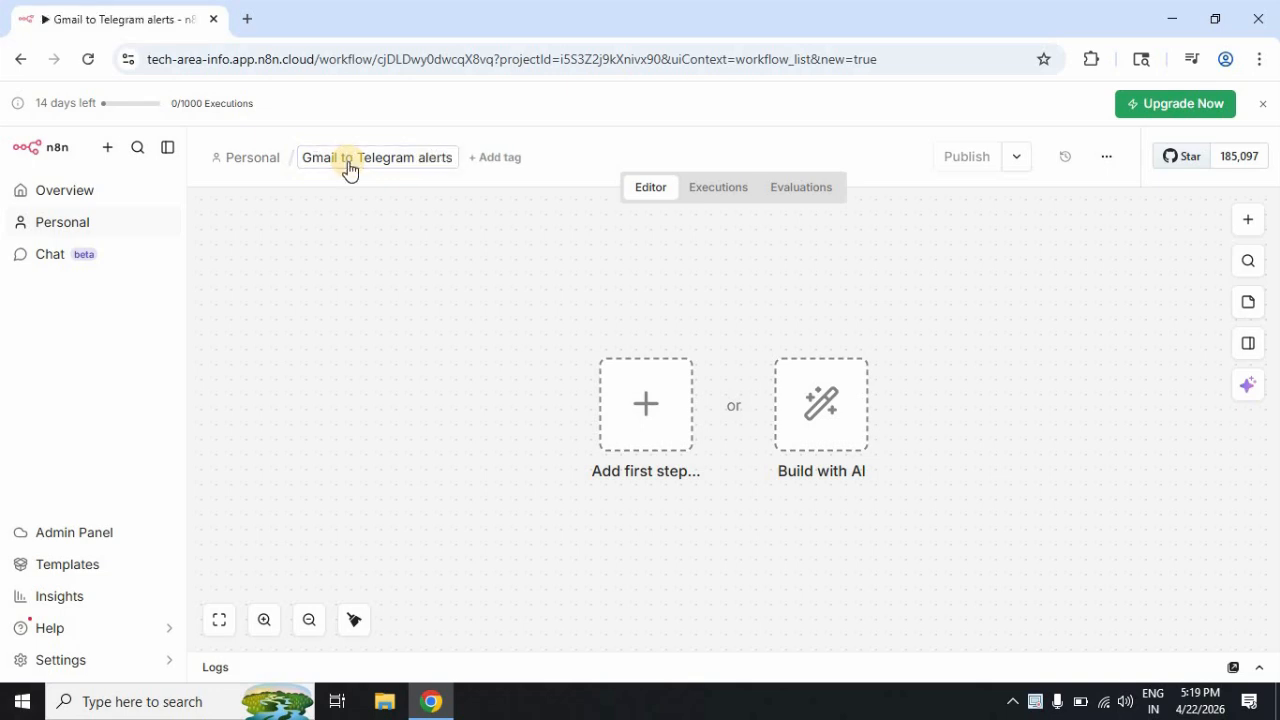
Add Gmail's "On message received" trigger as the first step of the workflow.
left_click(637, 410)
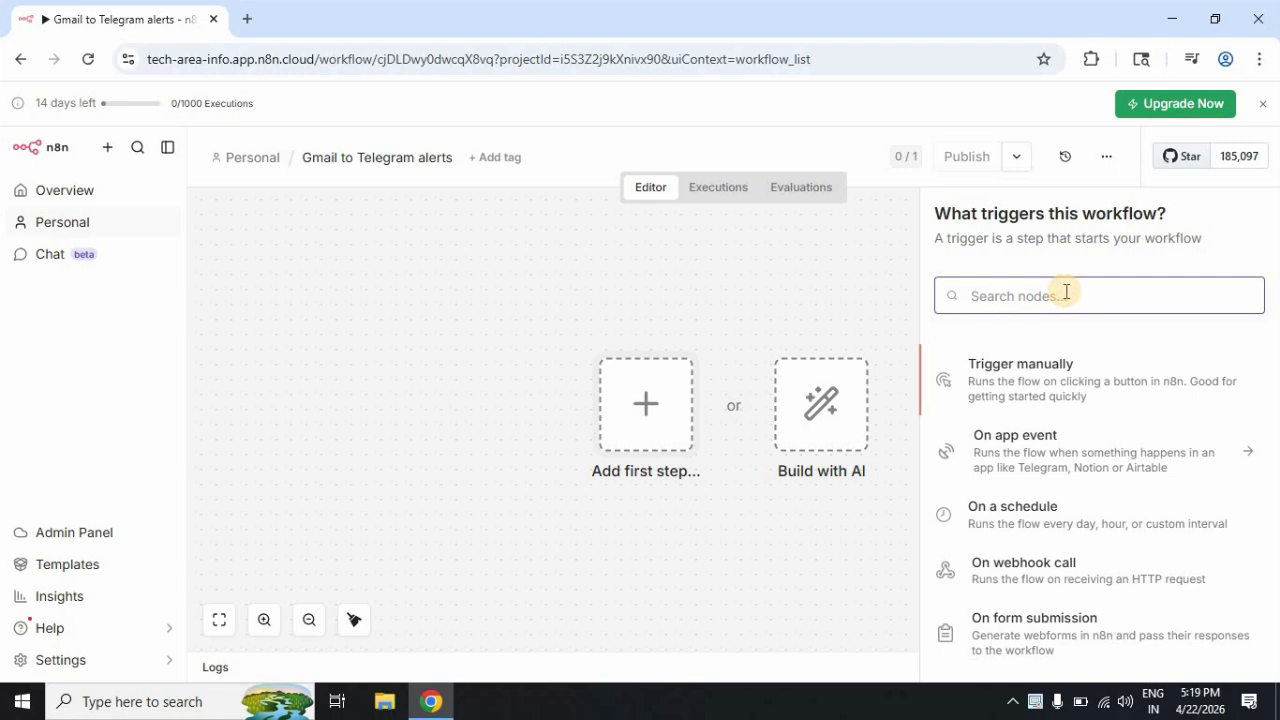
type("gmail")
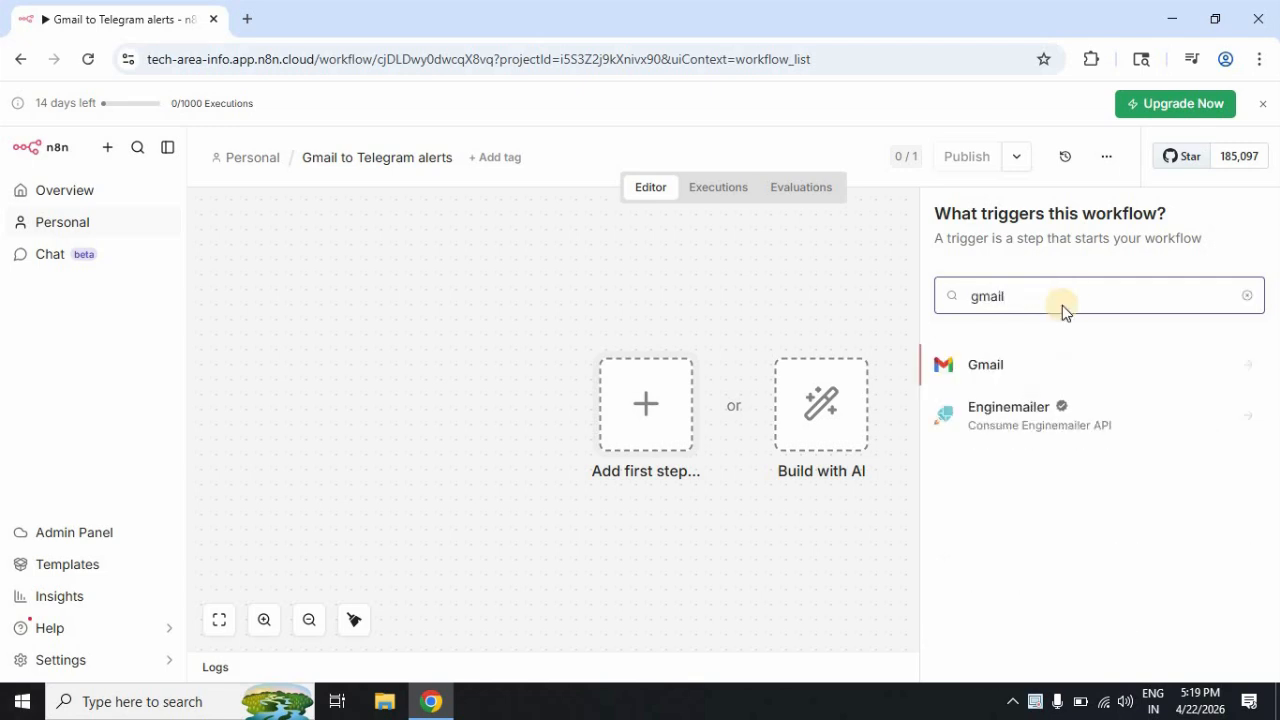
left_click(1009, 367)
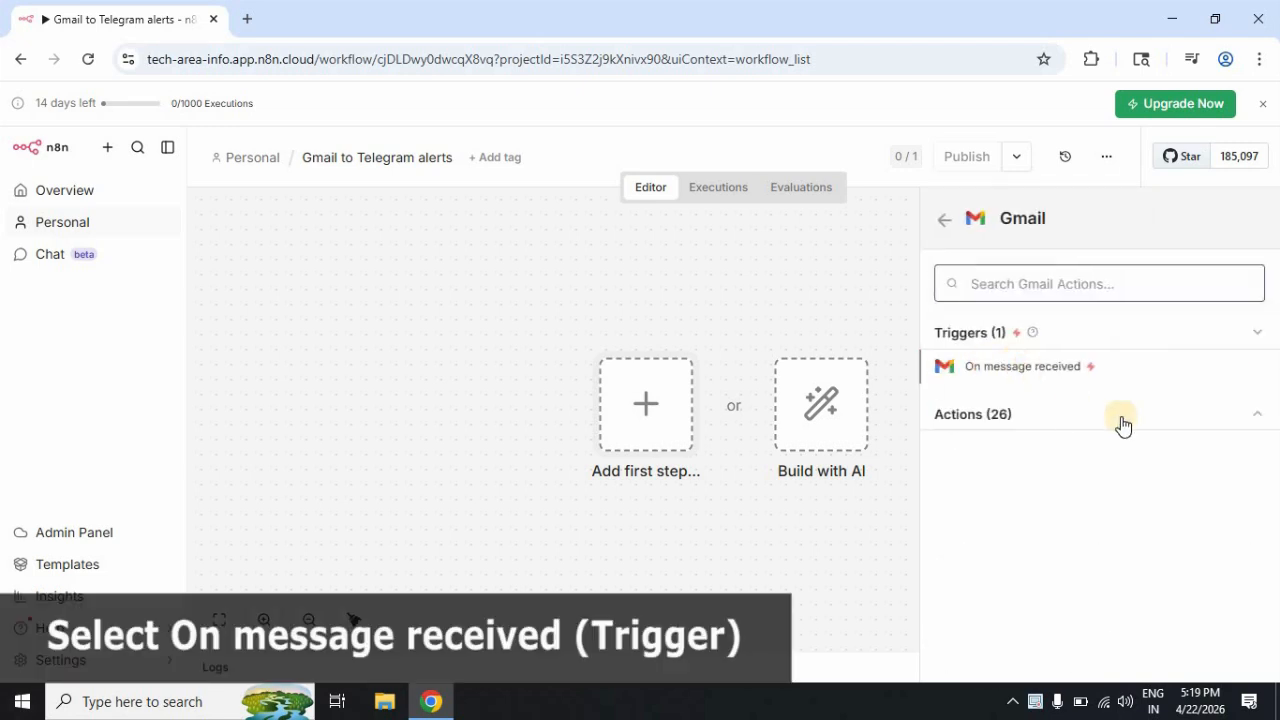
left_click(1037, 370)
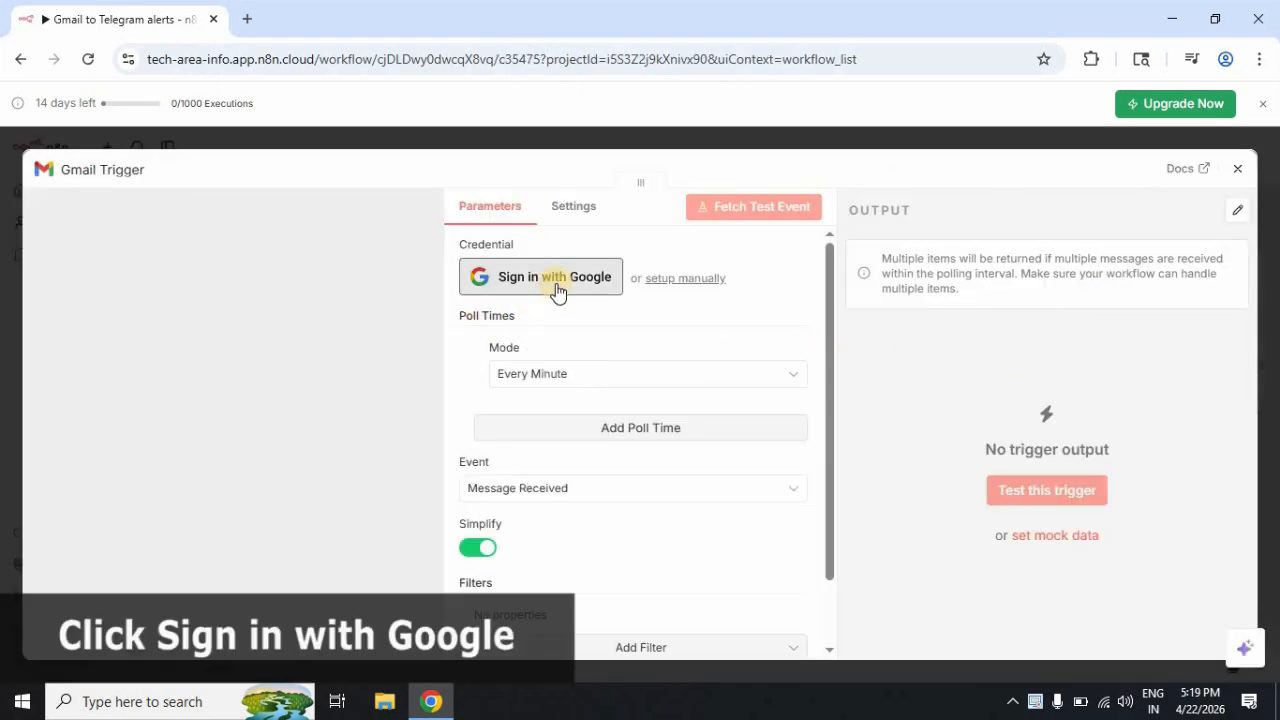
Connect the Gmail trigger to the Google account, allowing n8n.cloud ongoing access to the shared data, and dismiss the notifications.
left_click(557, 283)
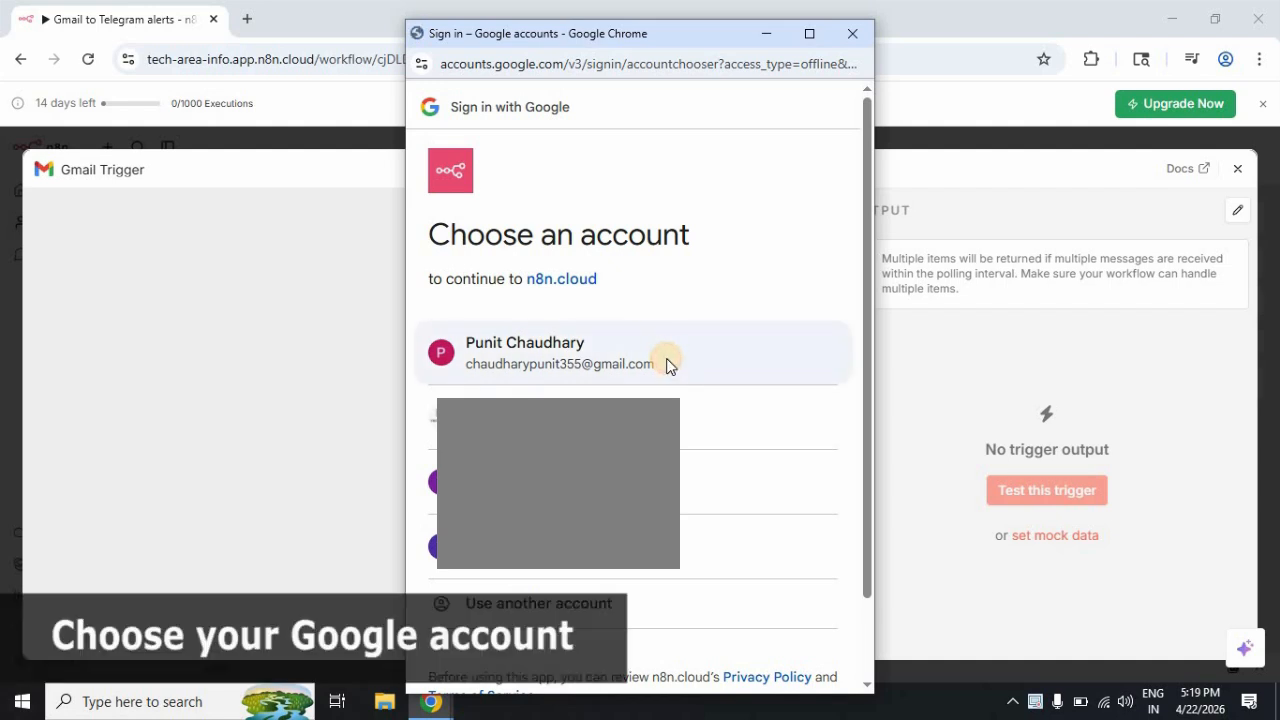
left_click(666, 363)
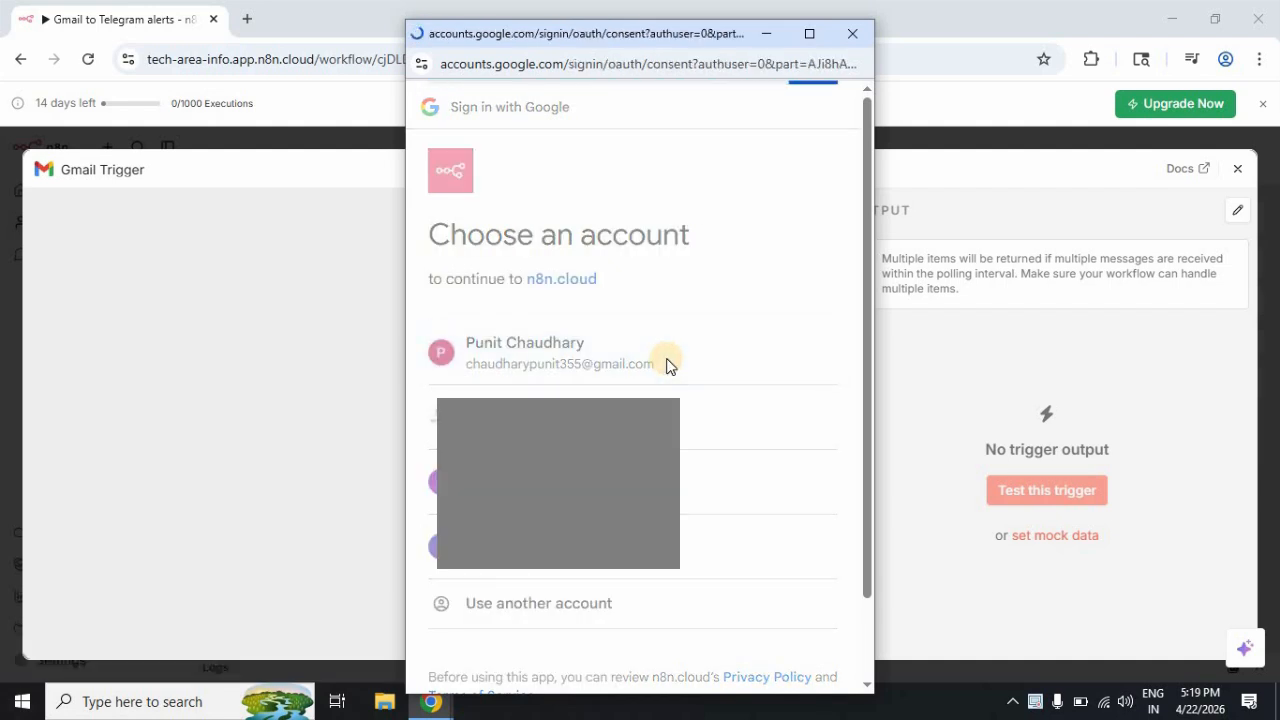
scroll(666, 358, "down", 4)
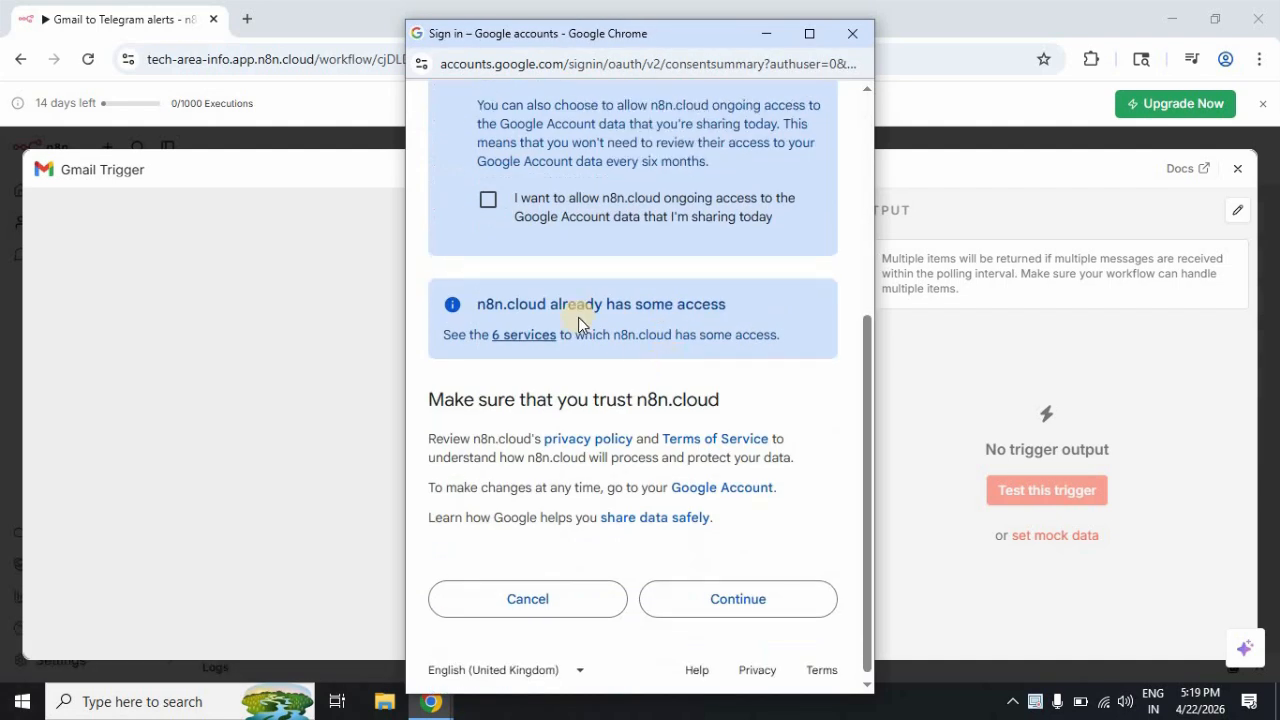
scroll(566, 246, "up", 3)
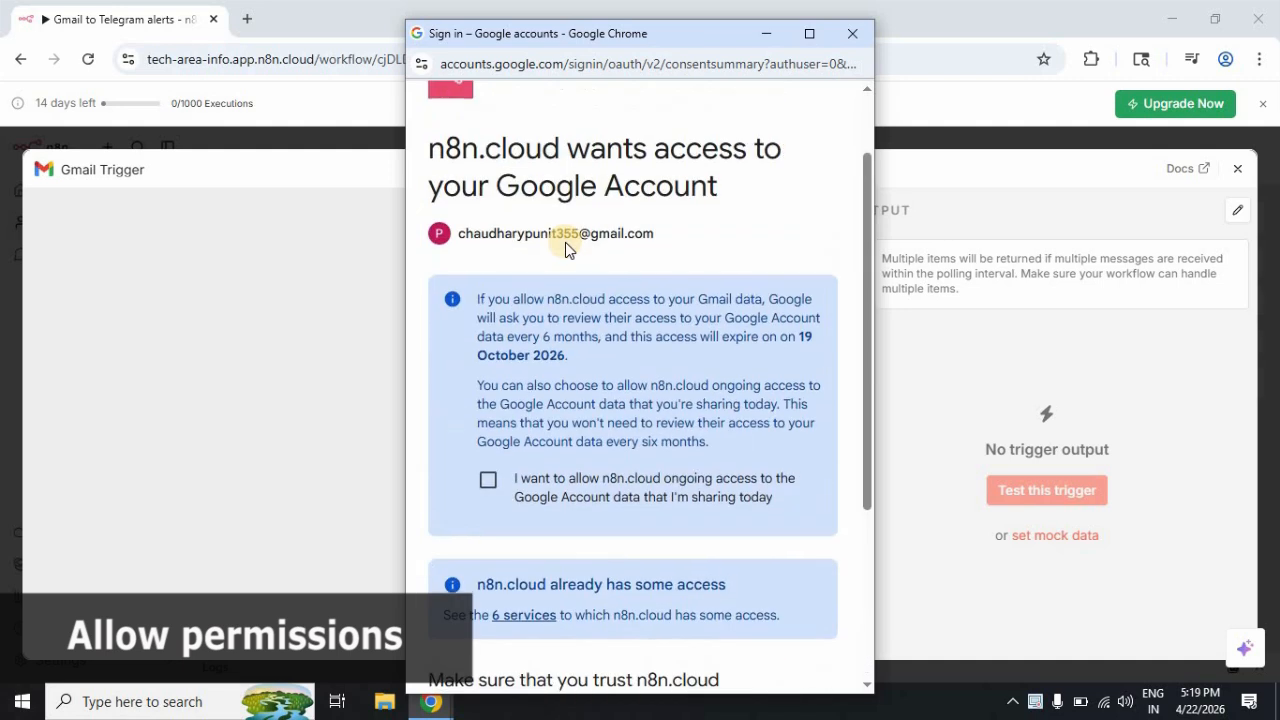
scroll(566, 246, "down", 2)
left_click(510, 298)
scroll(690, 450, "down", 1)
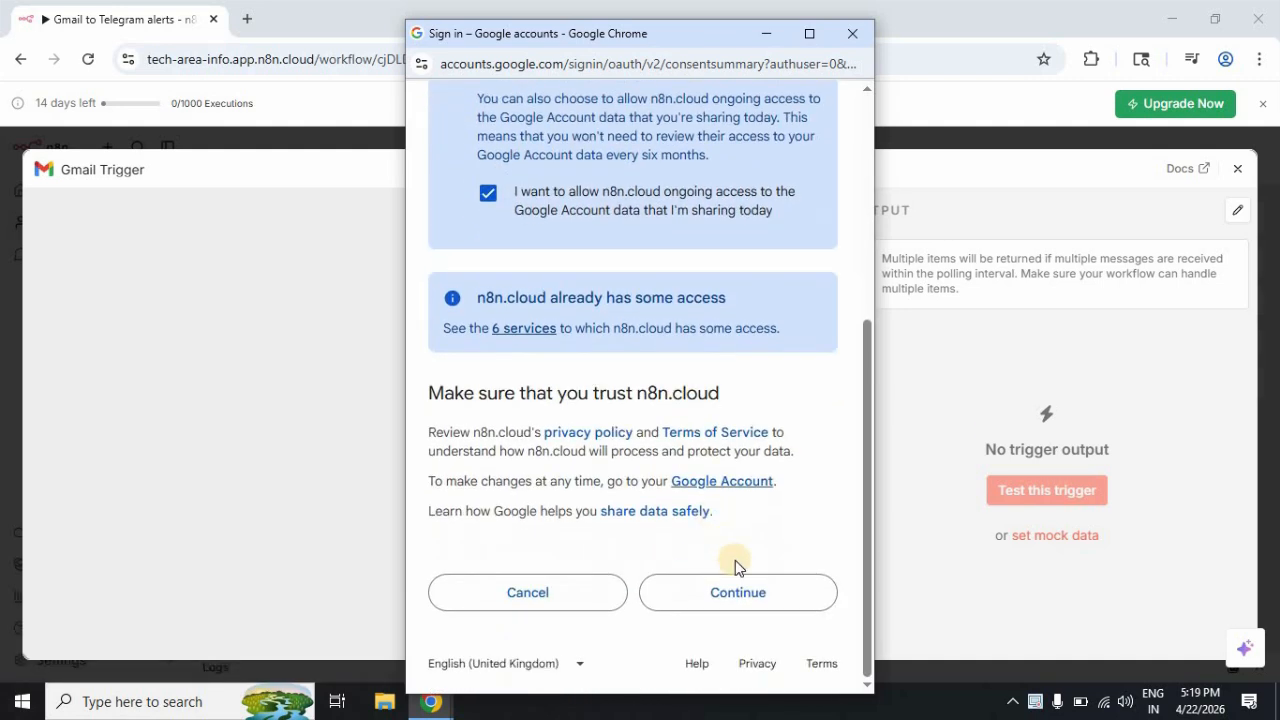
left_click(736, 593)
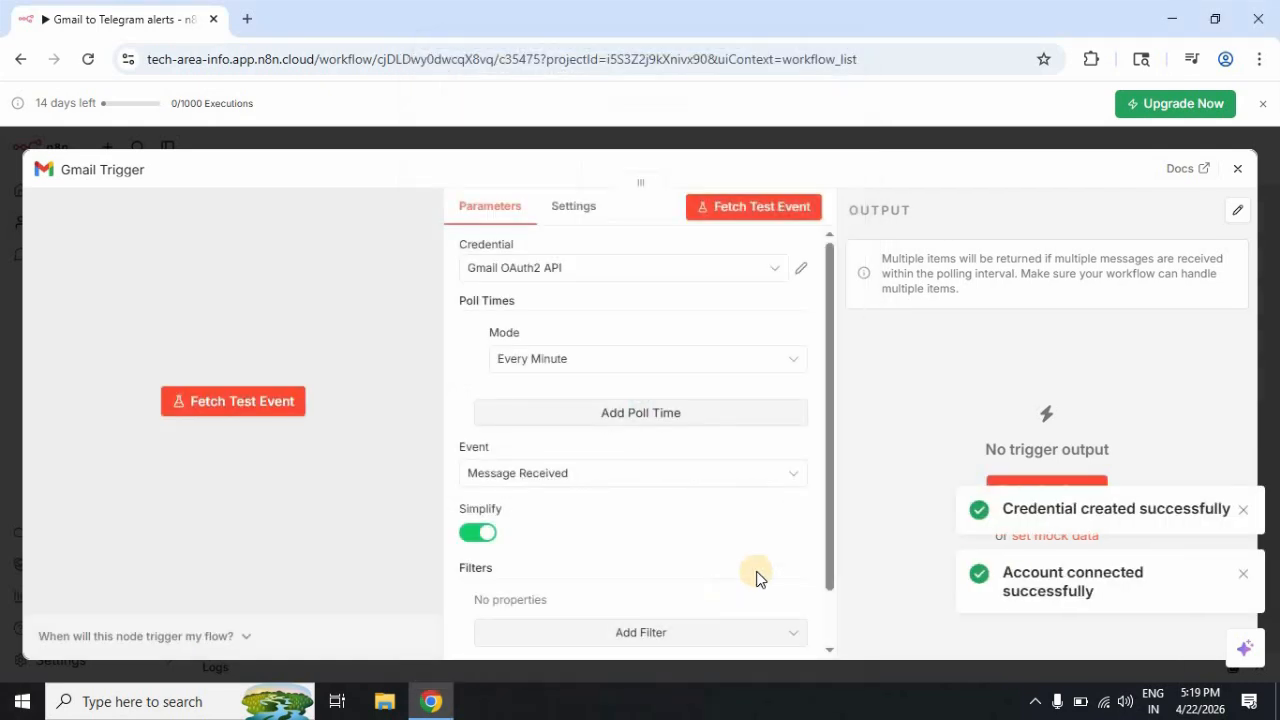
left_click(1244, 512)
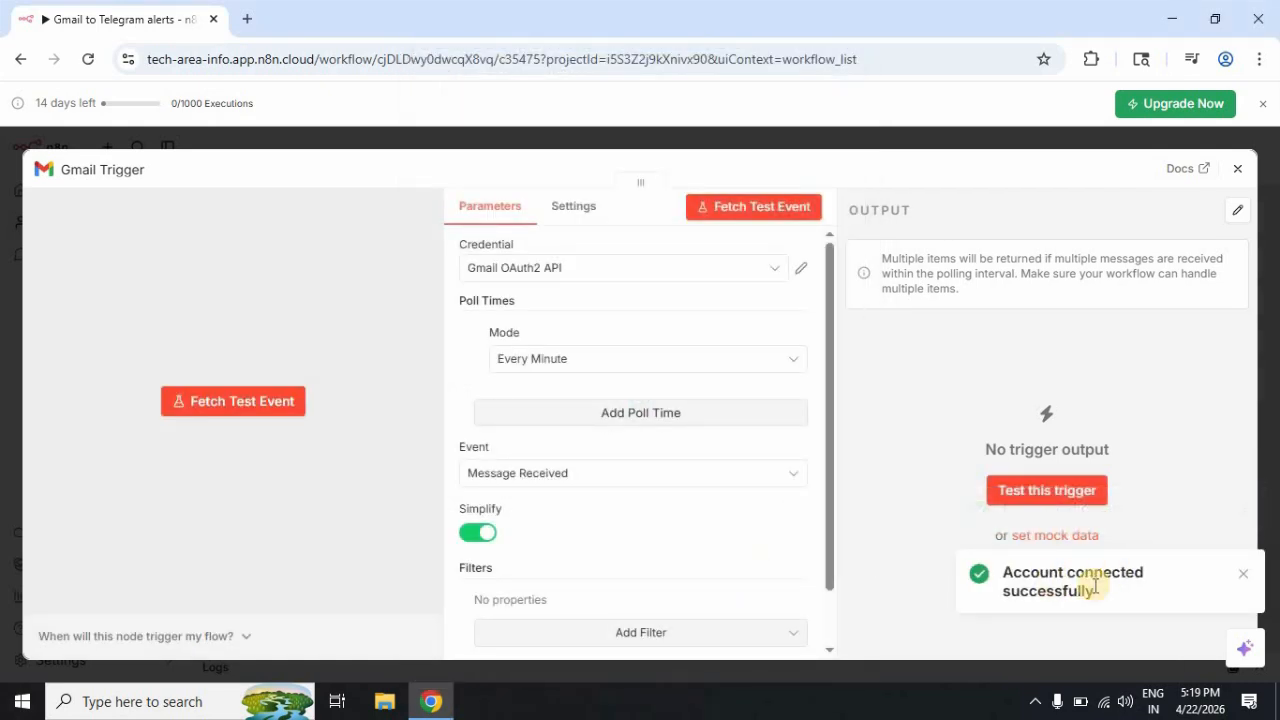
left_click(1240, 574)
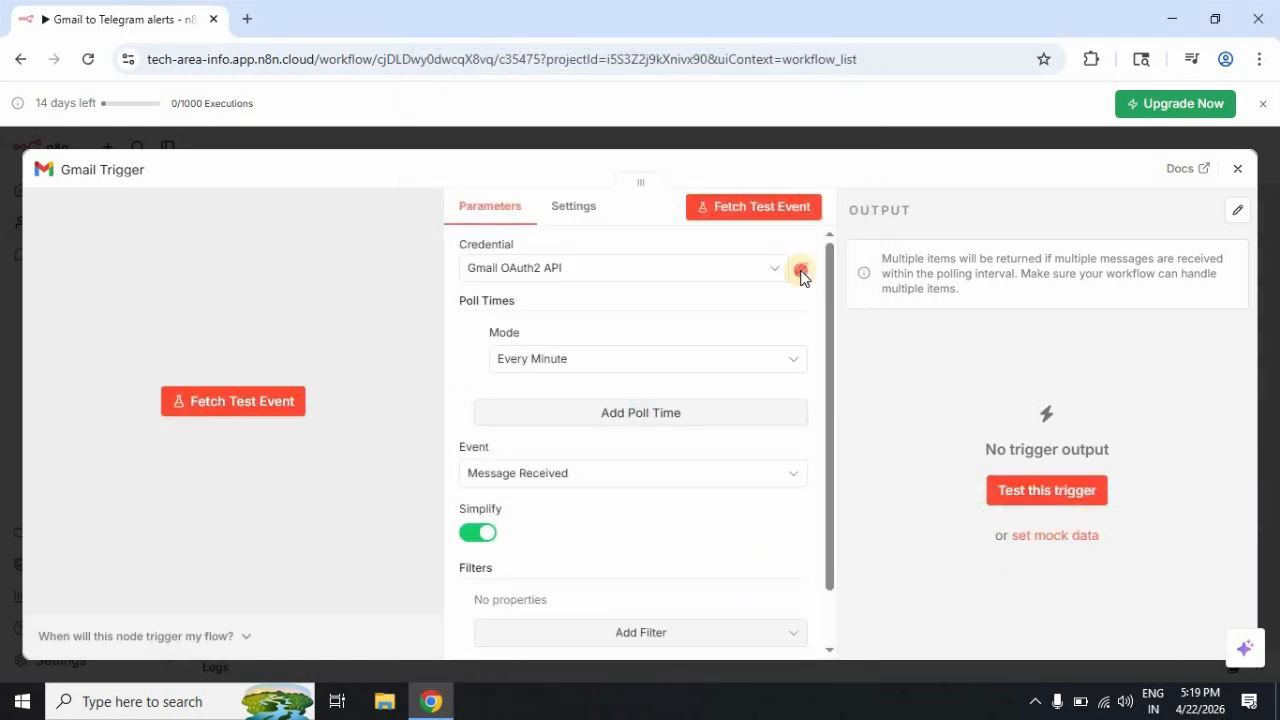
Check the connection status in the Gmail credential's settings.
left_click(801, 268)
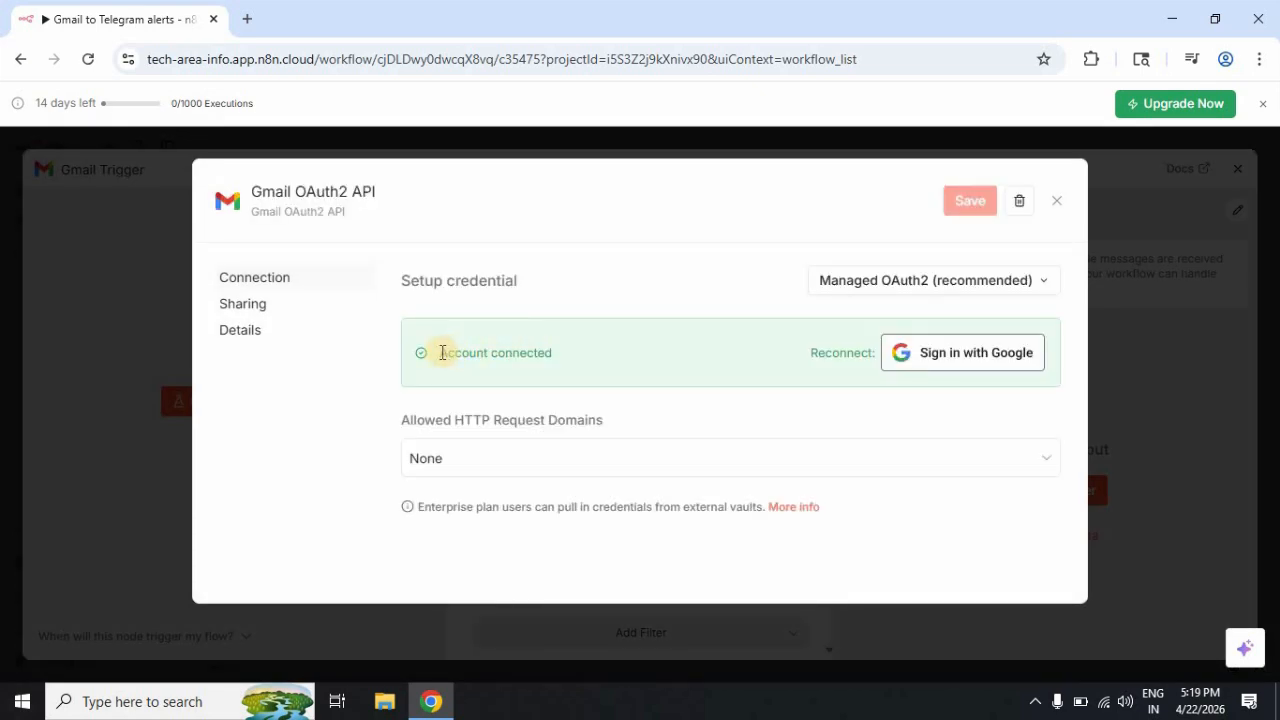
left_click_drag(442, 352, 857, 357)
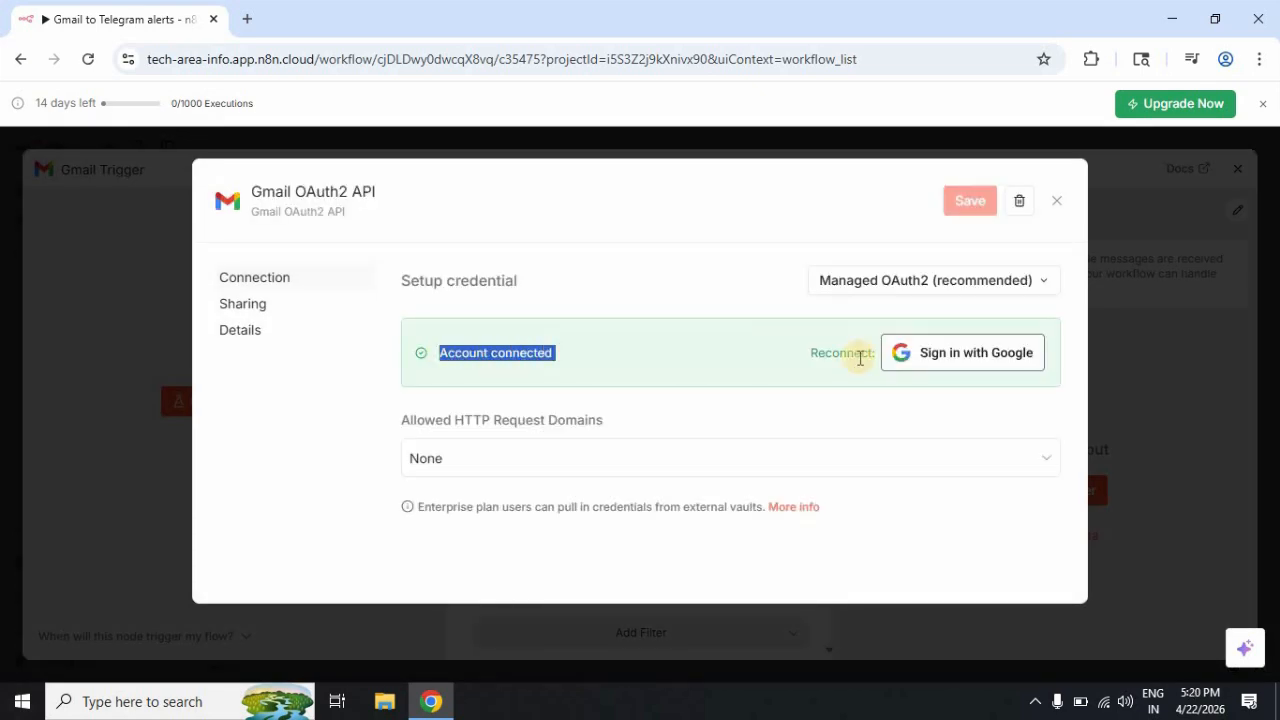
left_click(1052, 201)
Configure the Gmail trigger with the Gmail OAuth2 API credential, Every Minute poll mode and the Message Received event.
left_click(535, 268)
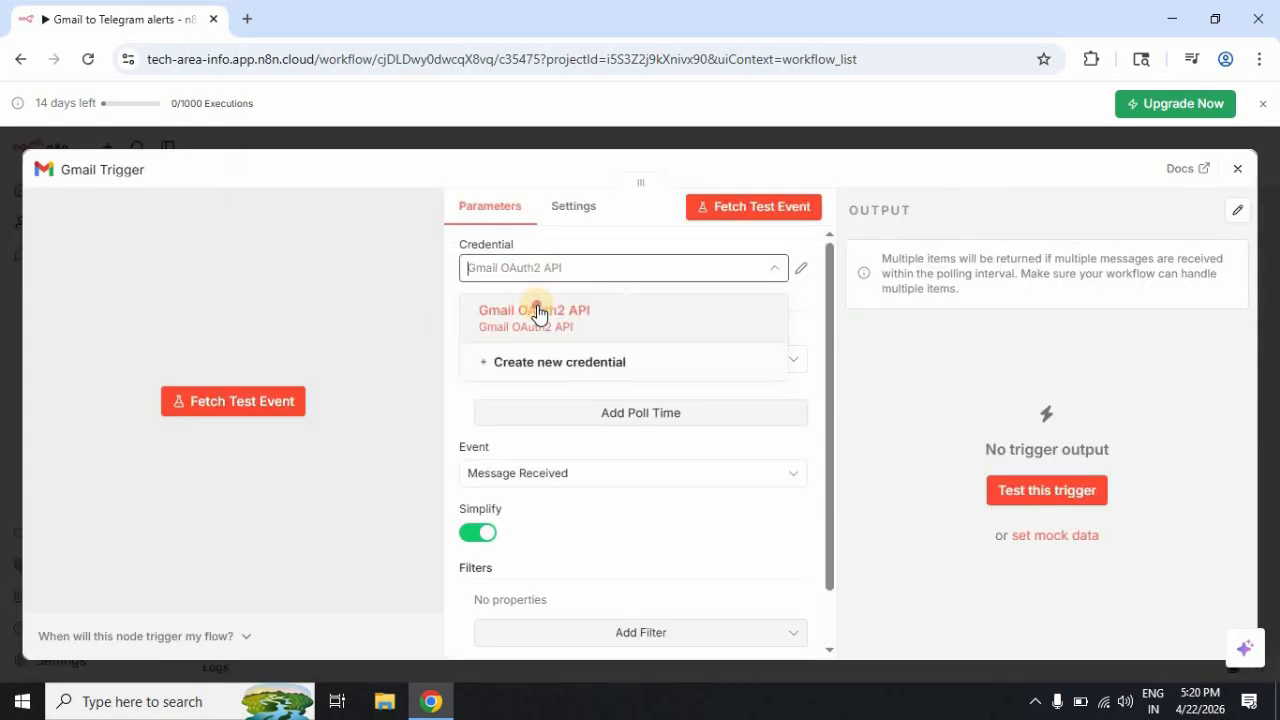
left_click(531, 311)
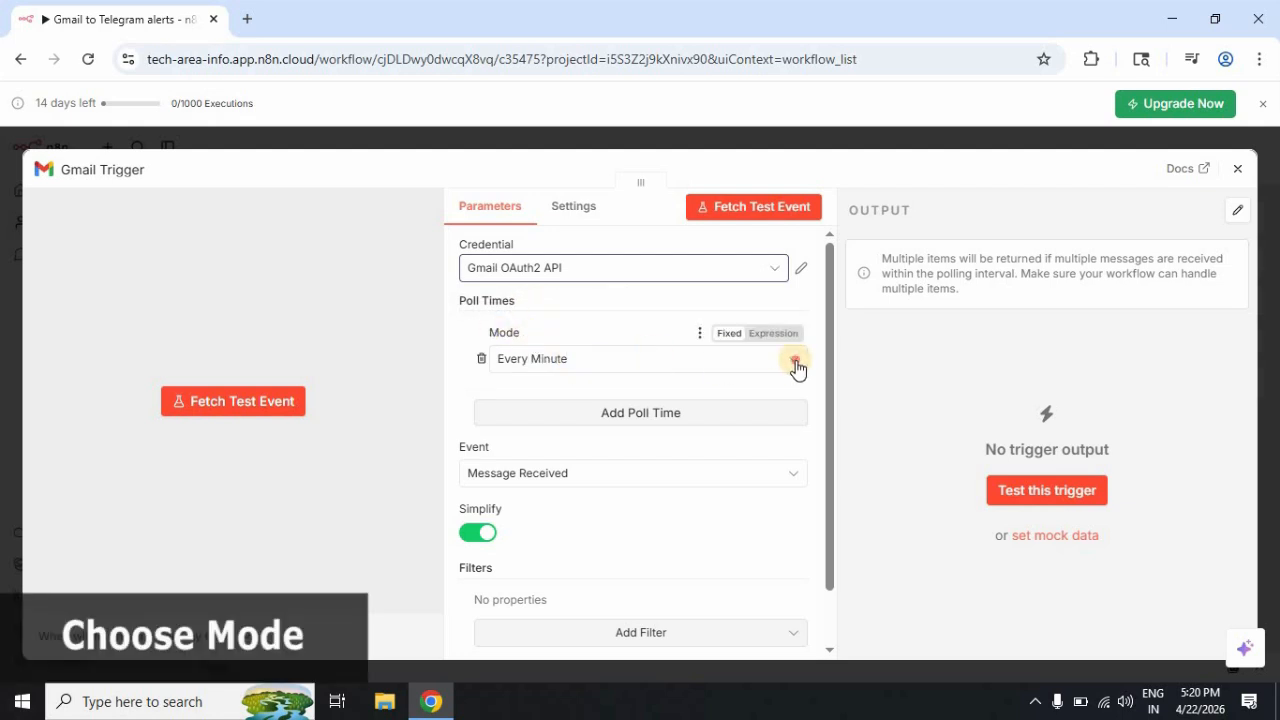
left_click(796, 364)
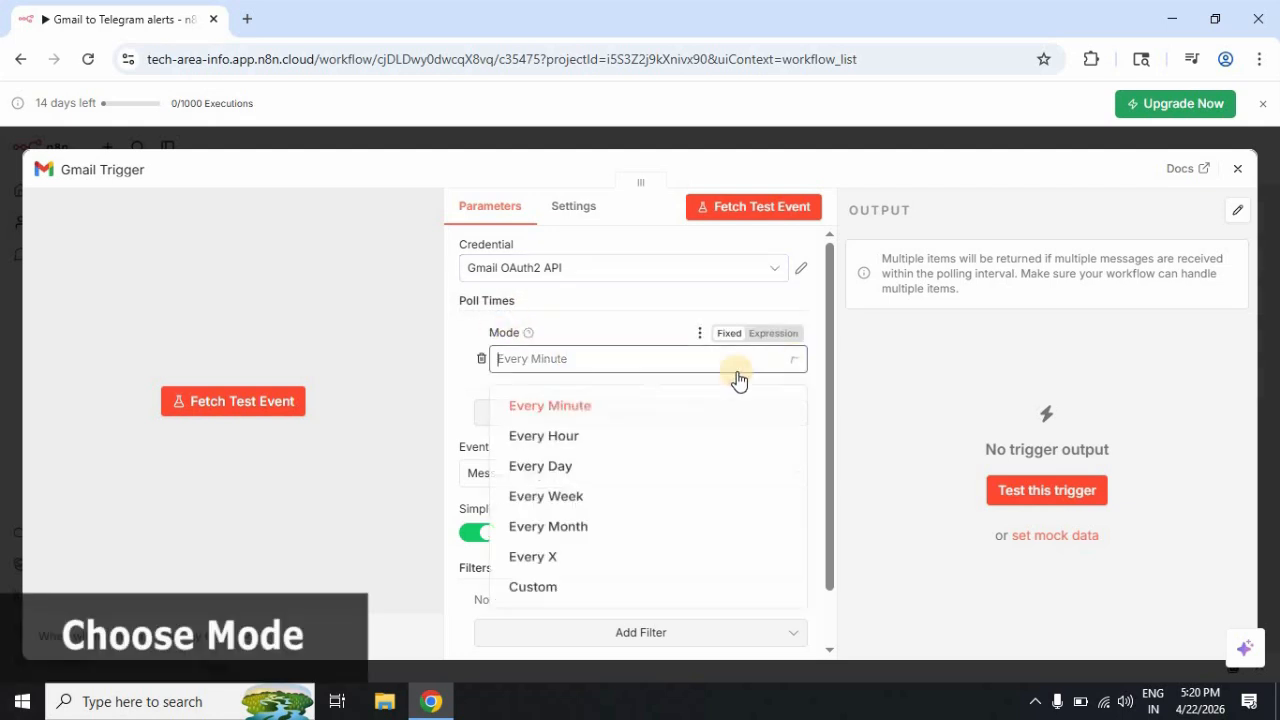
left_click(560, 410)
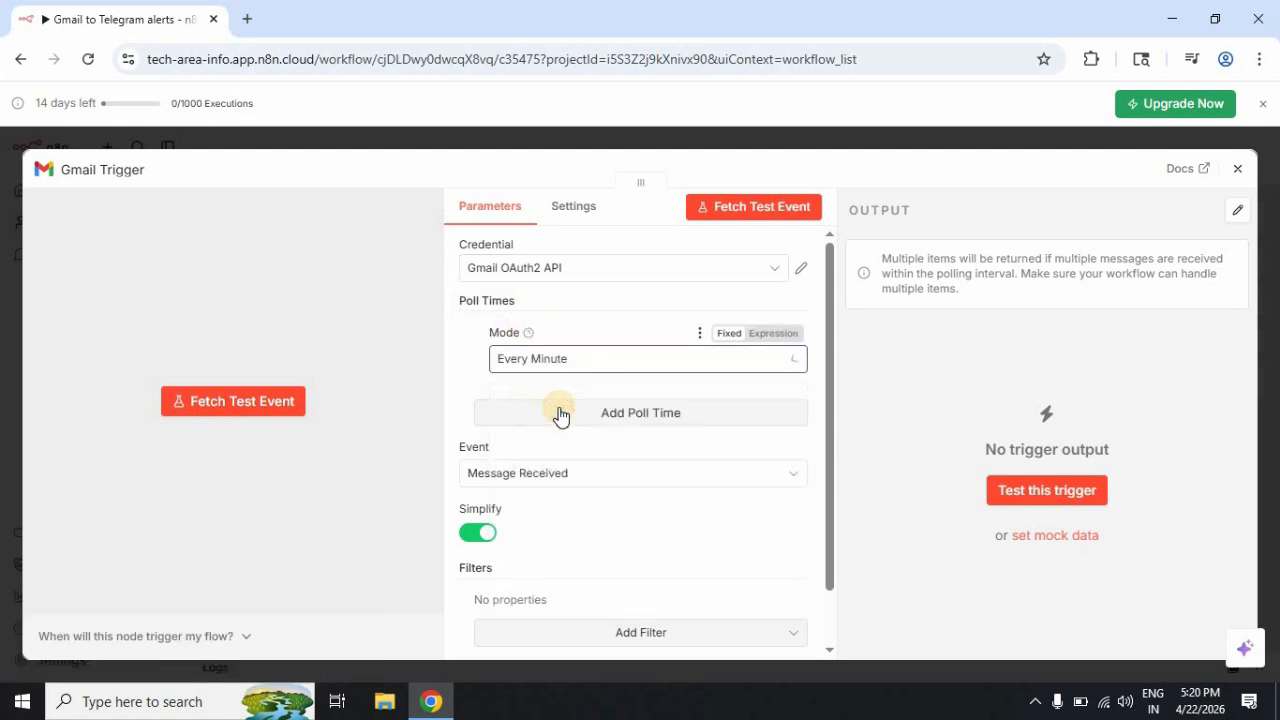
left_click(753, 480)
left_click(555, 525)
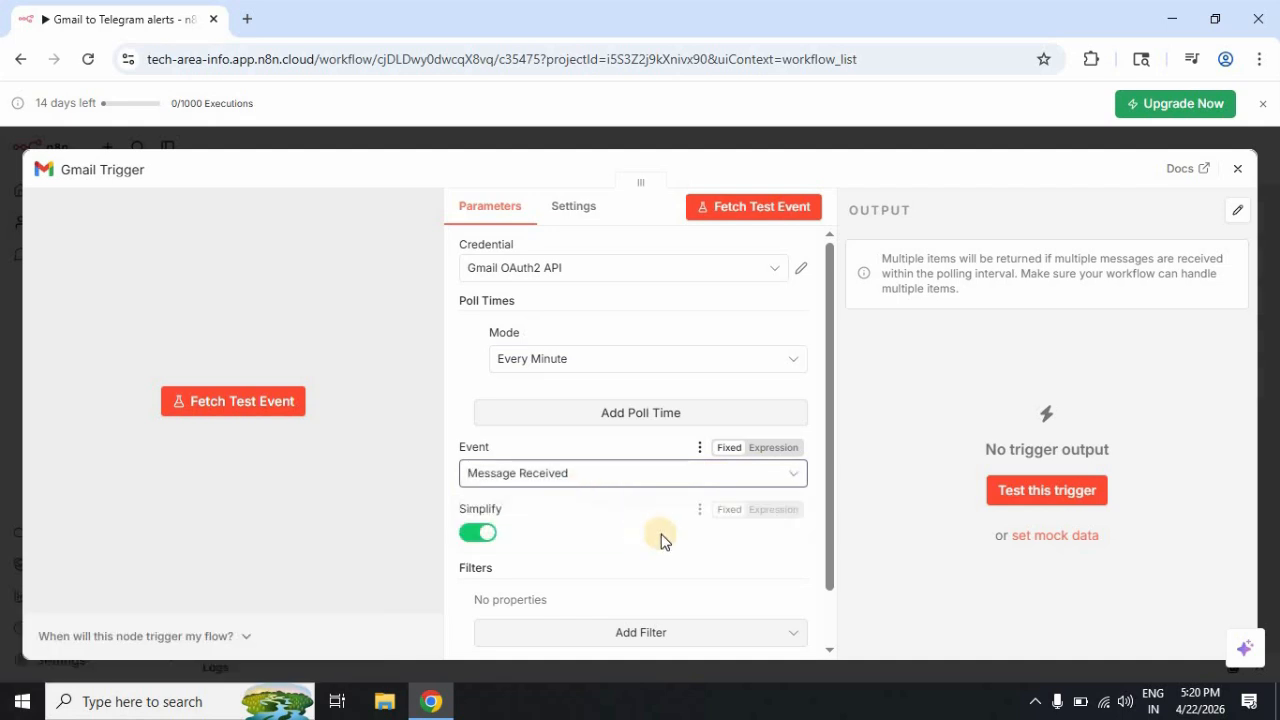
scroll(663, 537, "down", 1)
scroll(663, 537, "up", 1)
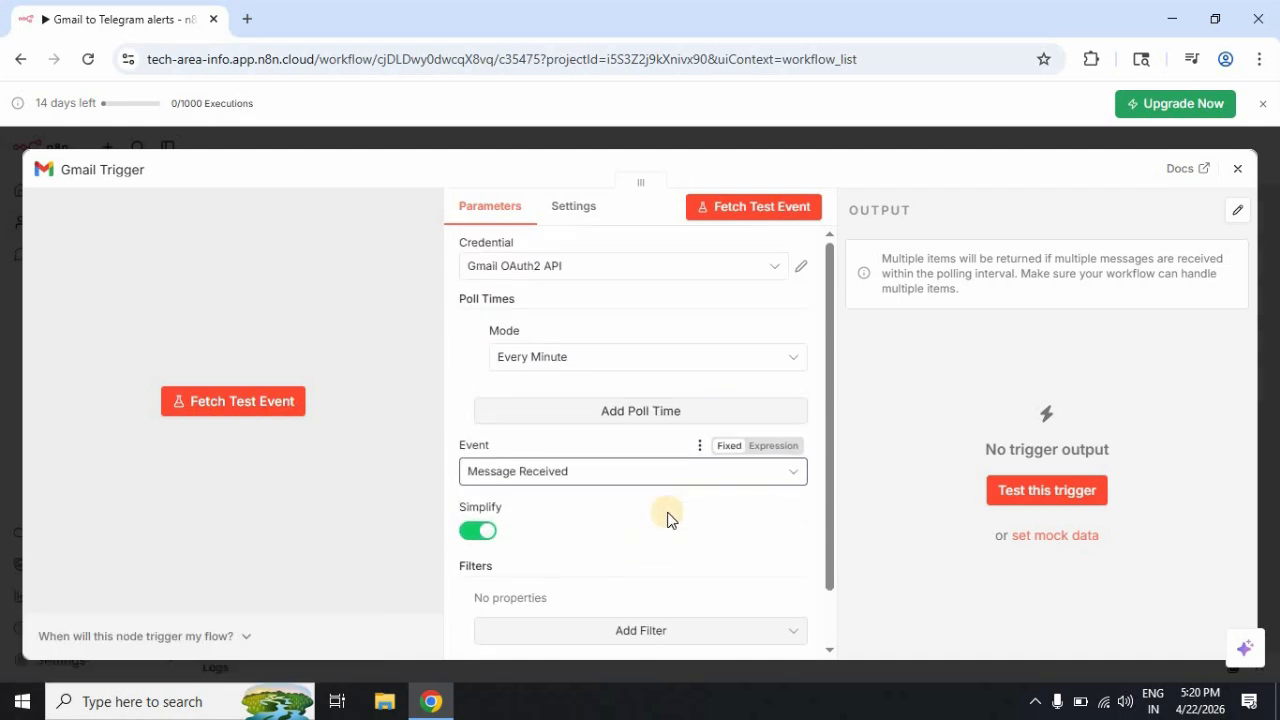
Fetch a test event for the Gmail trigger and review the subject, sender, recipient and snippet fields in its JSON output.
left_click(745, 207)
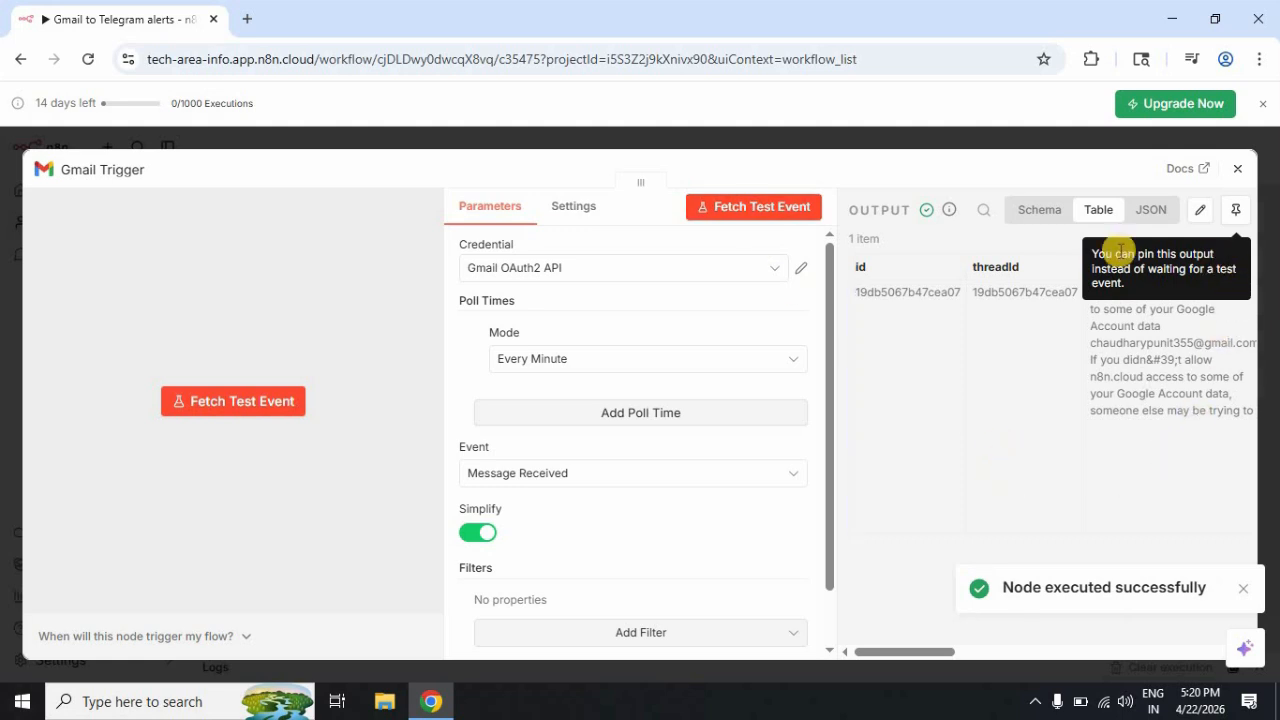
left_click(1153, 211)
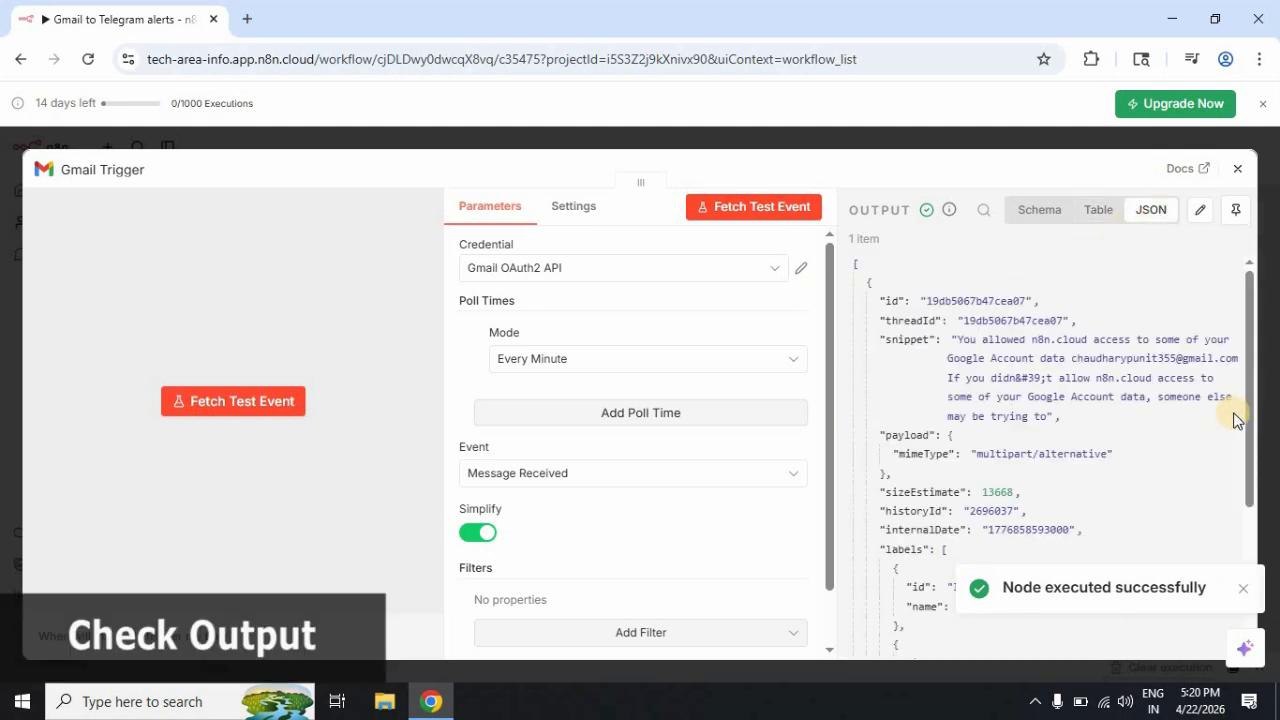
left_click_drag(1248, 333, 1257, 509)
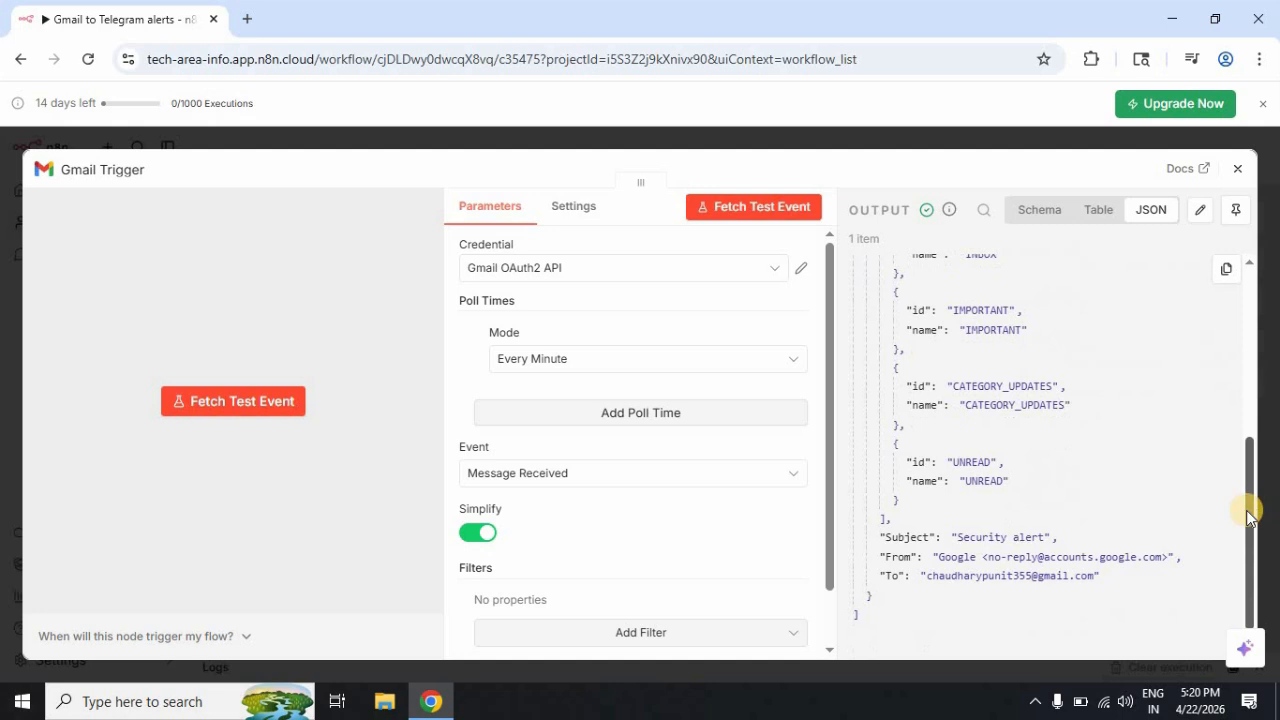
double_click(906, 537)
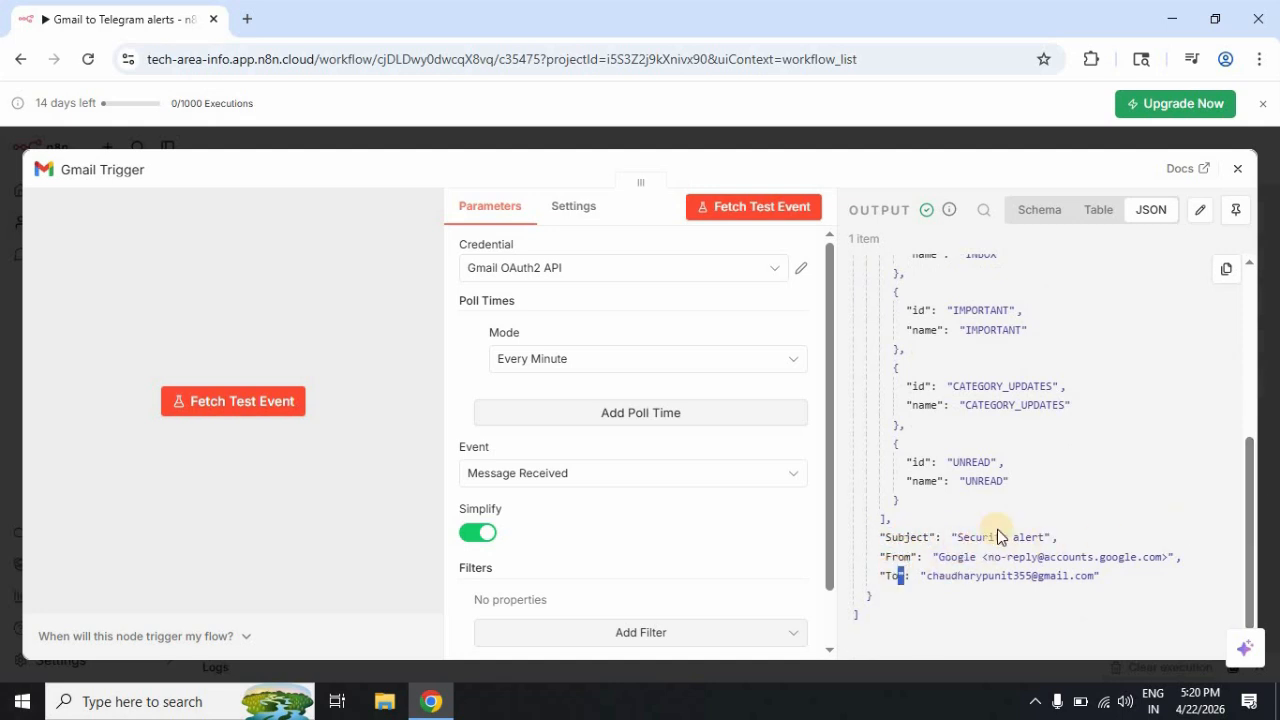
scroll(877, 343, "up", 5)
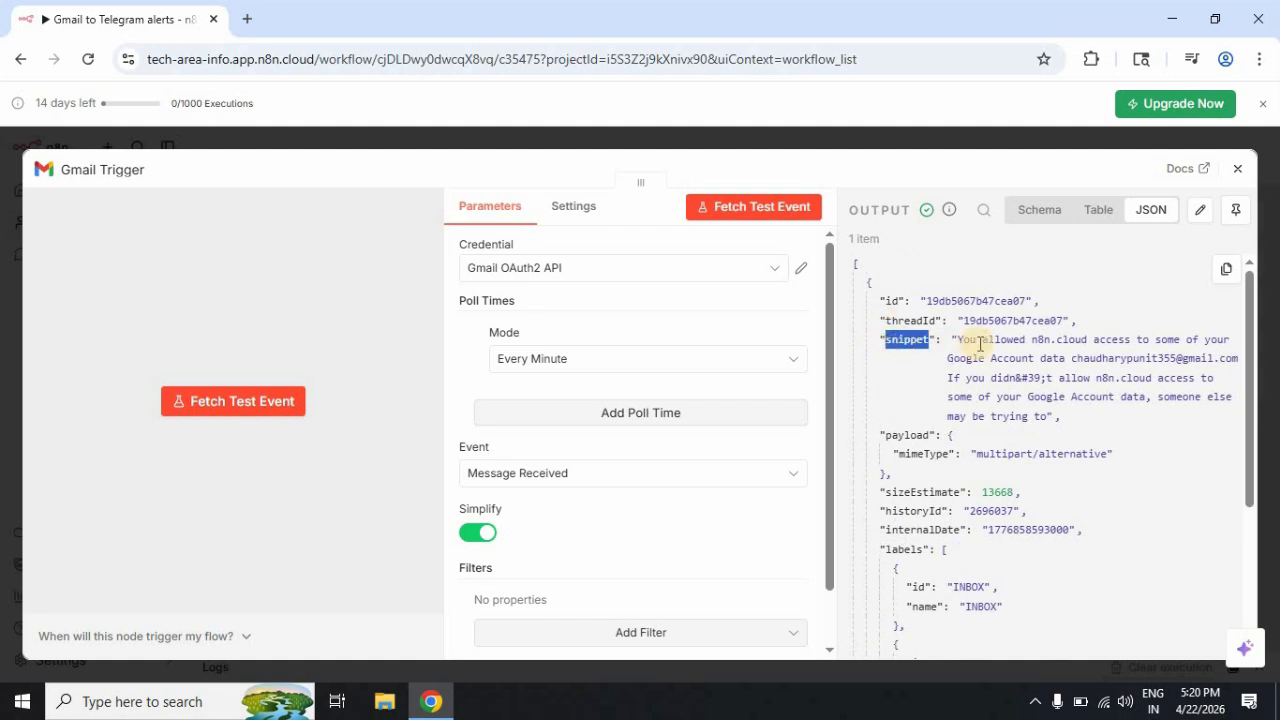
left_click_drag(958, 339, 1043, 418)
left_click(1137, 421)
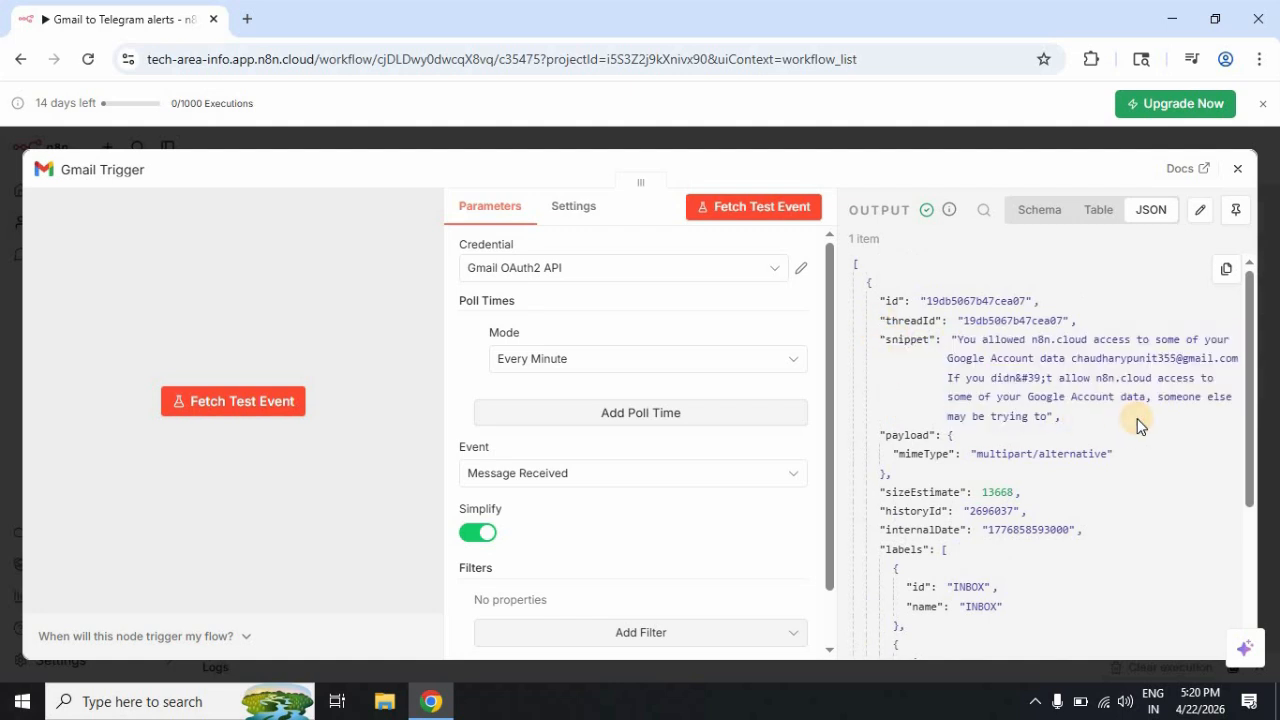
left_click(1242, 168)
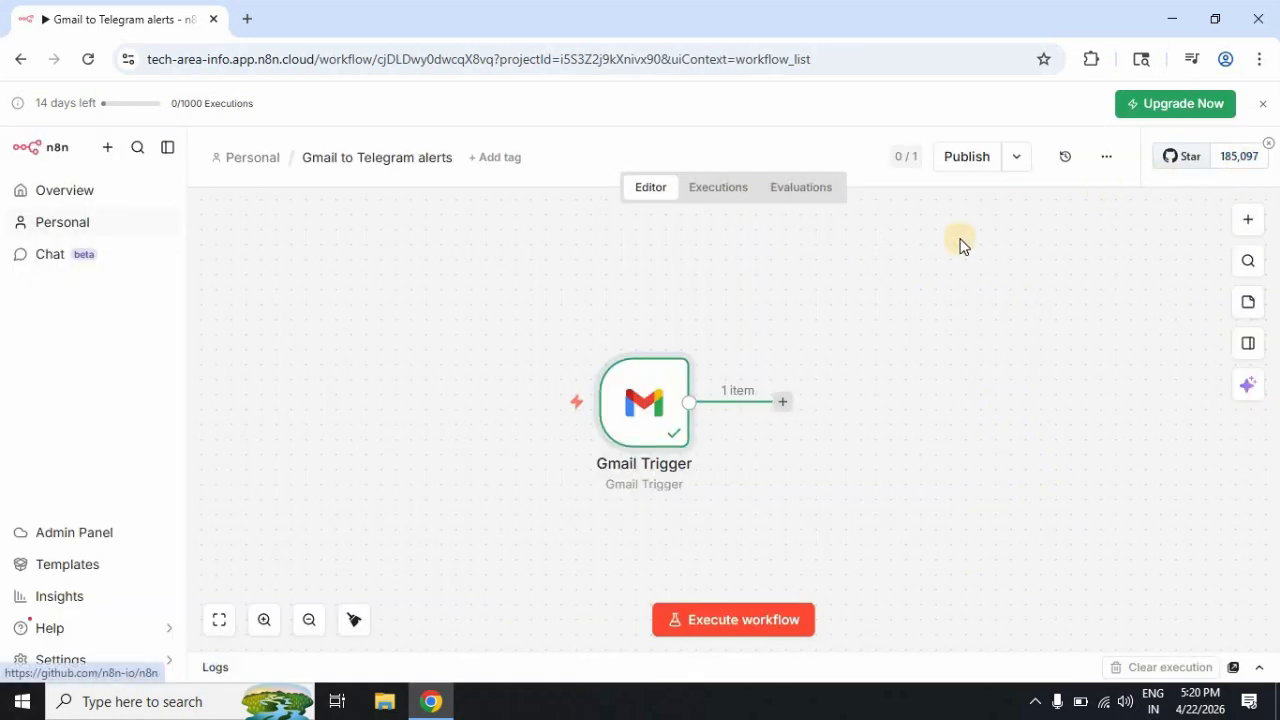
Add Telegram's "Send a text message" action after the Gmail Trigger node.
left_click(782, 408)
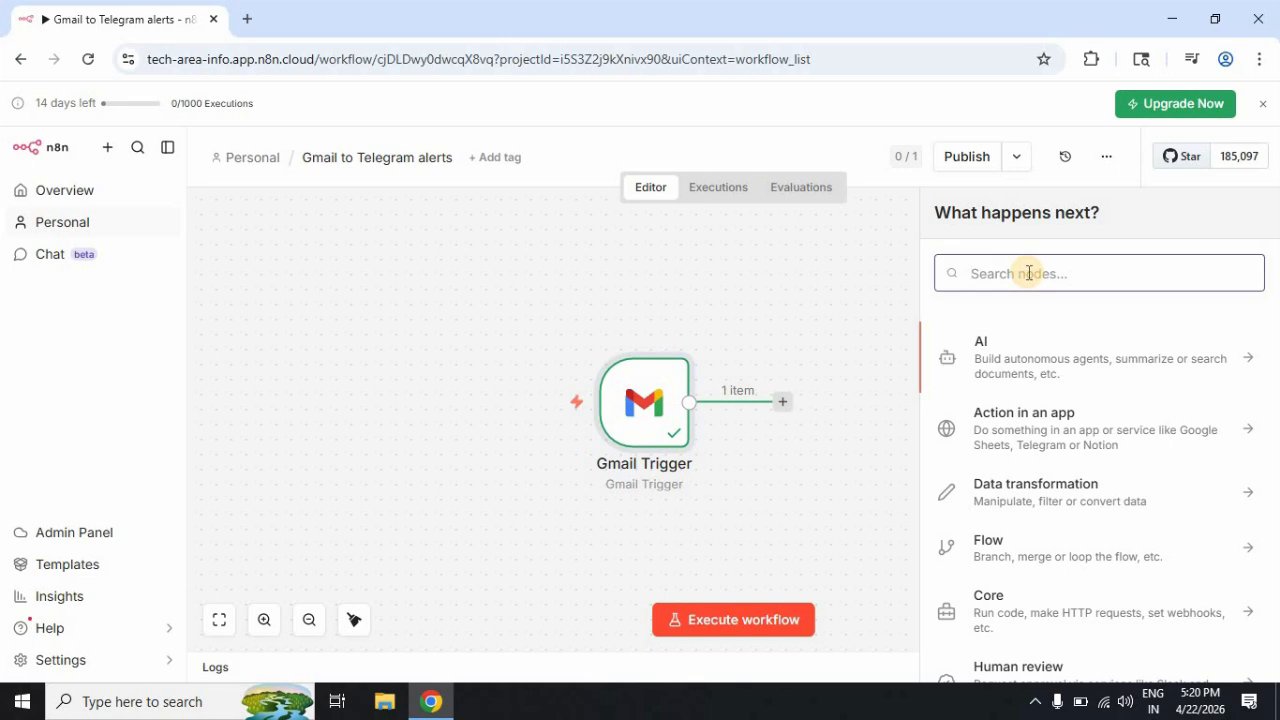
type("tele")
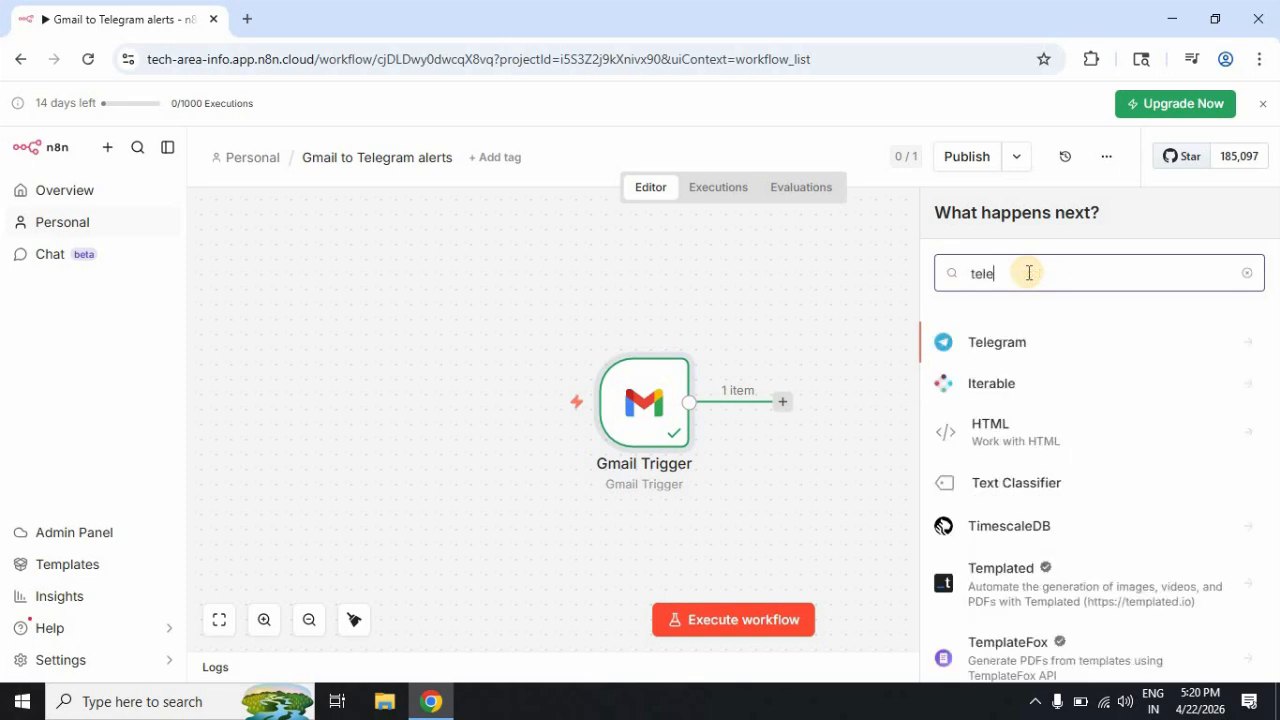
left_click(1011, 344)
scroll(1151, 528, "down", 2)
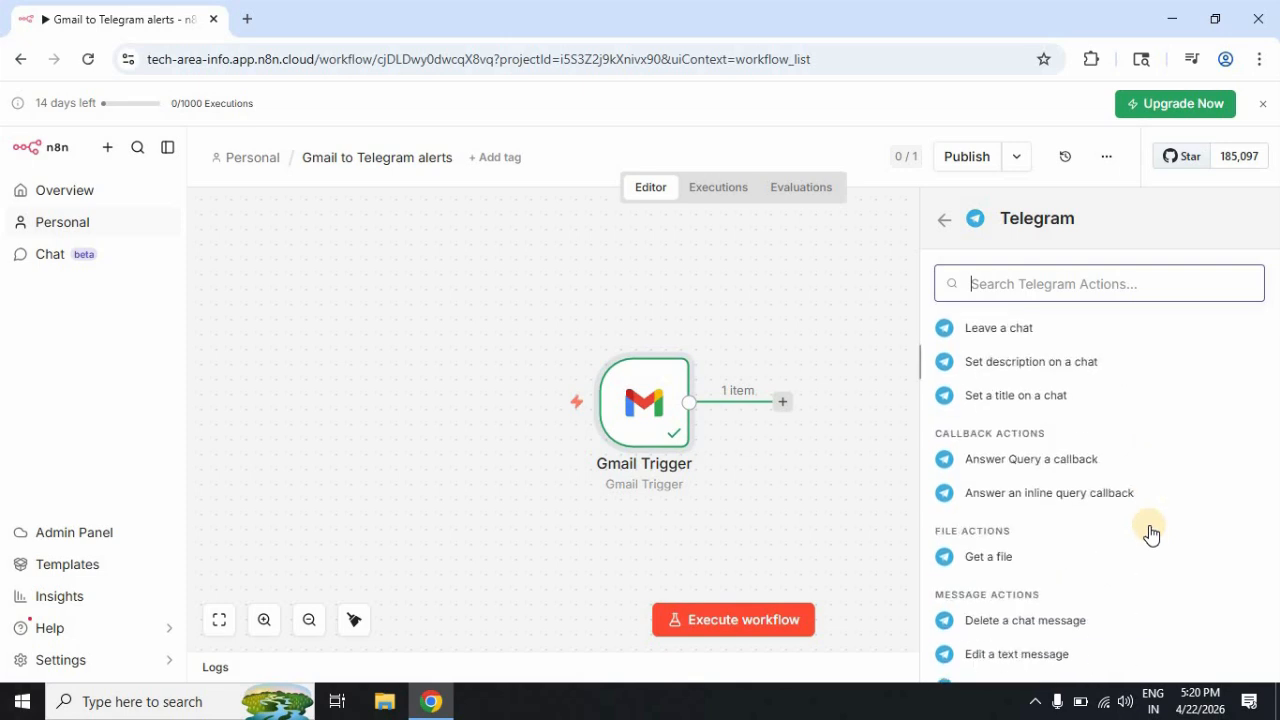
scroll(1150, 532, "down", 2)
scroll(1150, 532, "down", 2)
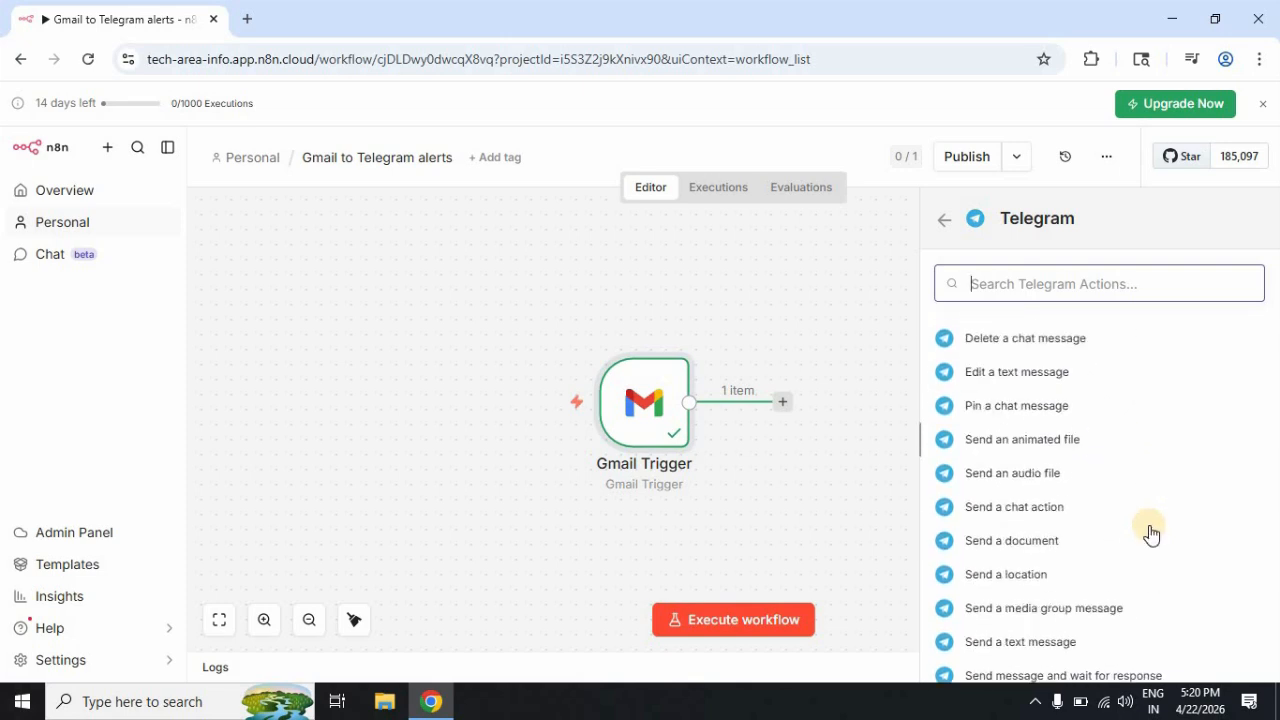
left_click(1064, 550)
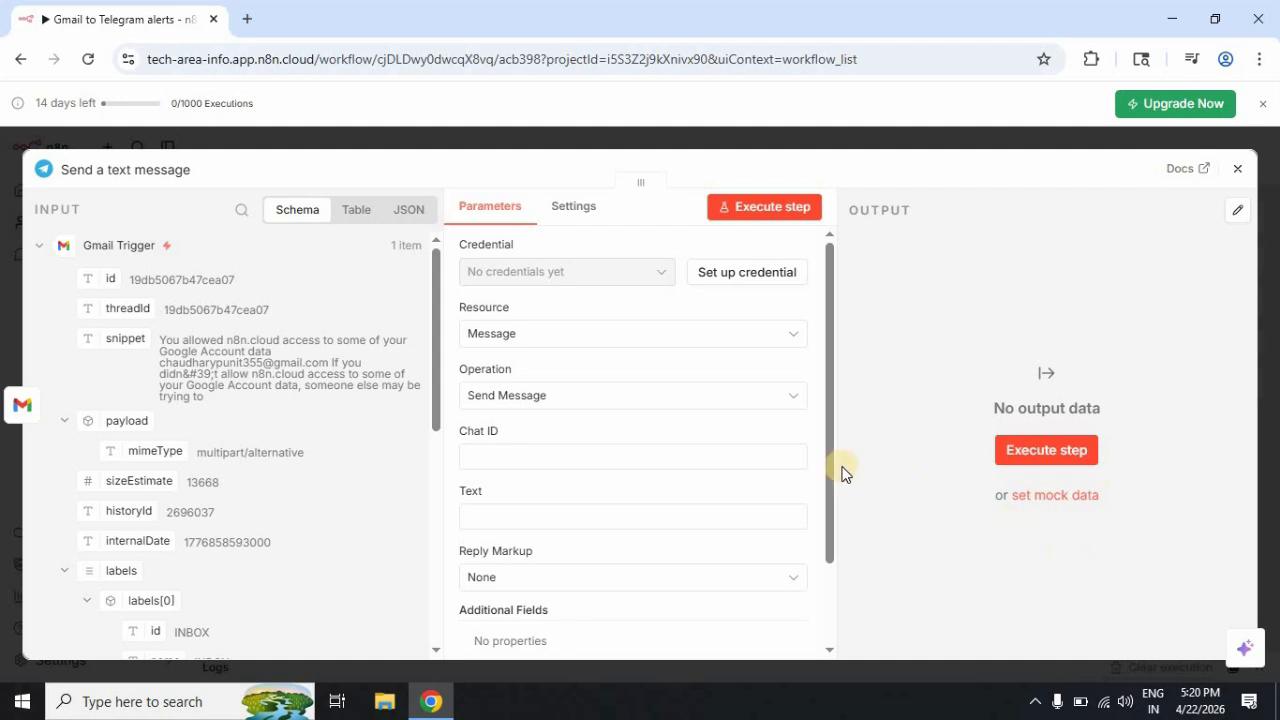
Start setting up a new Telegram API credential and copy the bot's access token from the BotFather chat on Telegram Web.
left_click(752, 285)
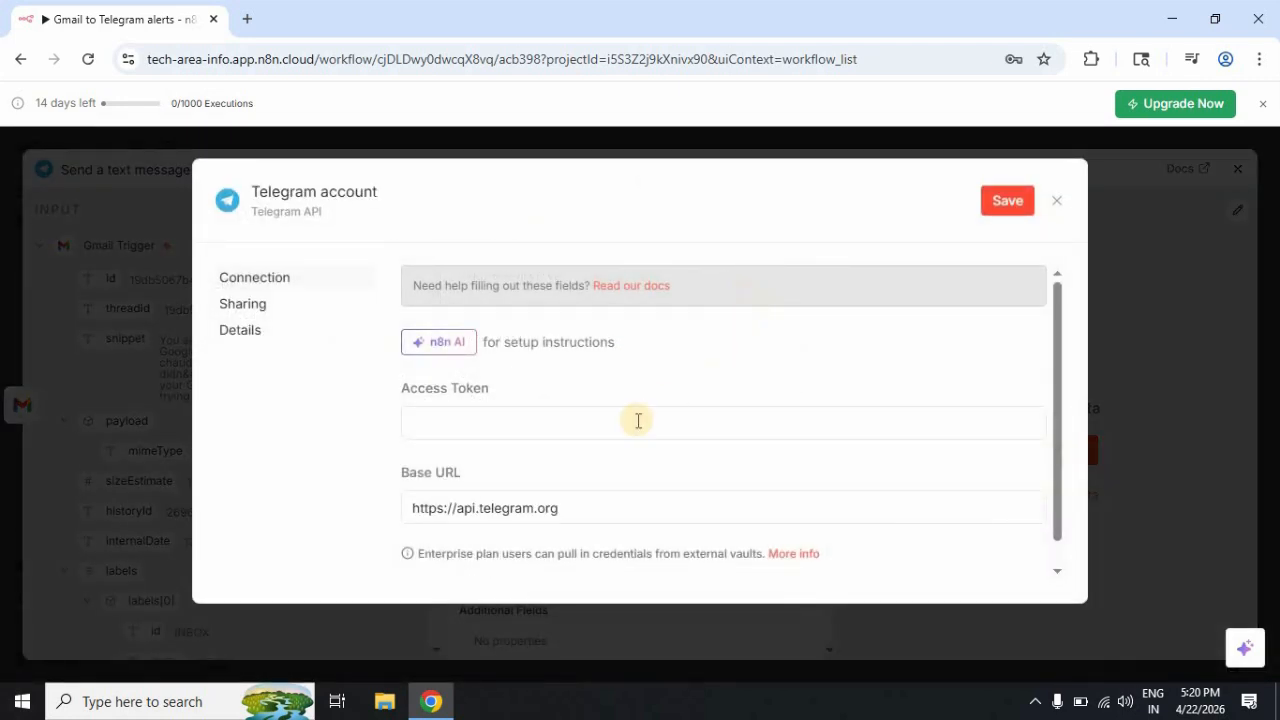
scroll(530, 430, "down", 1)
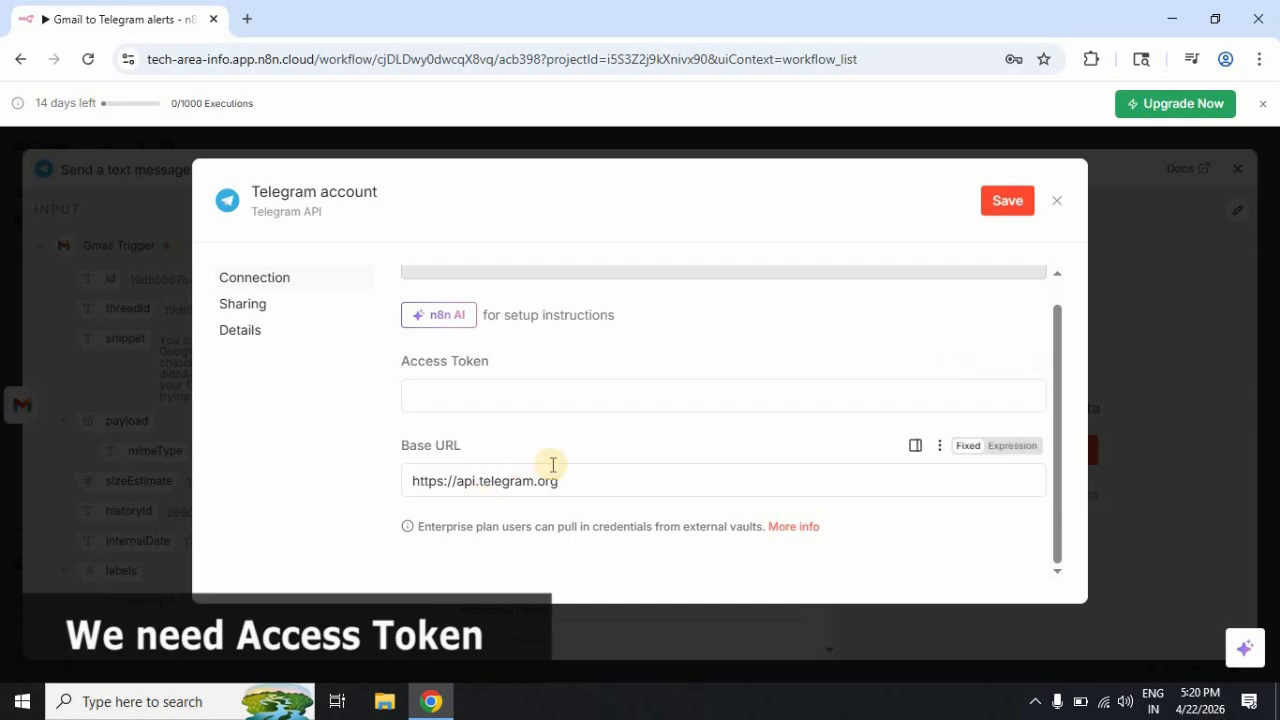
left_click(249, 20)
type("web.")
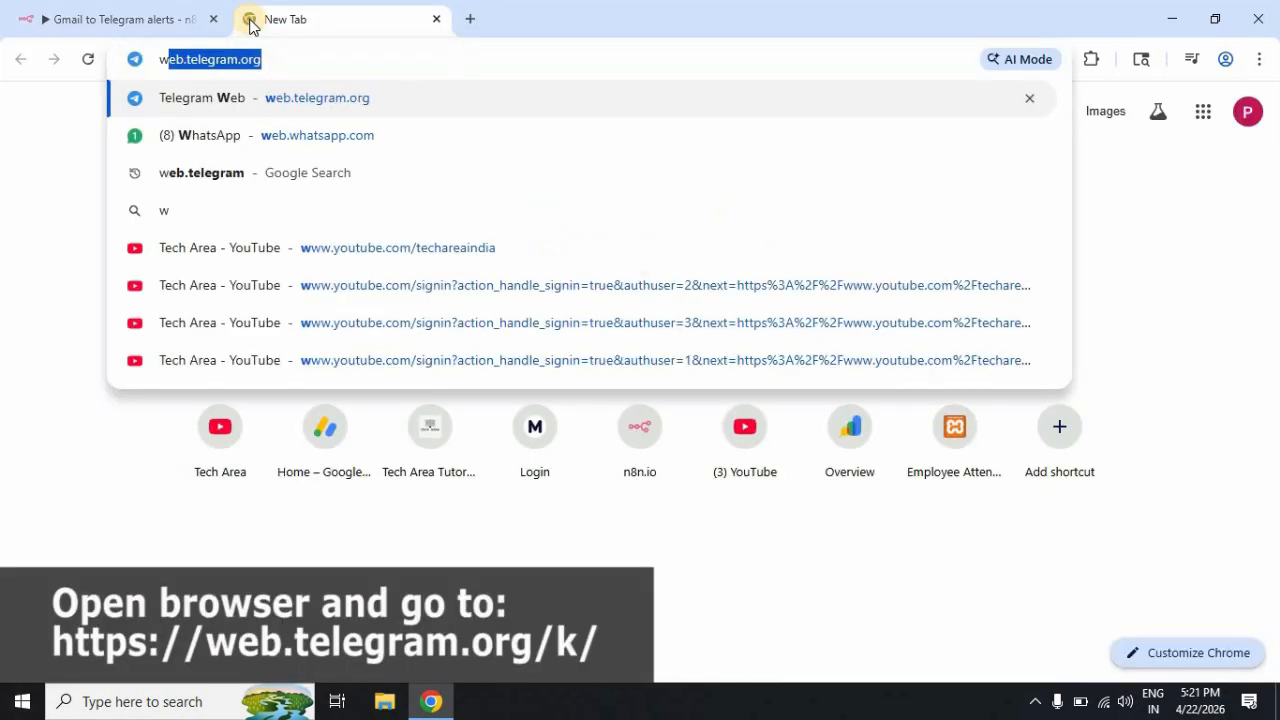
key("Return")
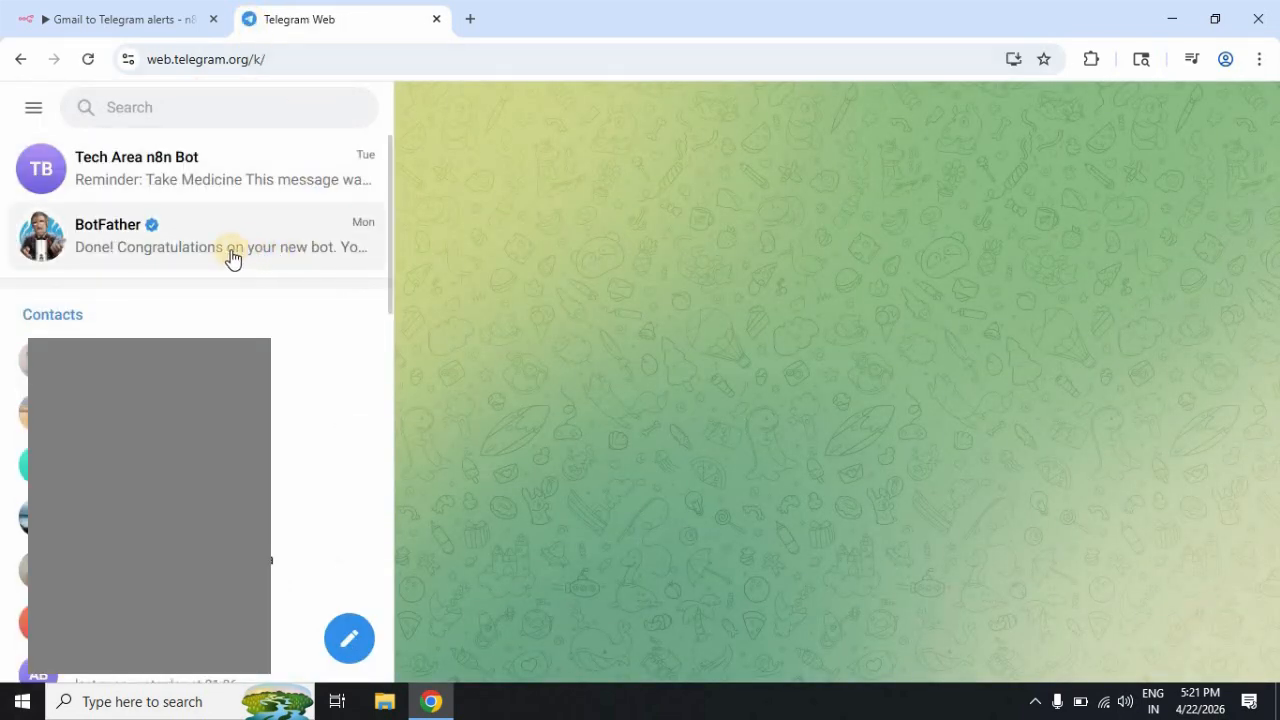
left_click(150, 240)
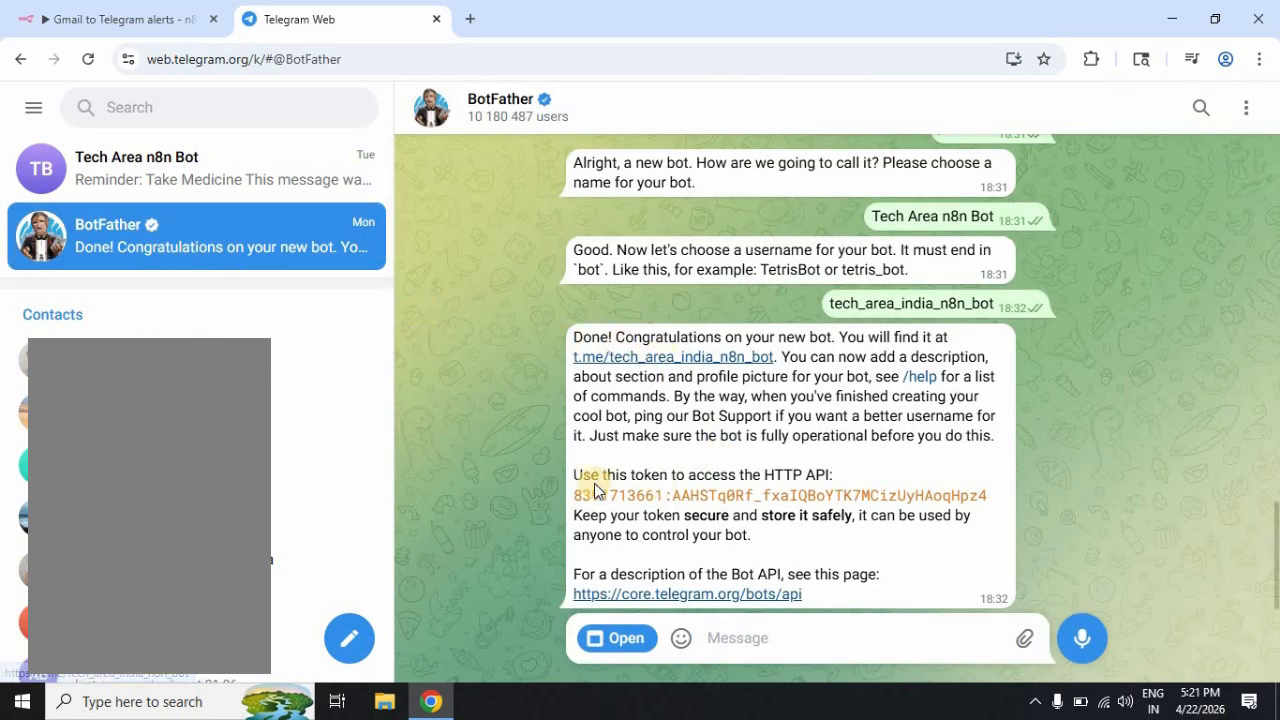
left_click_drag(576, 474, 833, 475)
left_click(688, 505)
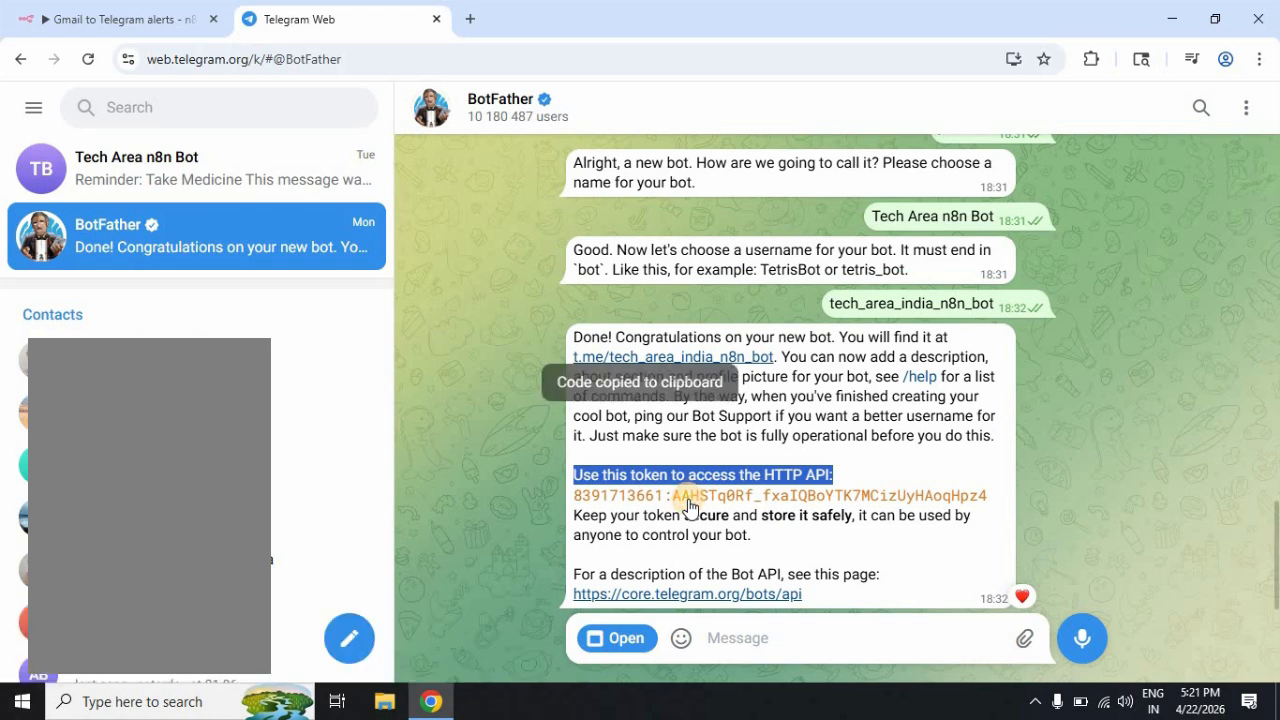
Paste the copied bot token into the n8n Telegram credential's Access Token field and save the credential.
left_click(150, 19)
left_click(494, 398)
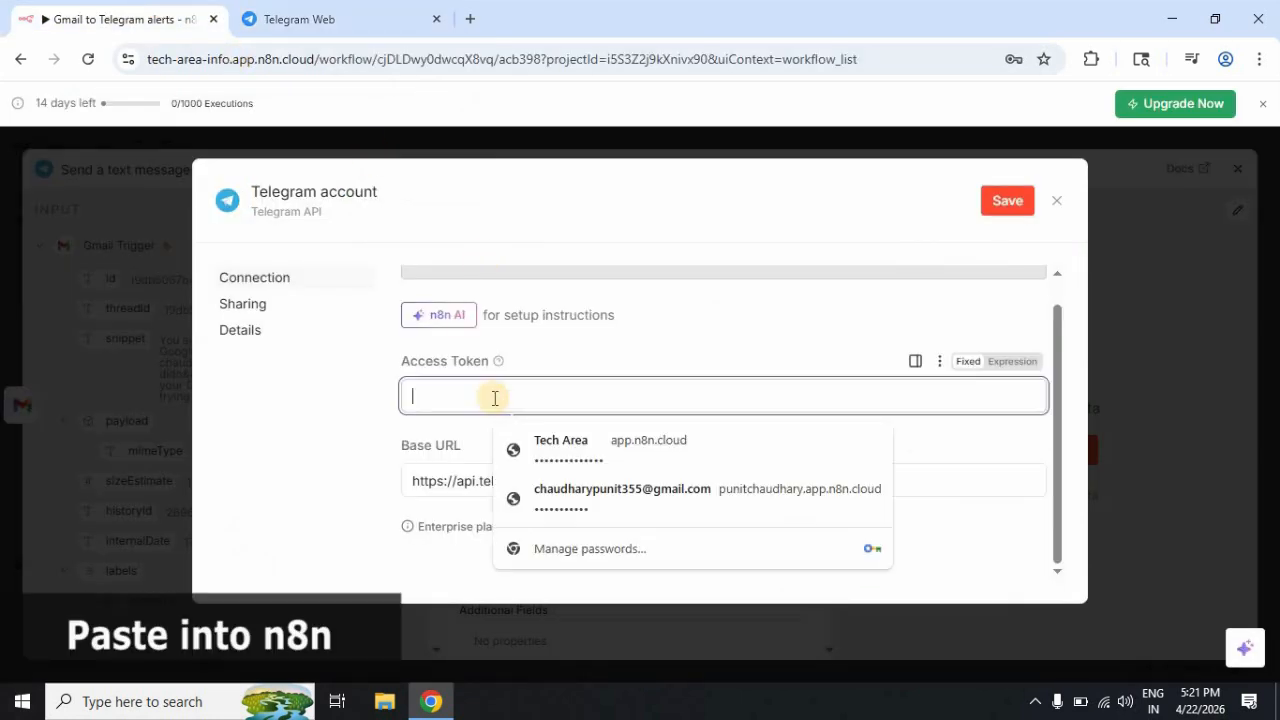
key("ctrl+v")
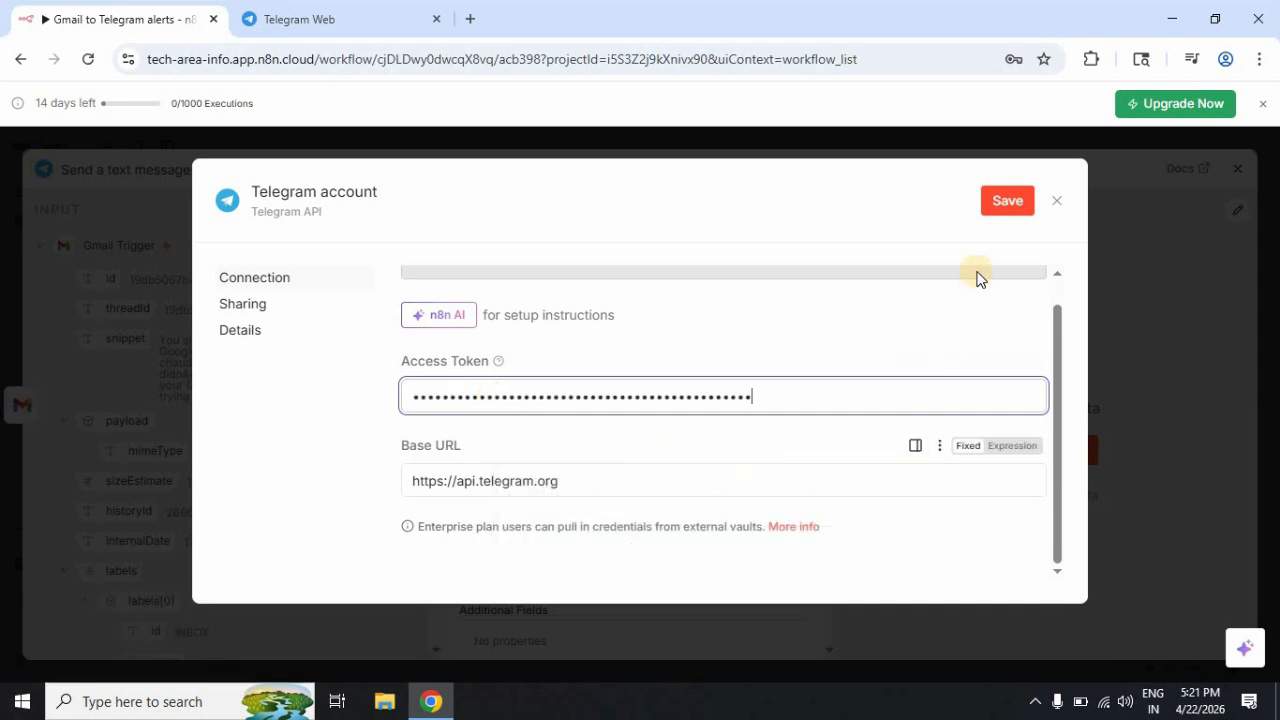
left_click(1002, 210)
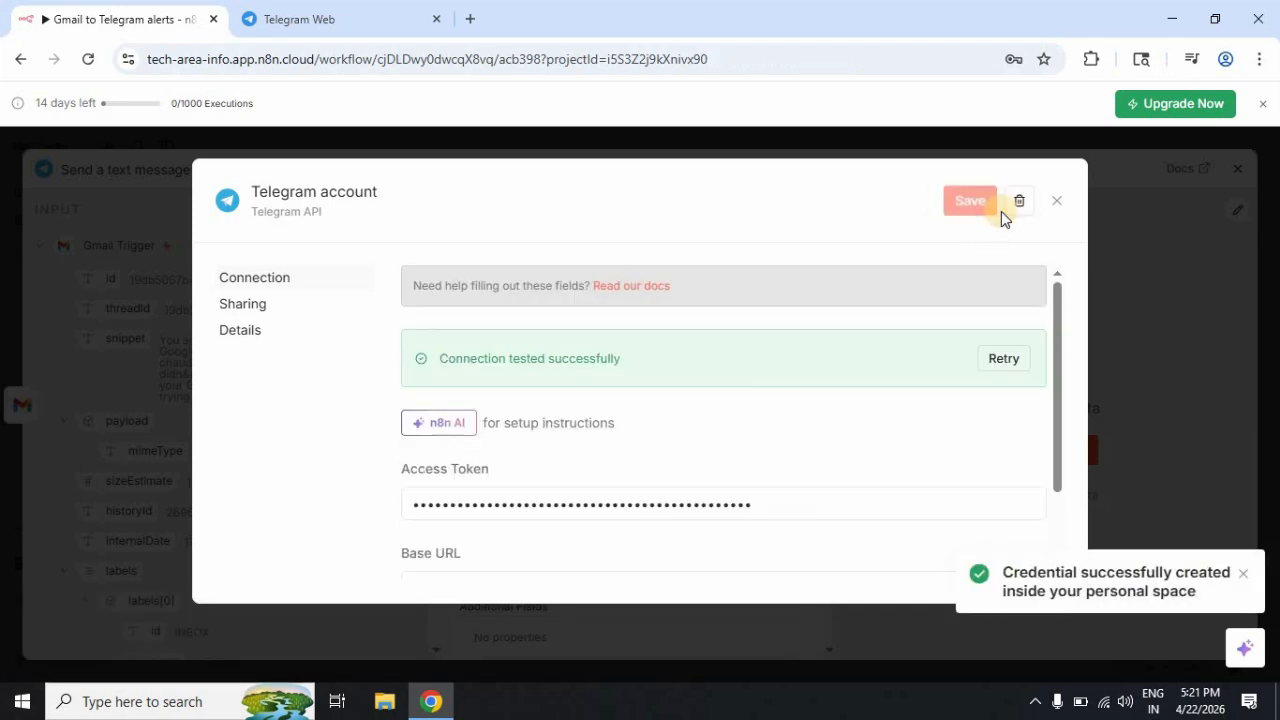
Close the saved credential, decline the browser's password update, and select Telegram account as the message node's credential.
left_click(1246, 577)
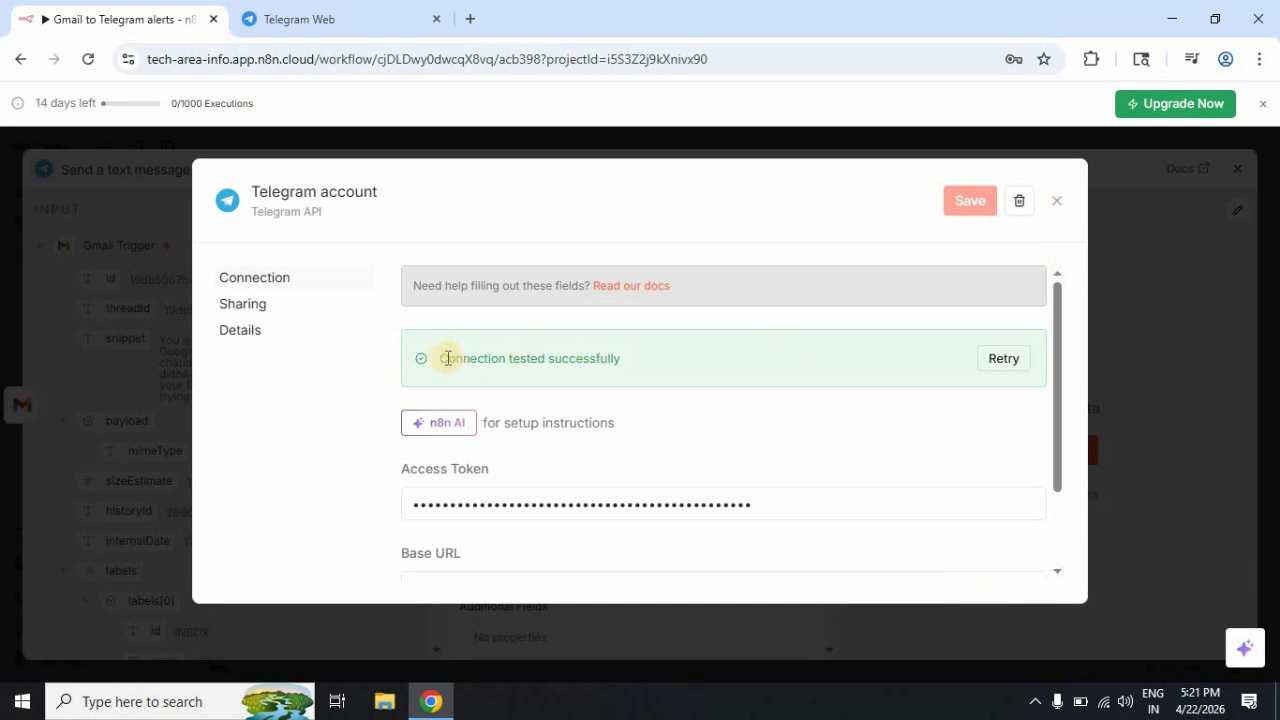
left_click_drag(446, 357, 622, 358)
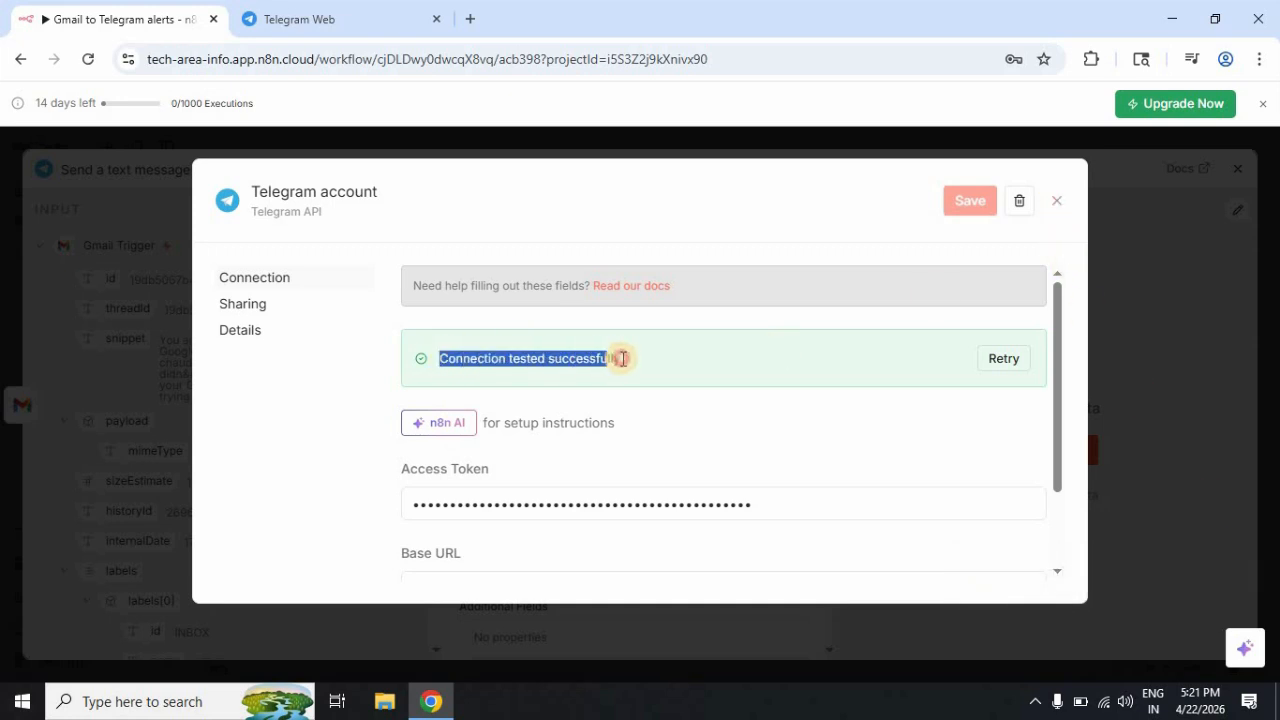
left_click(1057, 204)
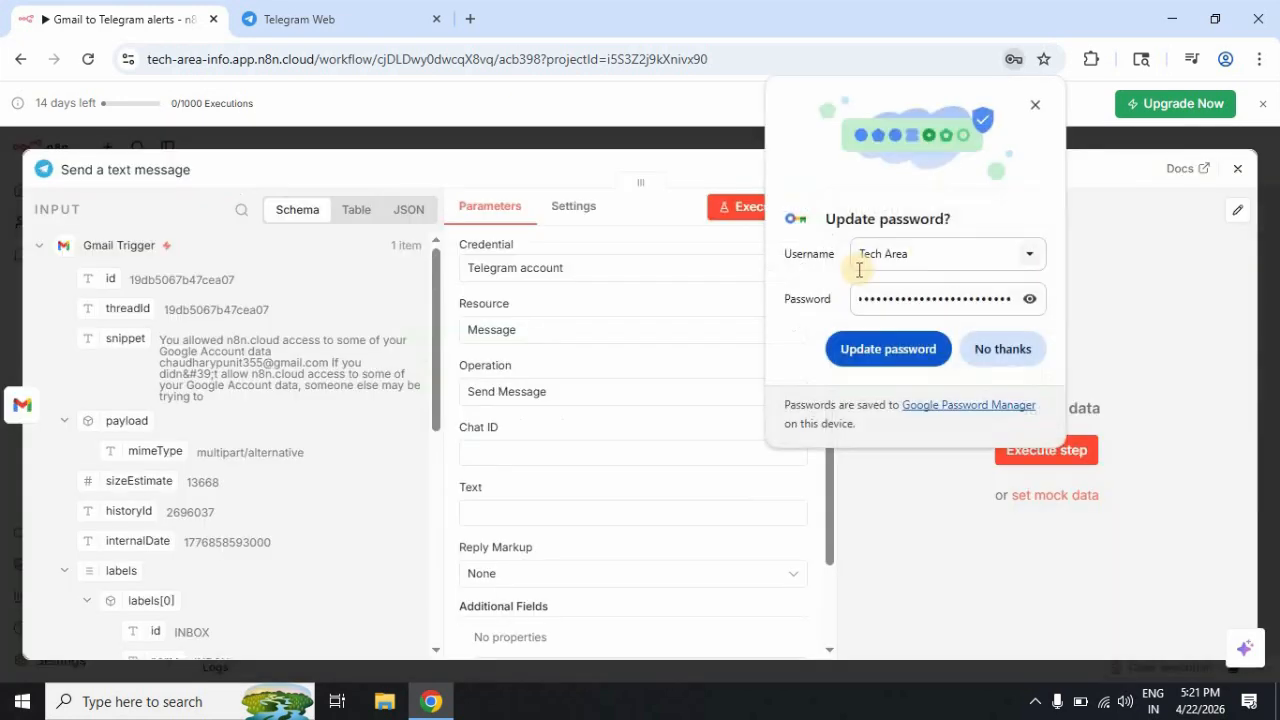
left_click(1012, 356)
left_click(745, 275)
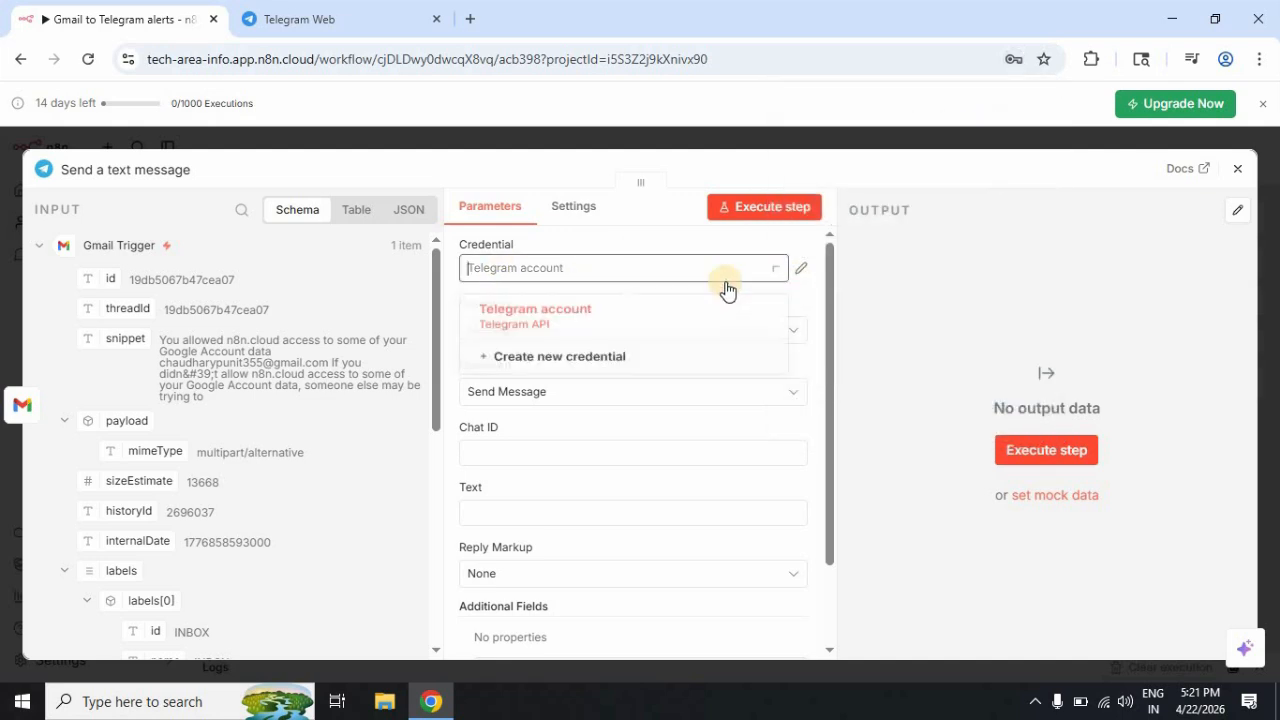
left_click(645, 320)
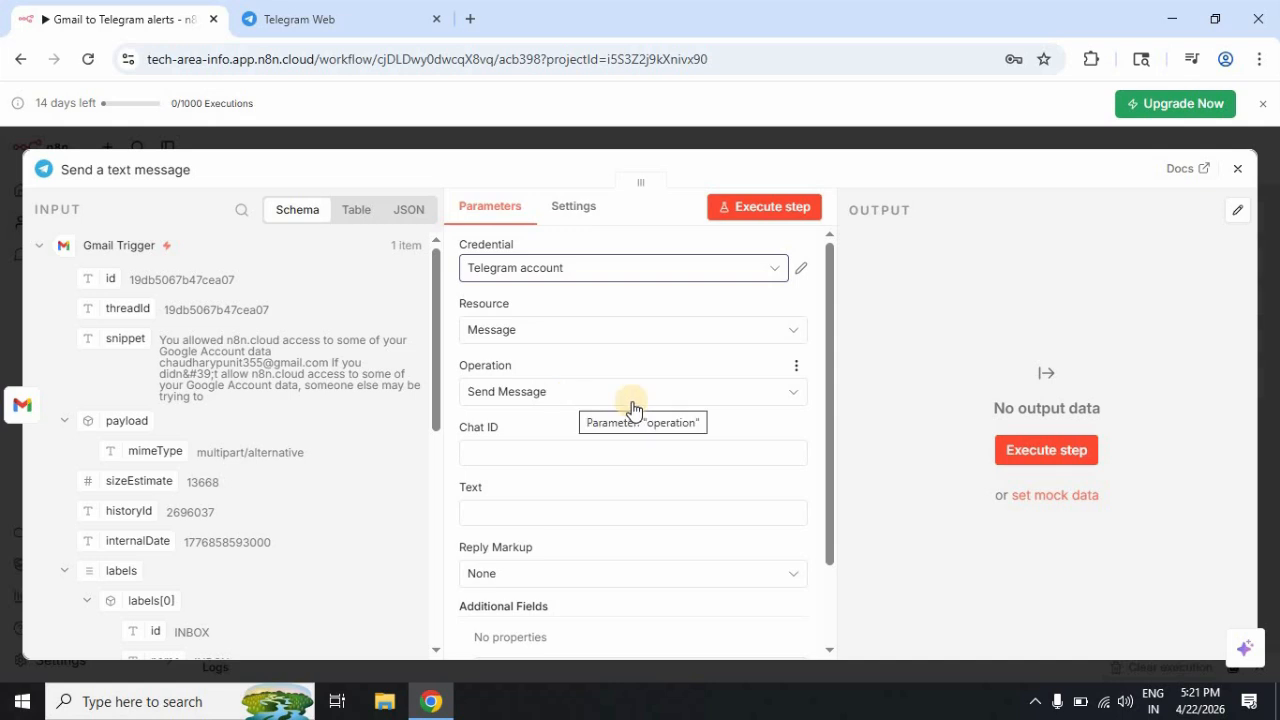
Send the message "Hi" to the Tech Area n8n Bot chat on Telegram Web.
left_click(508, 449)
left_click_drag(461, 431, 491, 426)
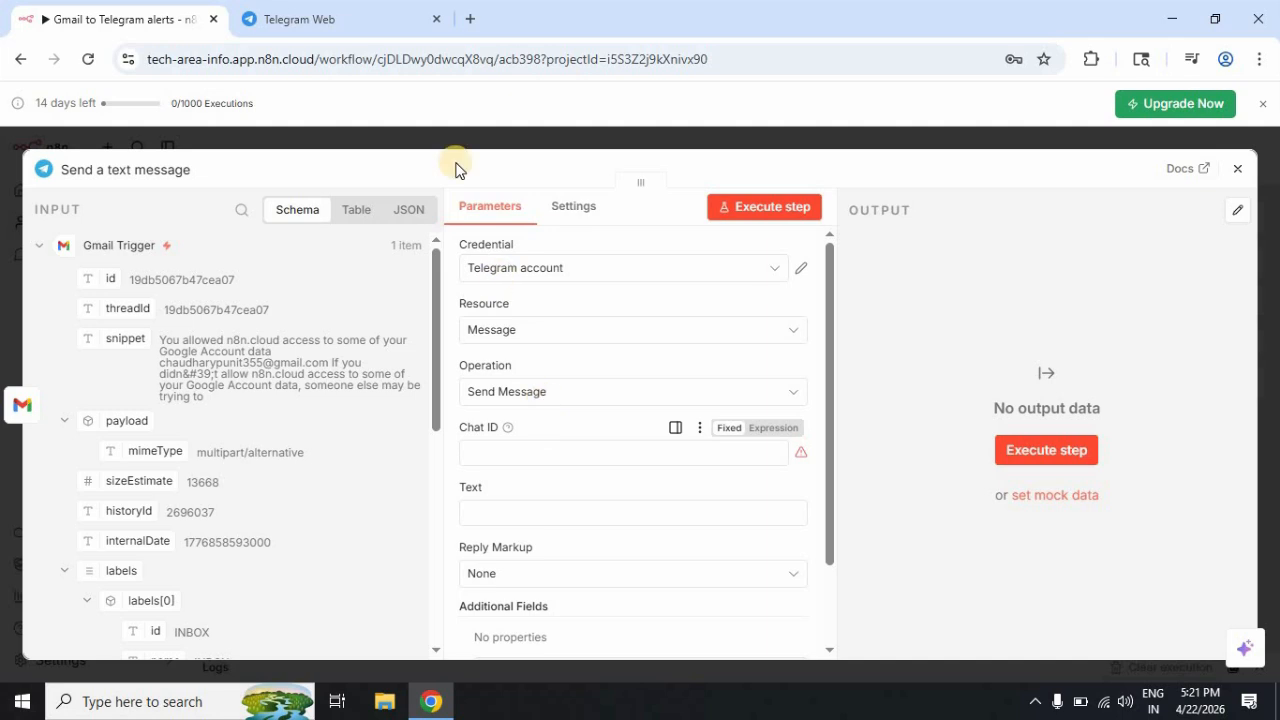
left_click(362, 17)
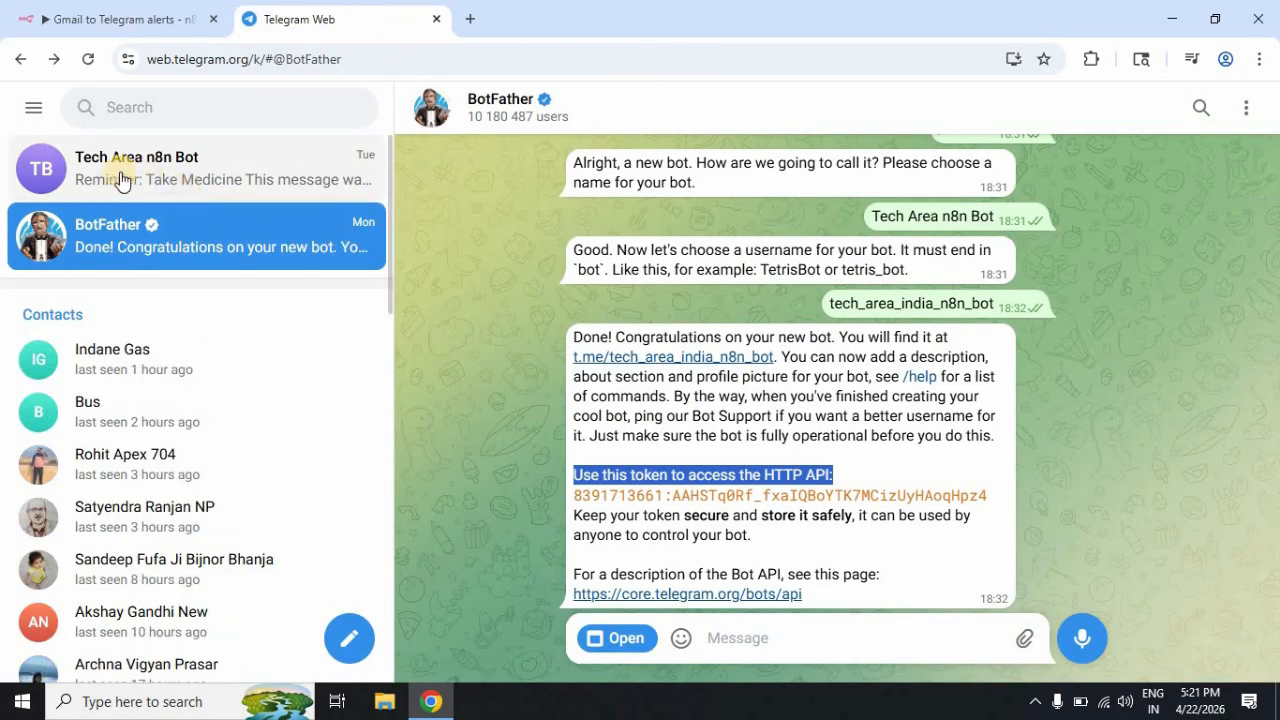
left_click(156, 174)
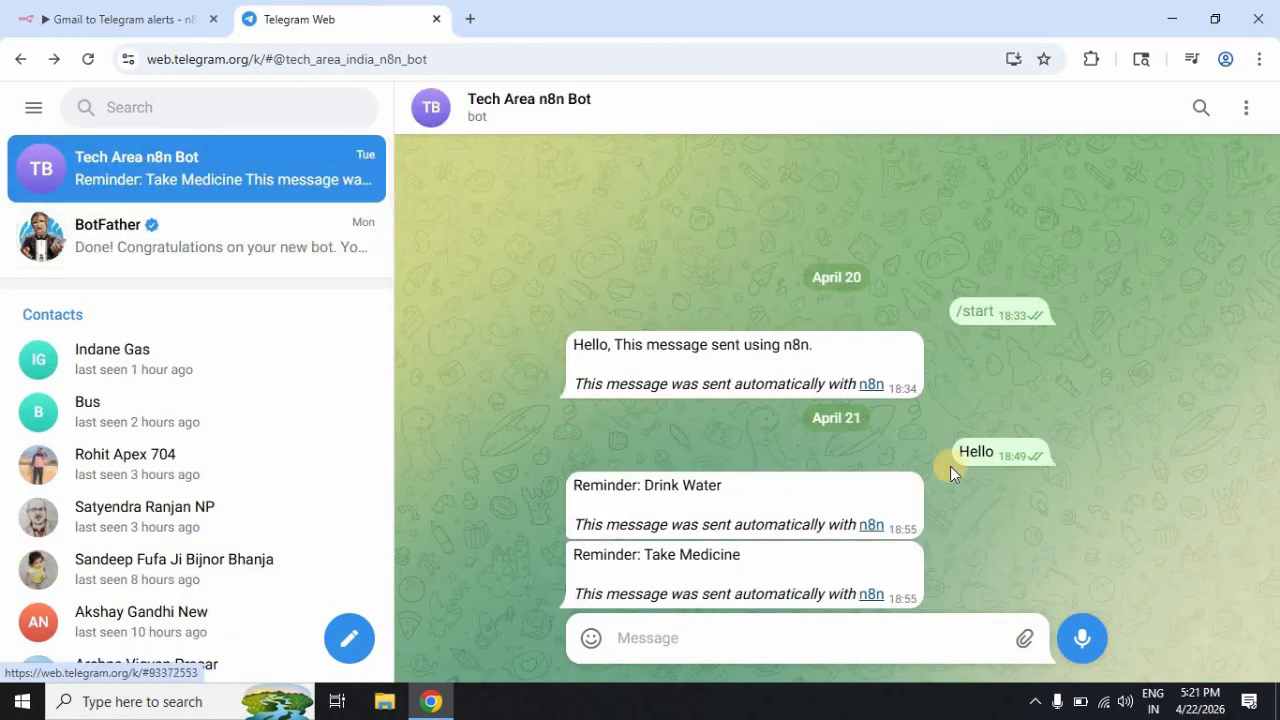
double_click(718, 492)
double_click(765, 591)
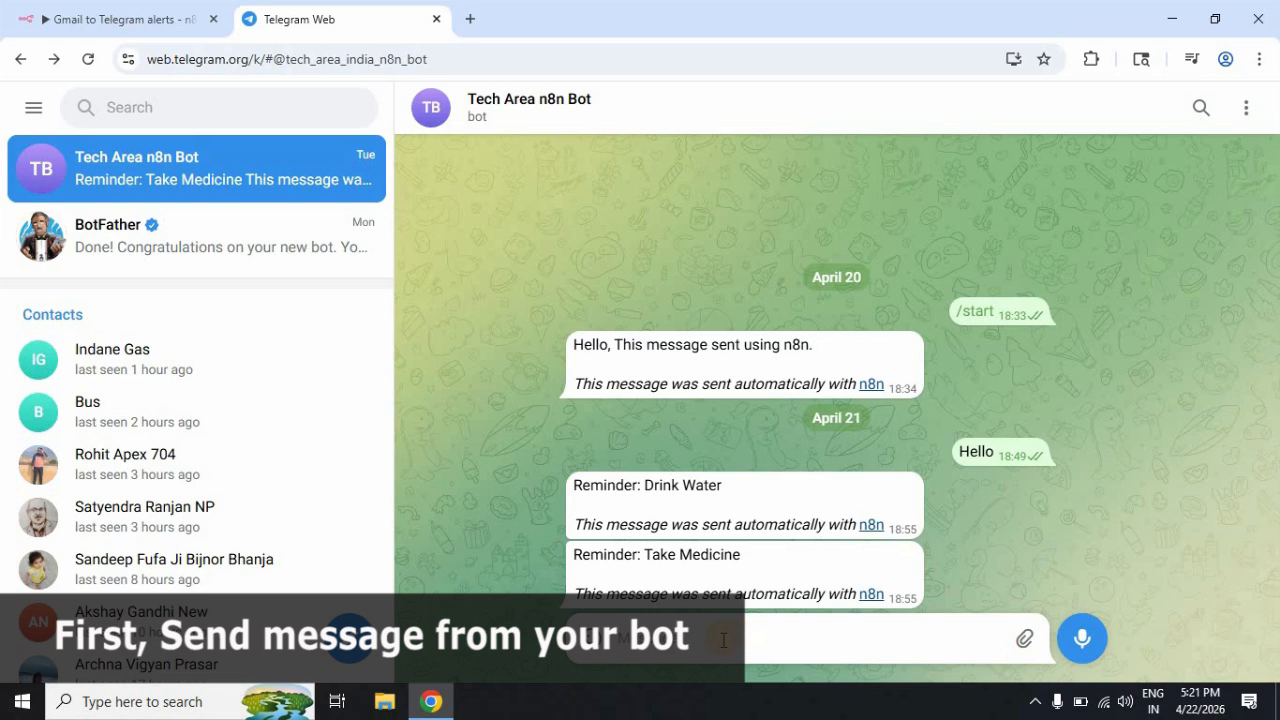
left_click(721, 642)
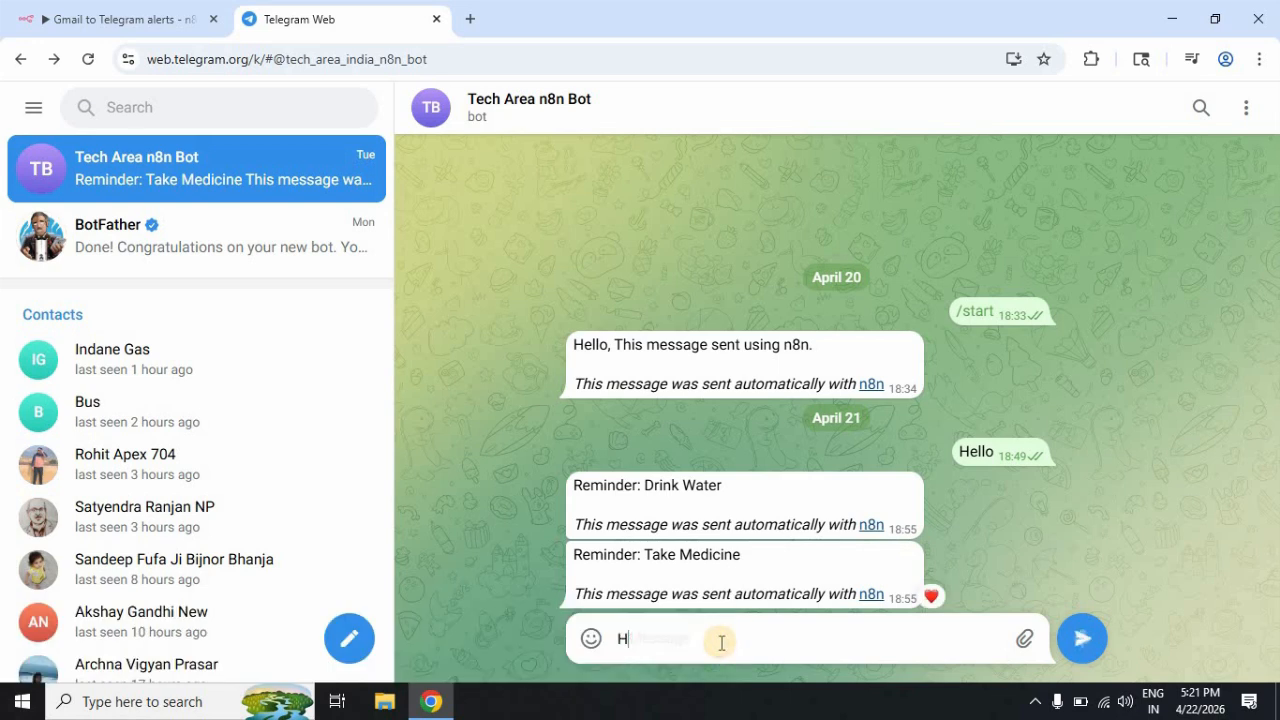
type("Hi")
key("Return")
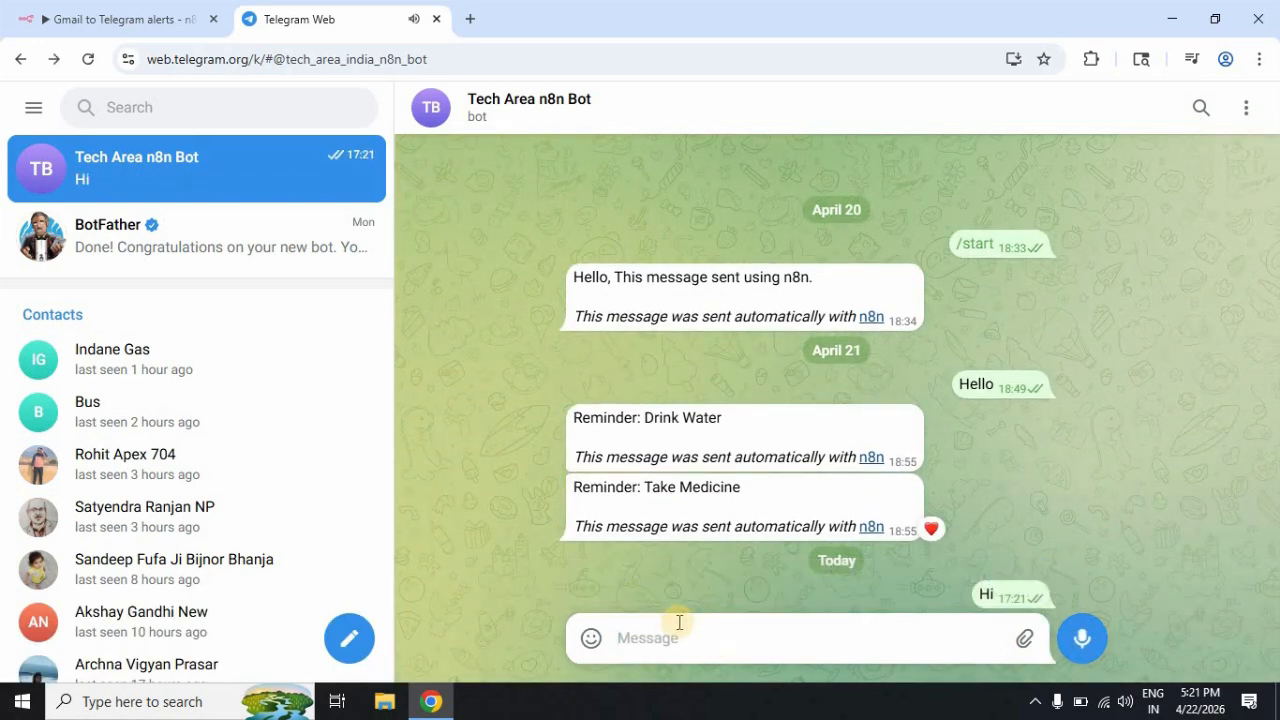
Begin the address api.telegram.org in a new browser tab and copy the bot's access token again from the BotFather chat.
left_click(469, 20)
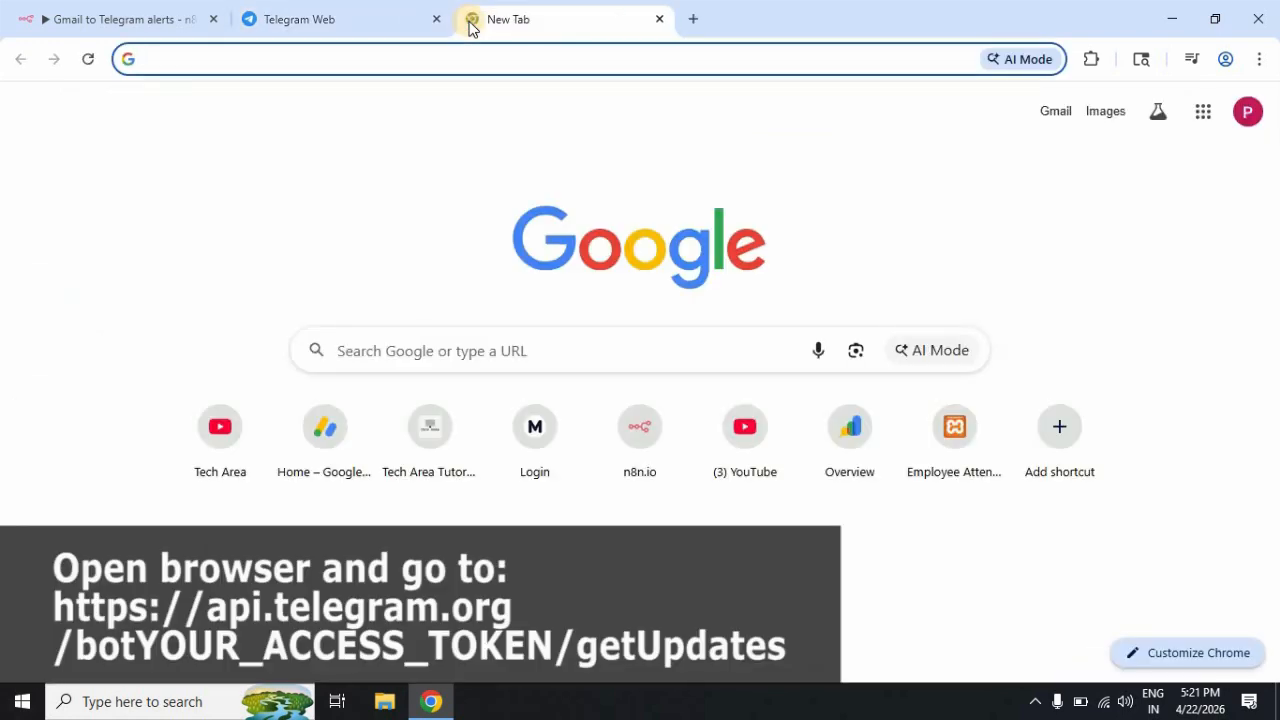
type("api")
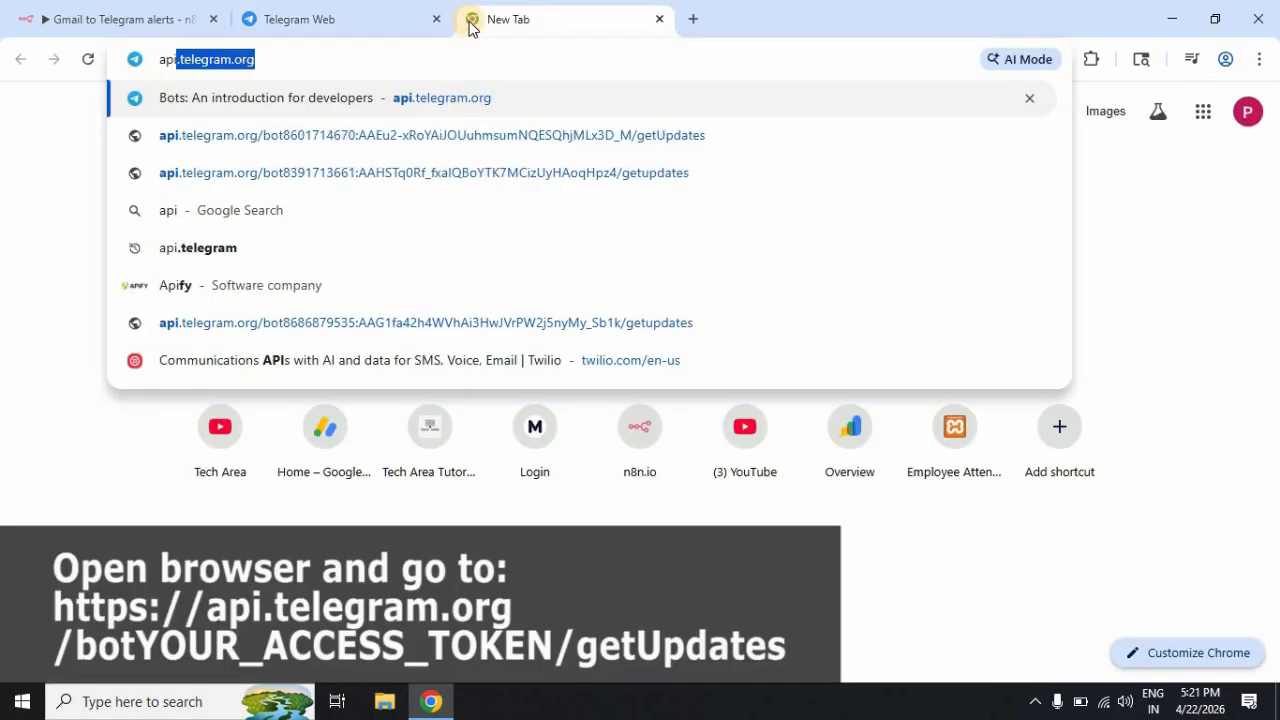
key("Right")
left_click(345, 12)
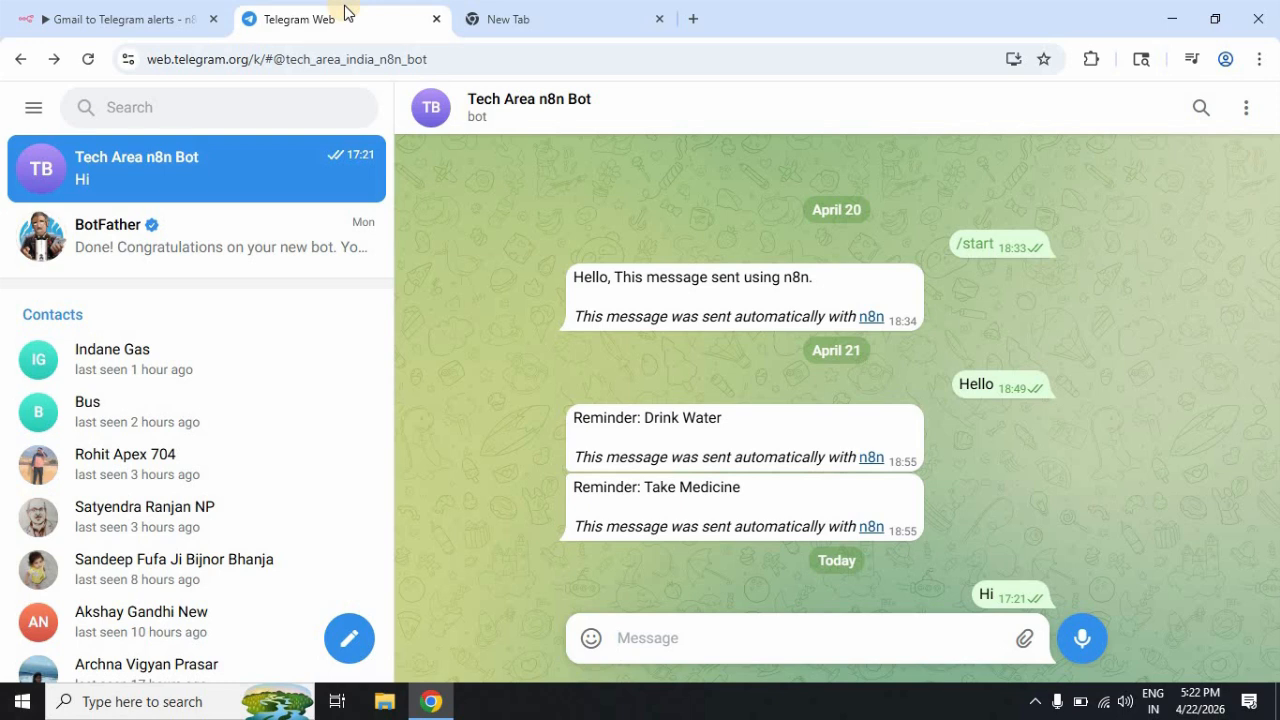
left_click(243, 263)
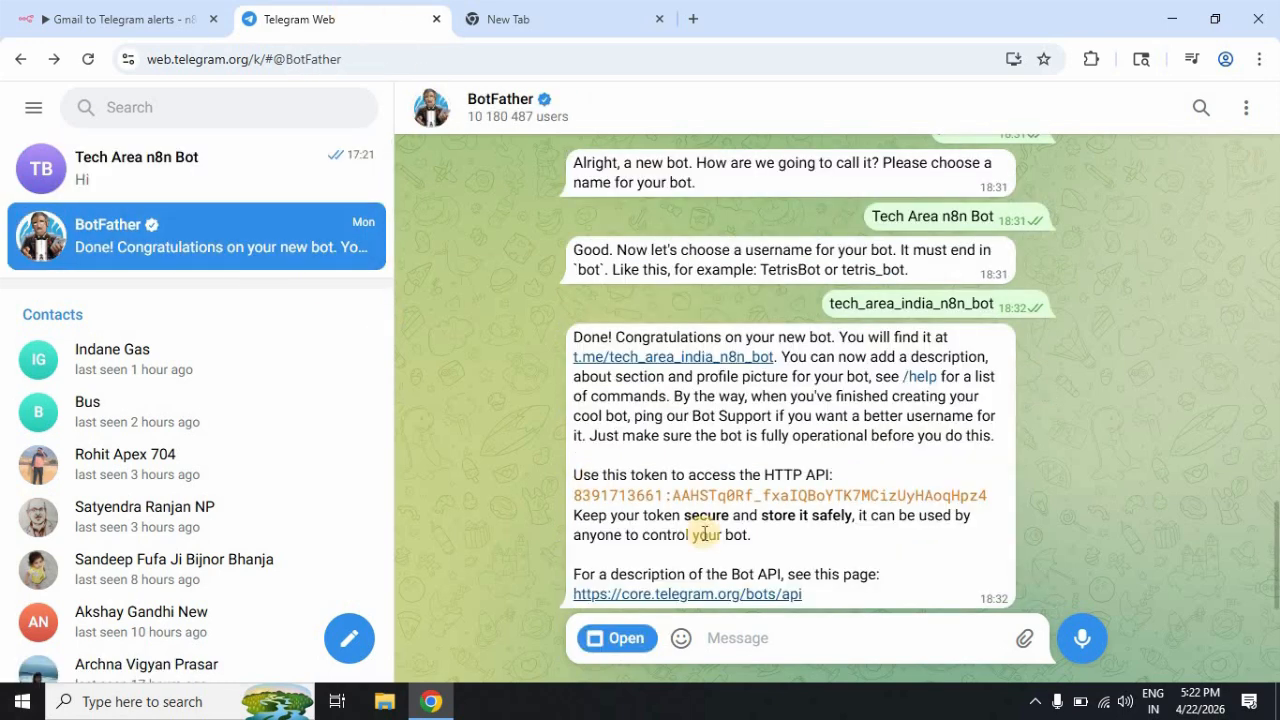
double_click(618, 500)
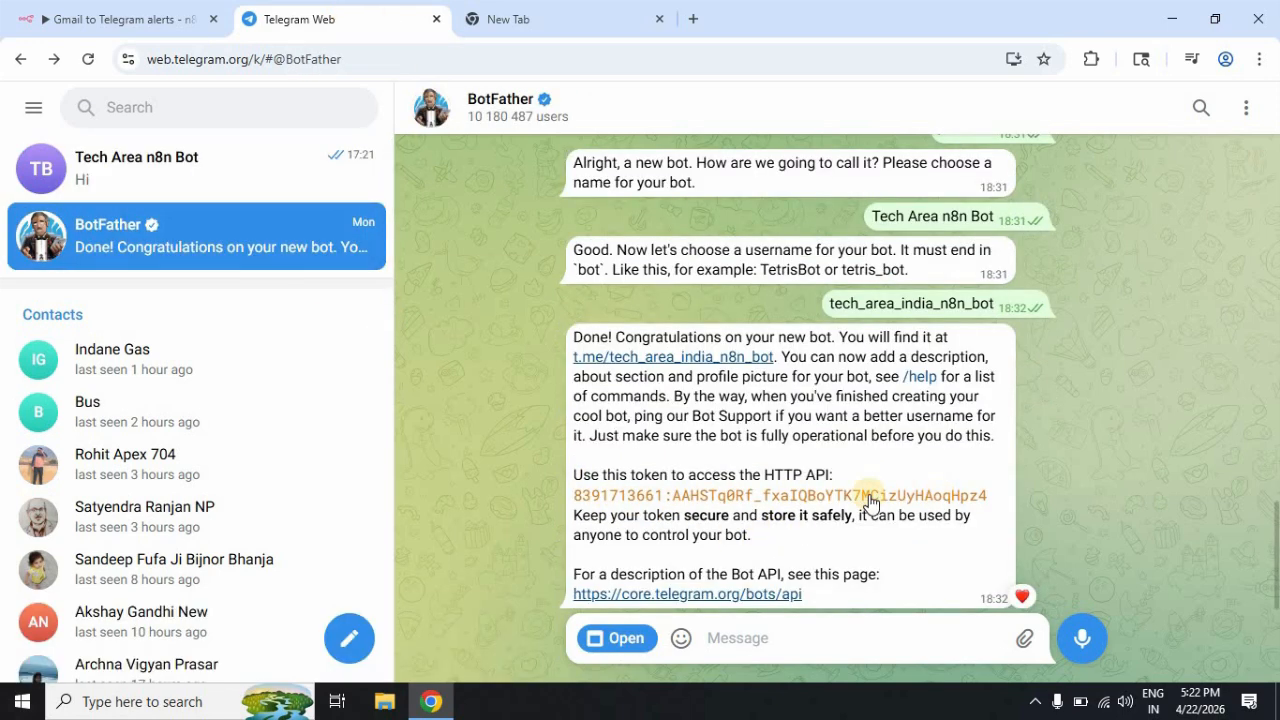
Complete the api.telegram.org address with /bot, the pasted access token and /getupdates, and load the page.
left_click(537, 21)
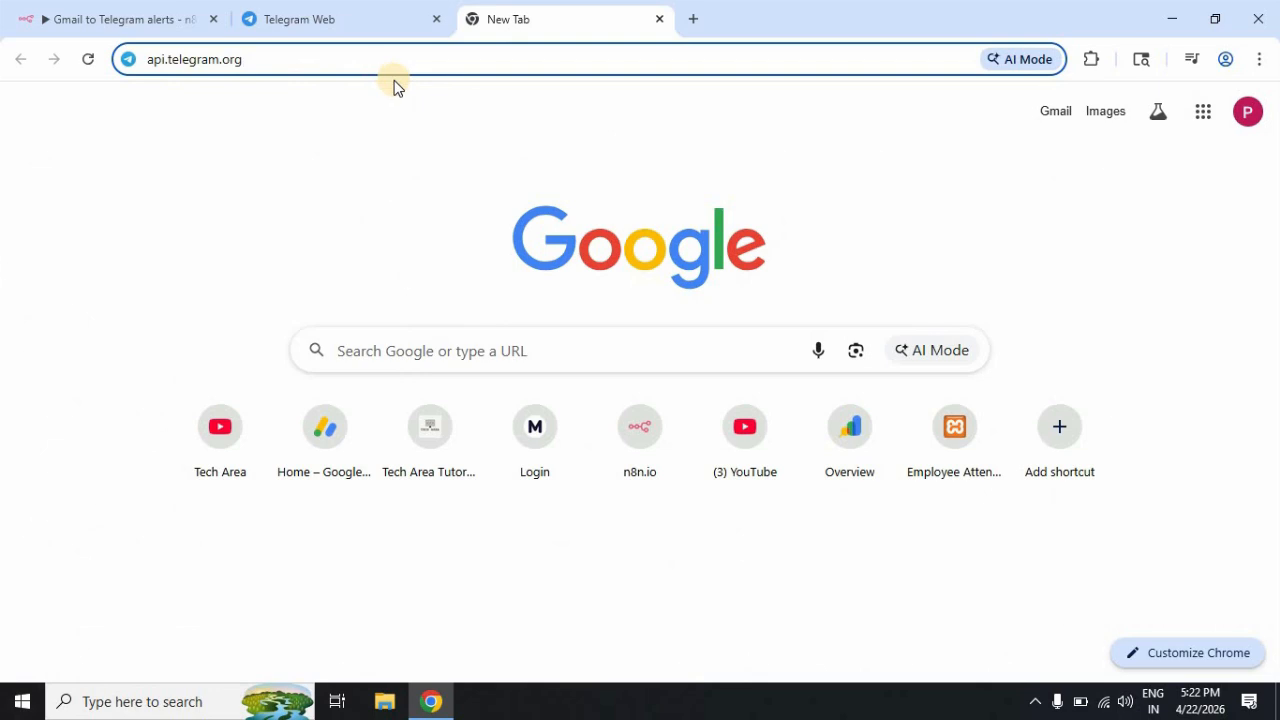
type("/bot")
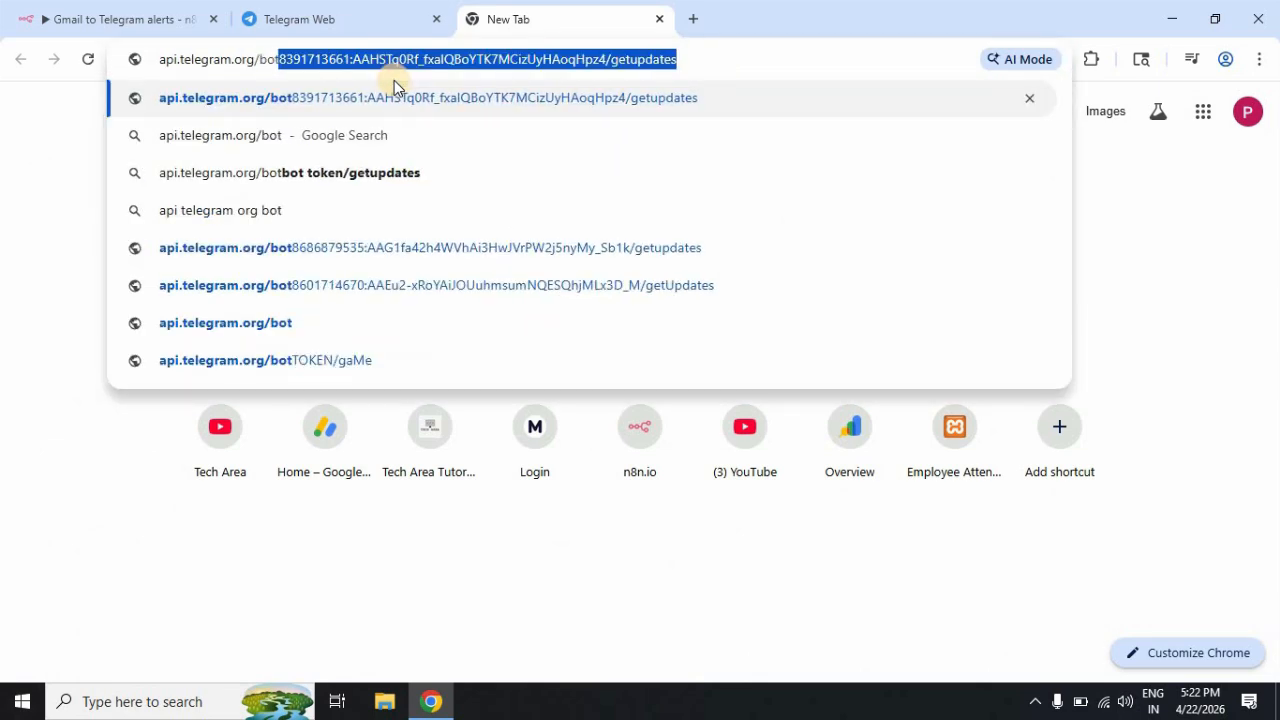
key("ctrl+v")
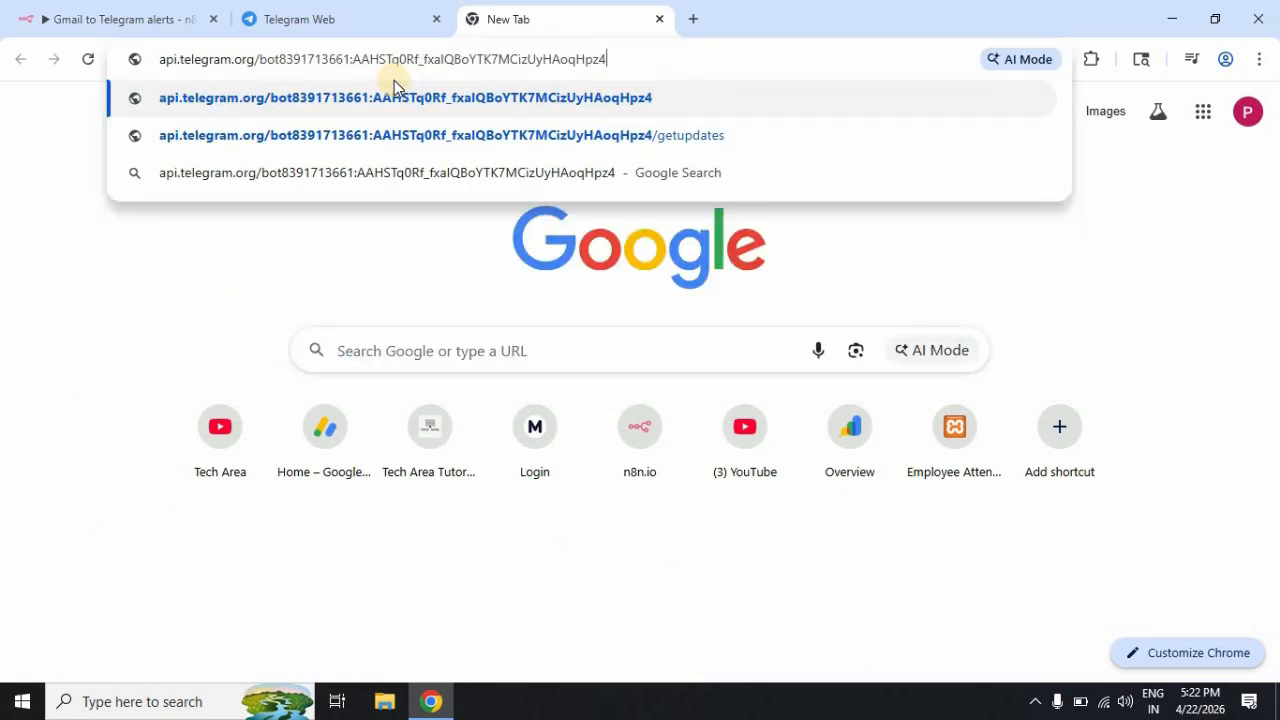
type("/get")
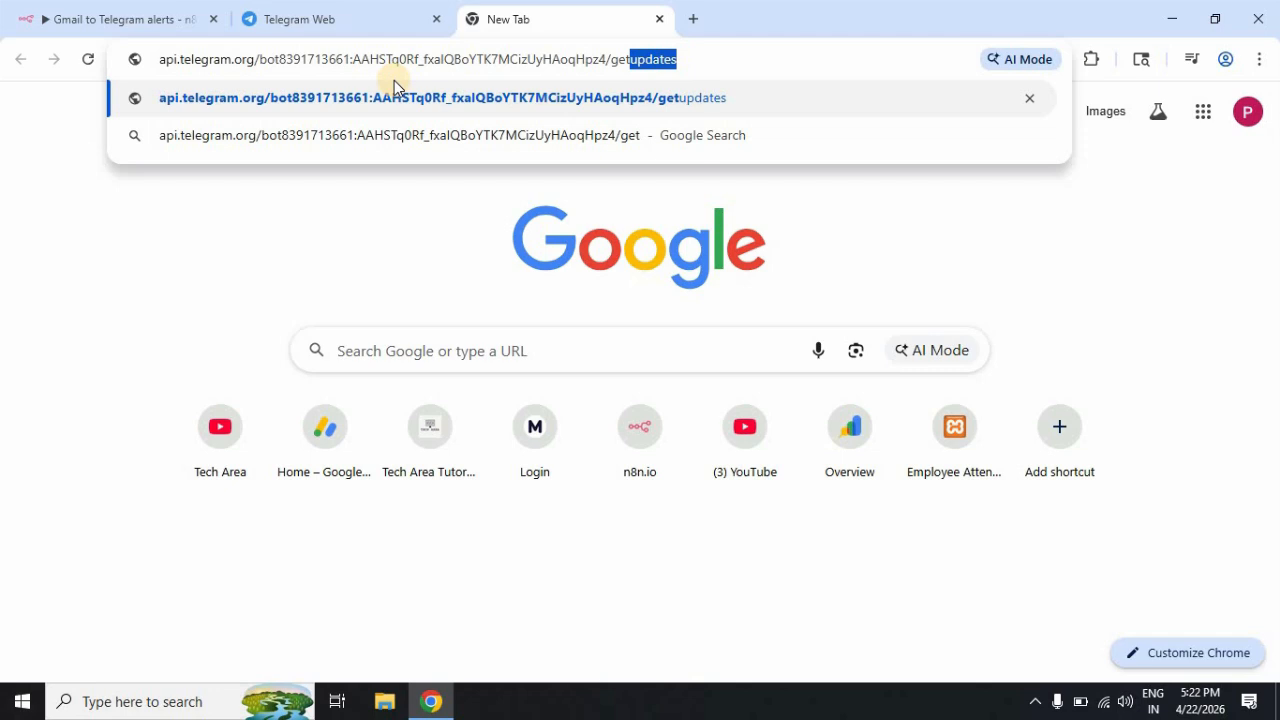
key("Right")
key("Return")
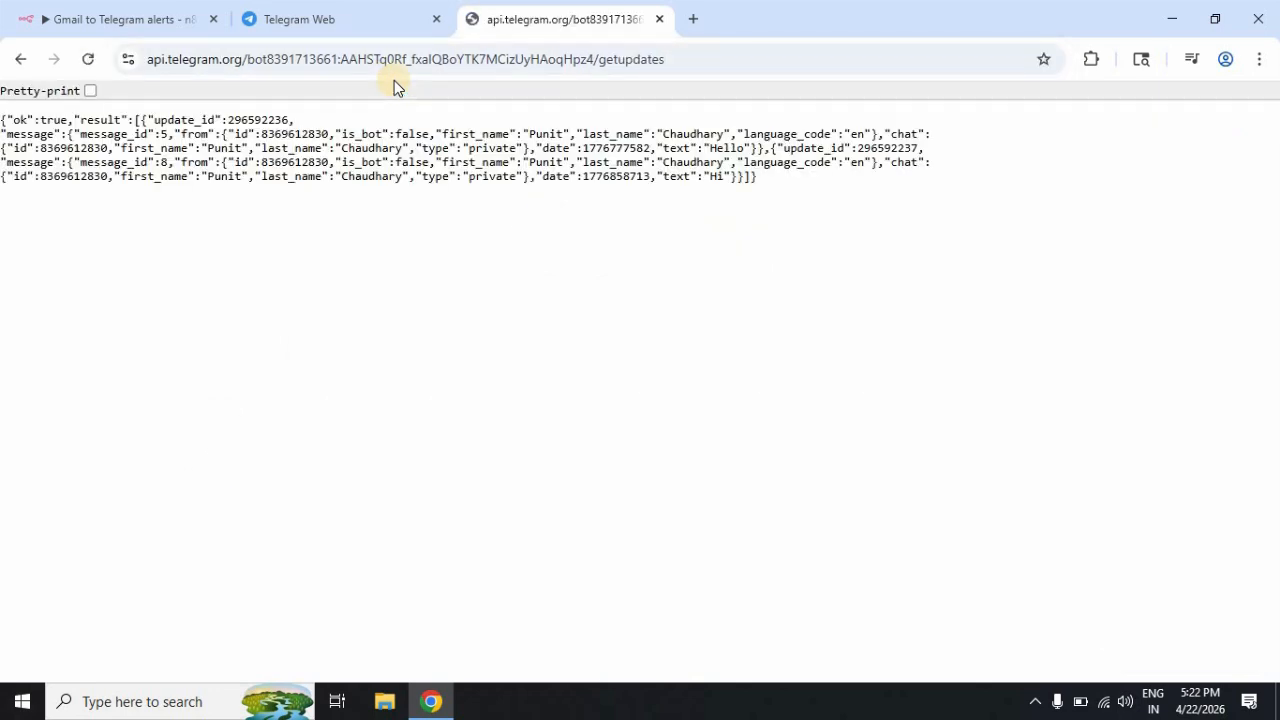
Copy the sender's id from the getupdates response and paste it as the Chat ID of n8n's Telegram message node.
left_click_drag(261, 133, 326, 132)
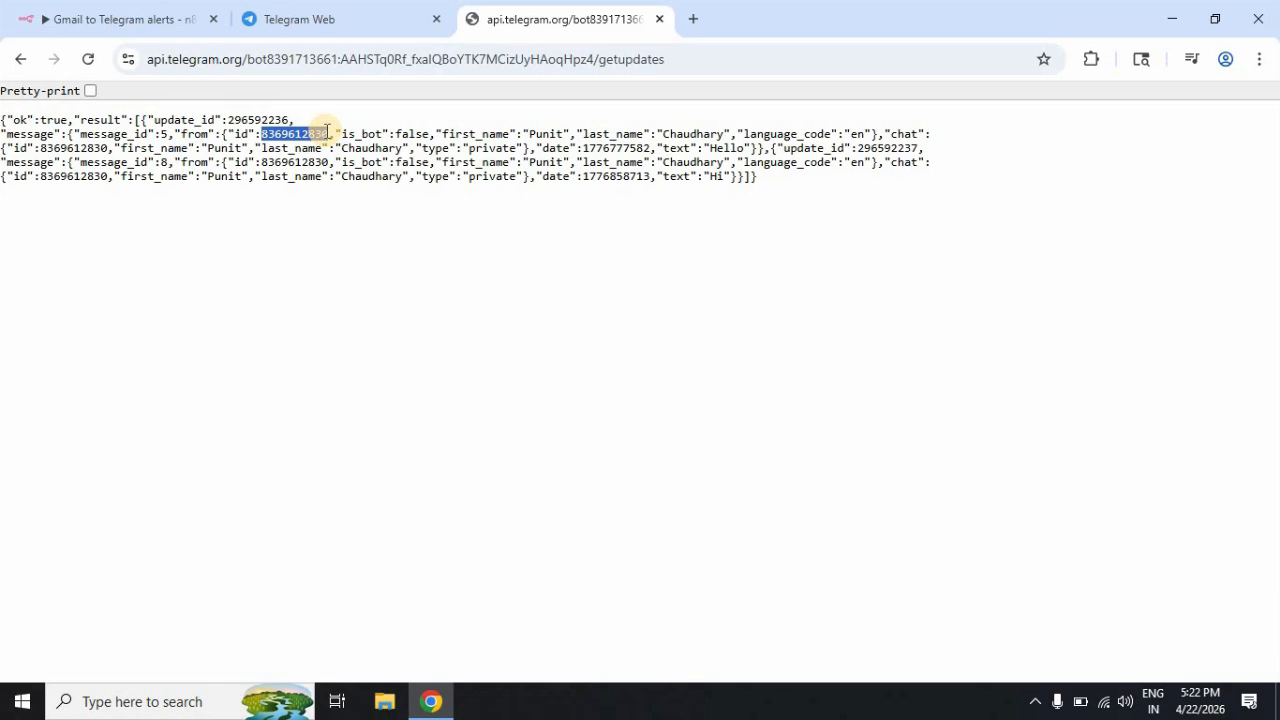
left_click(143, 12)
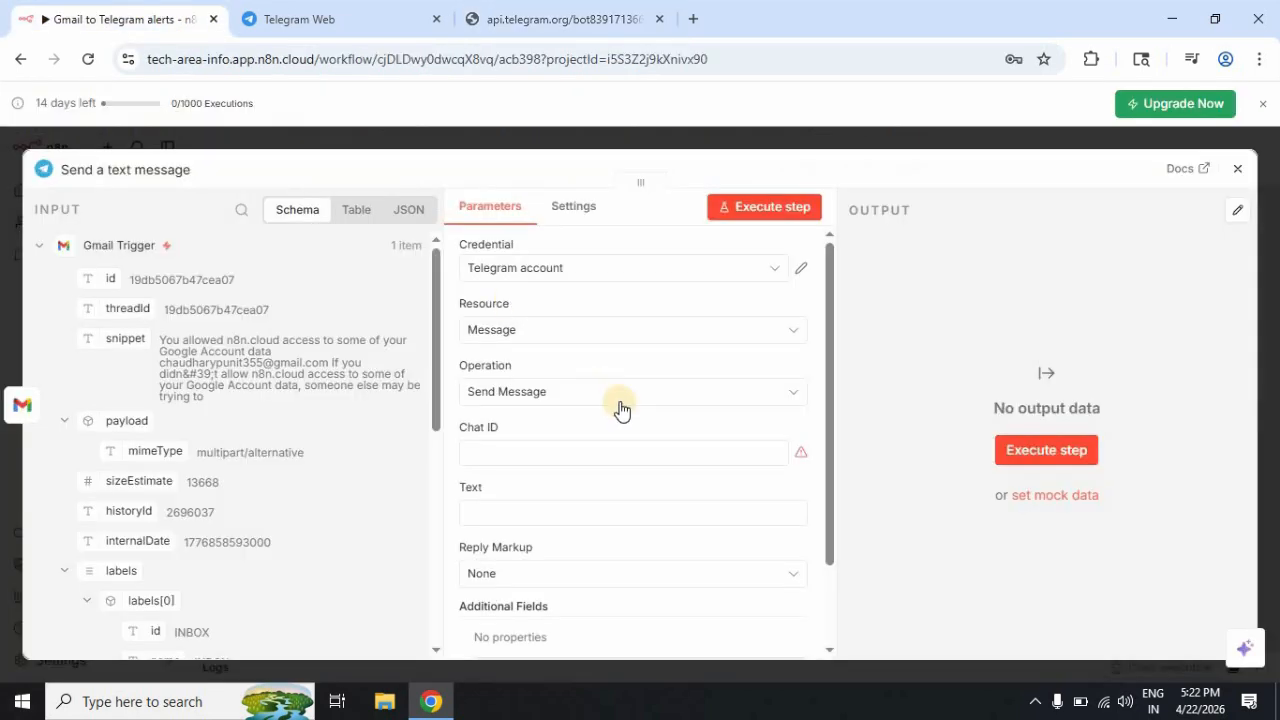
left_click(565, 462)
key("ctrl+v")
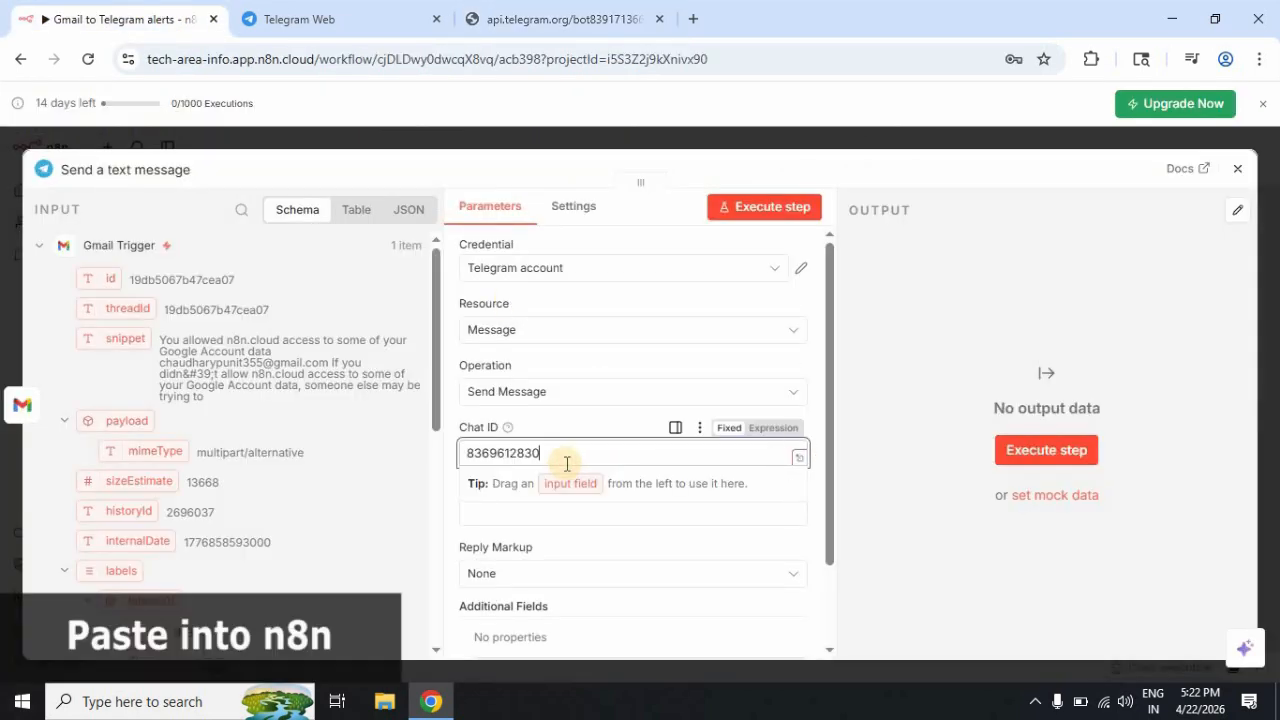
Switch the Telegram node's Text to an expression and enter "New Email Recieved:" followed by a second line "Subject:".
left_click(451, 512)
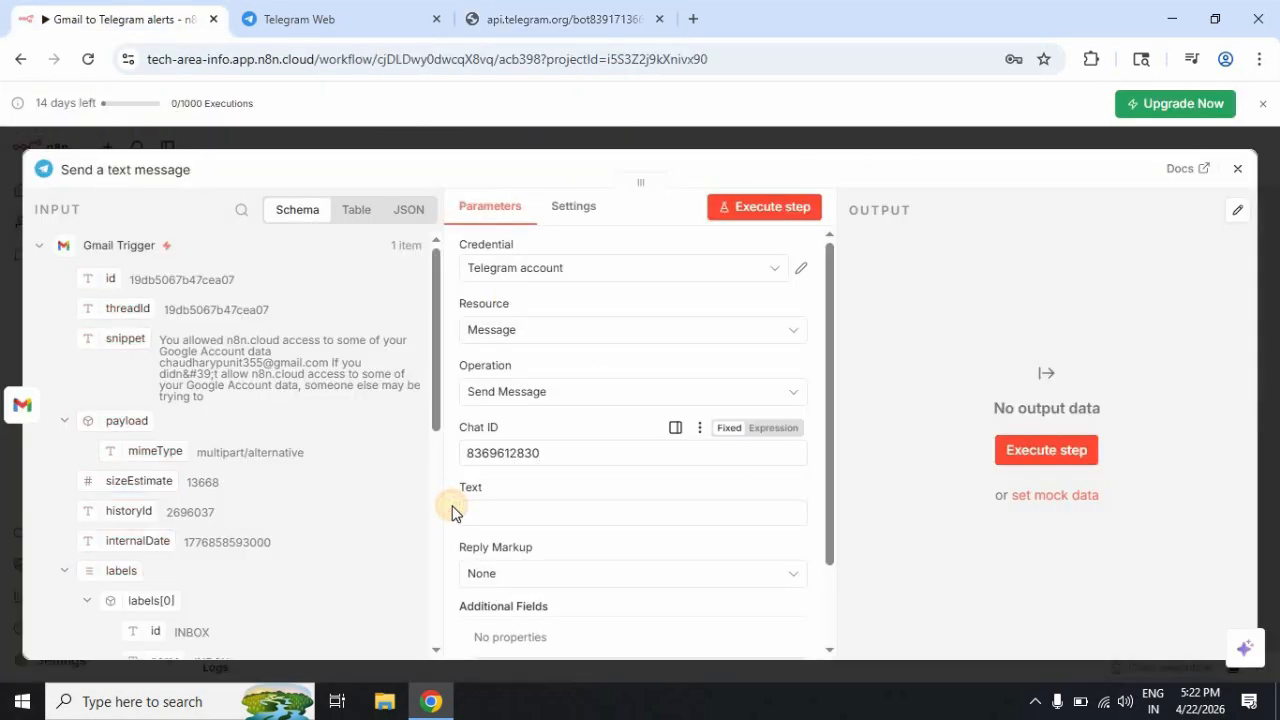
left_click(573, 517)
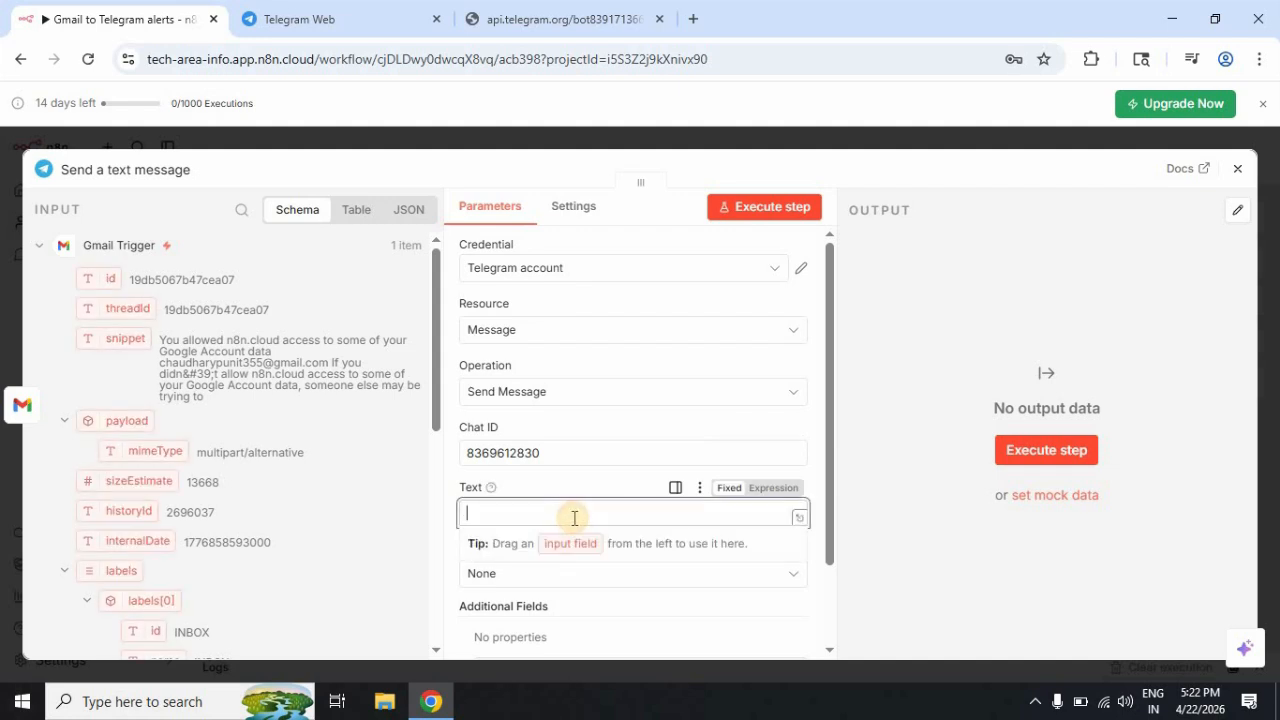
left_click(776, 489)
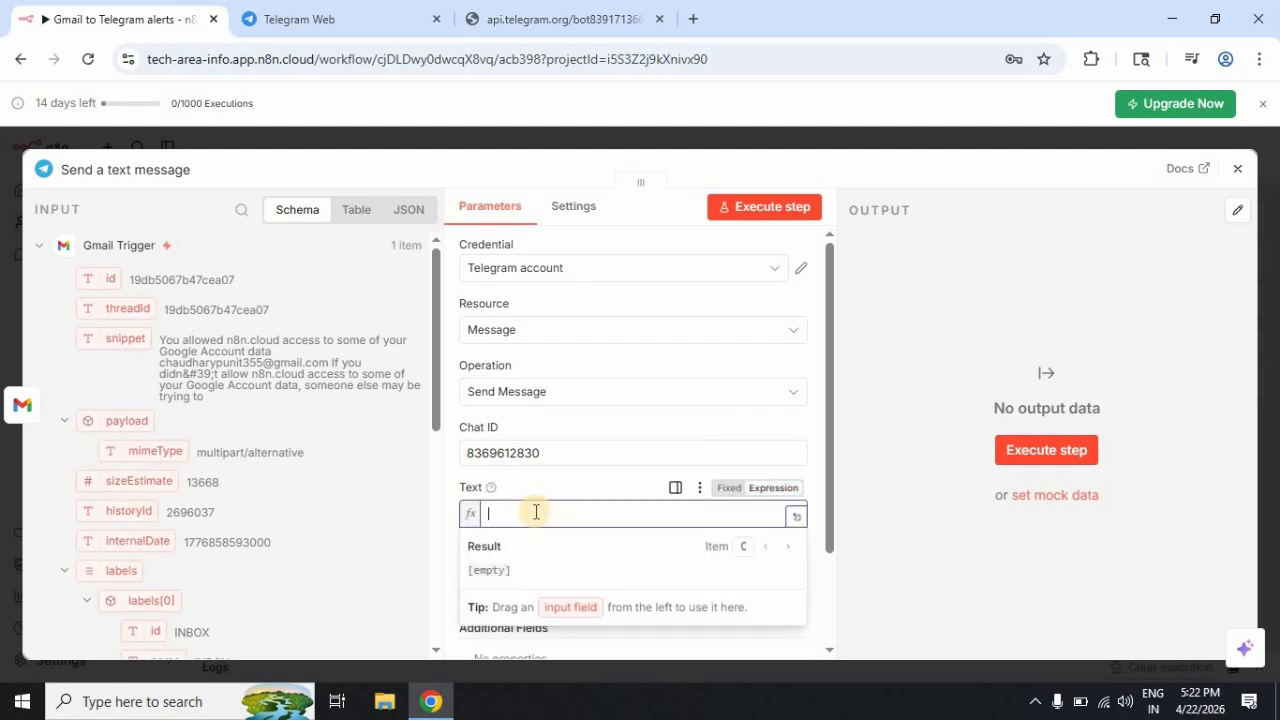
type("ew Email Recieved:")
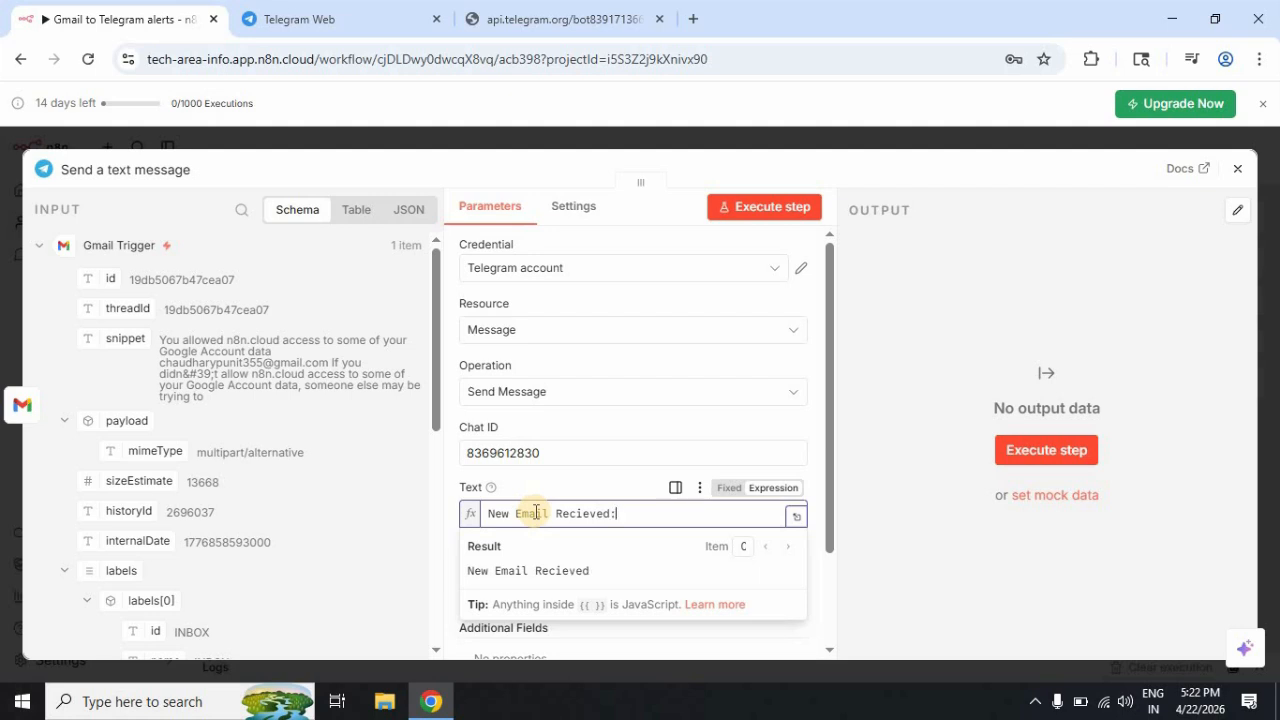
key("Return")
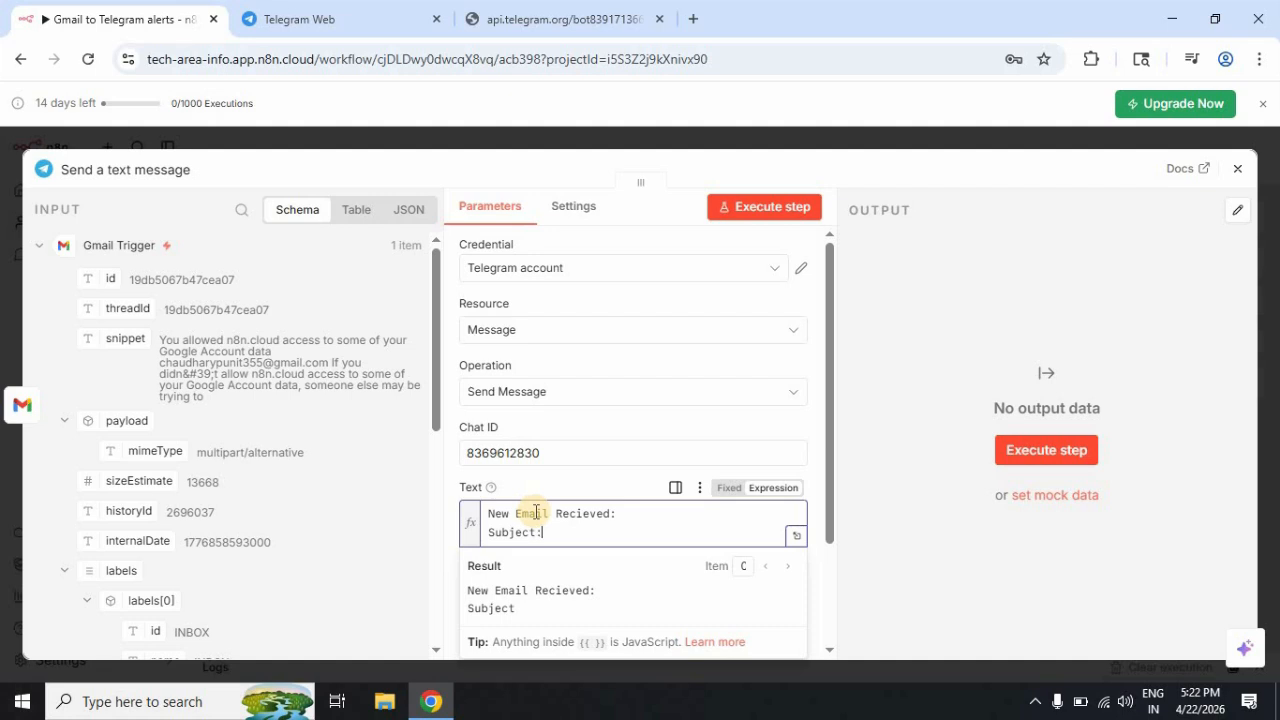
Show the Gmail Trigger input as JSON and insert its Subject field after "Subject:" in the message text.
left_click(410, 218)
left_click(409, 218)
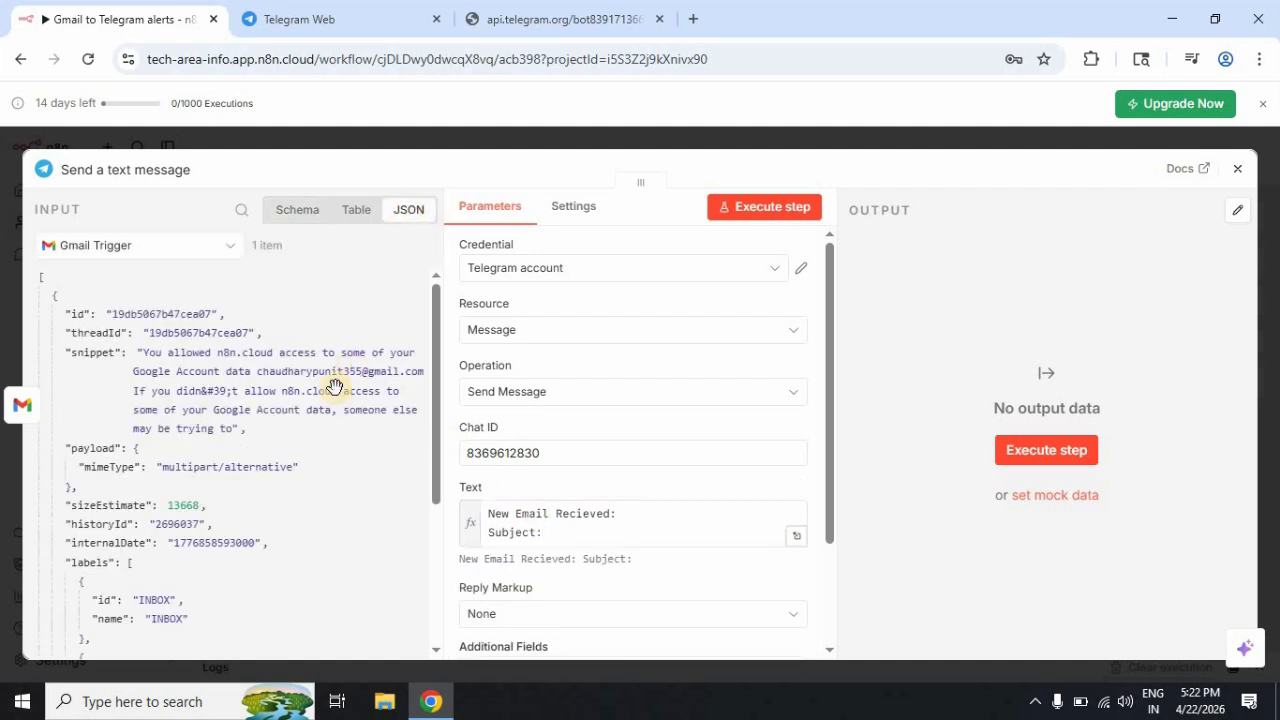
scroll(194, 423, "down", 6)
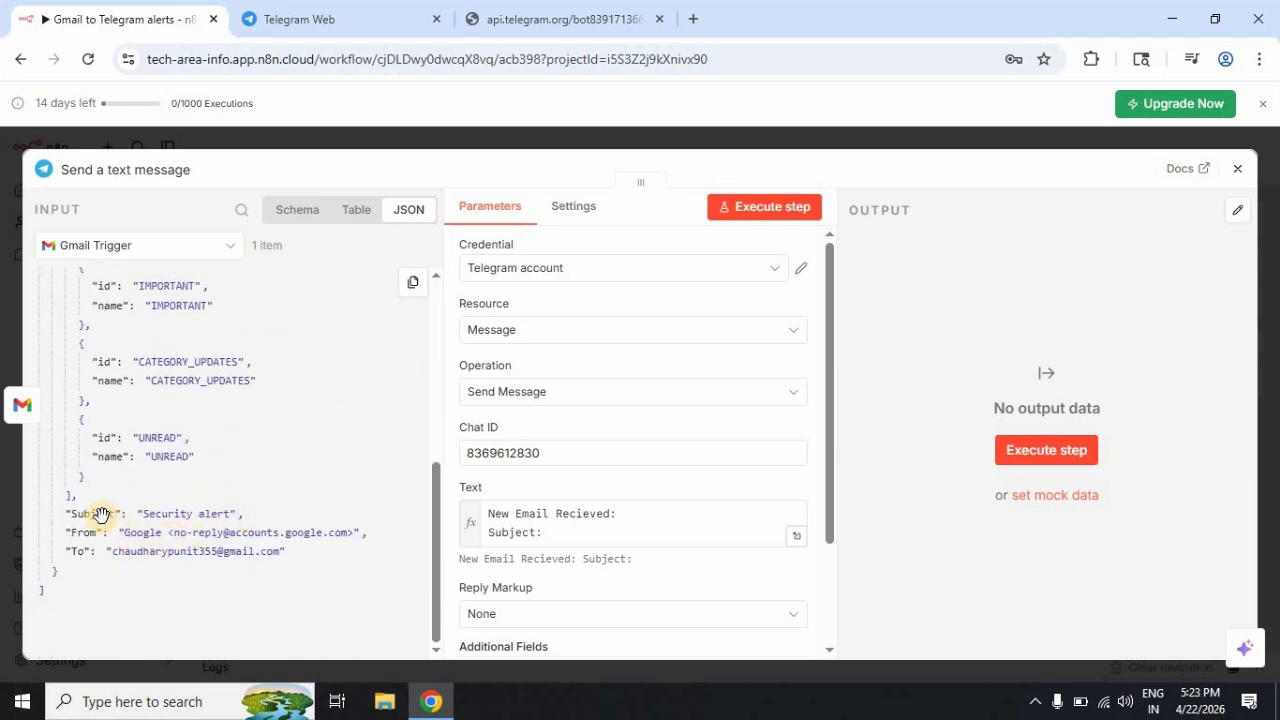
left_click_drag(100, 514, 588, 543)
left_click(720, 541)
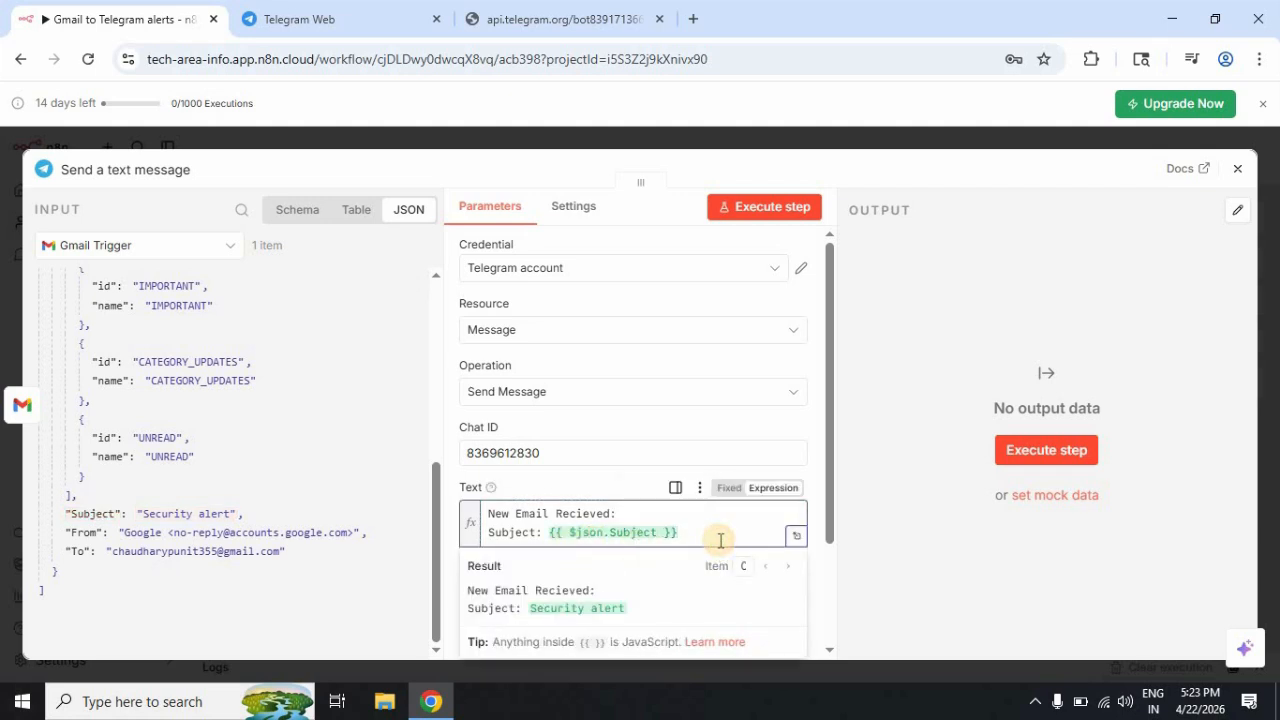
Add a third message line "Email:" with the Gmail Trigger's From field, and close the Telegram node's settings.
key("Return")
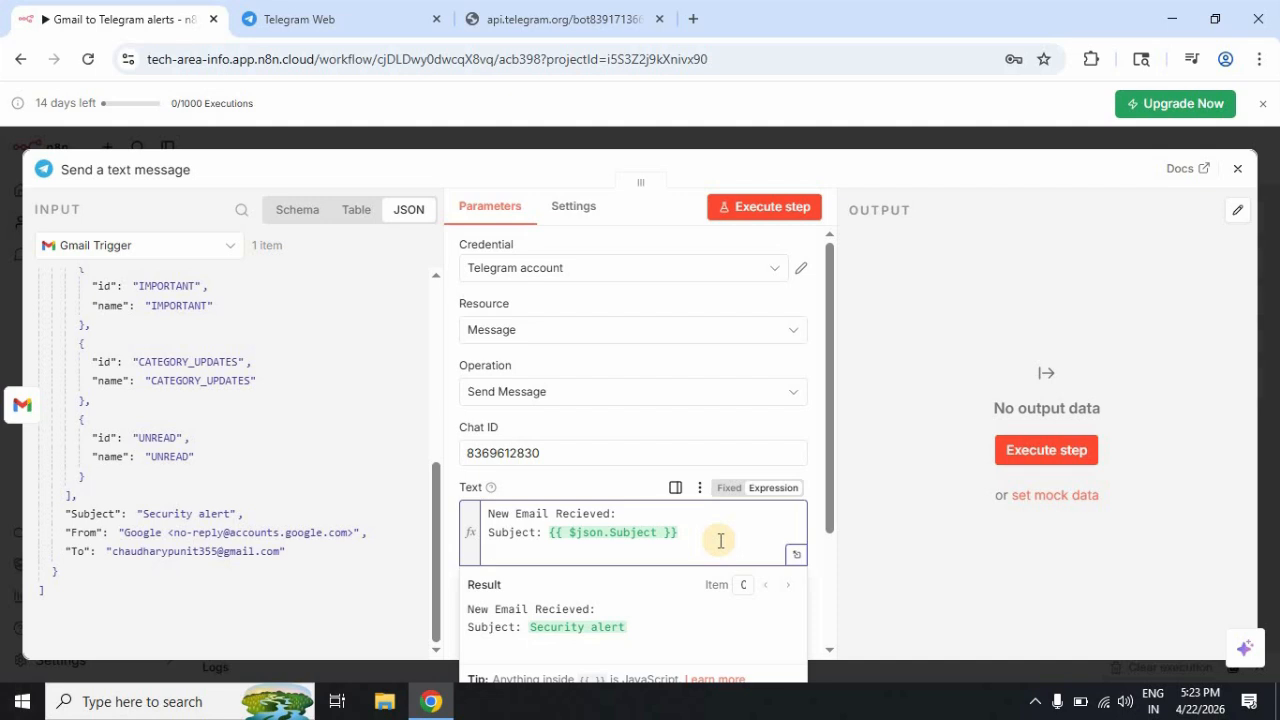
type("Email:")
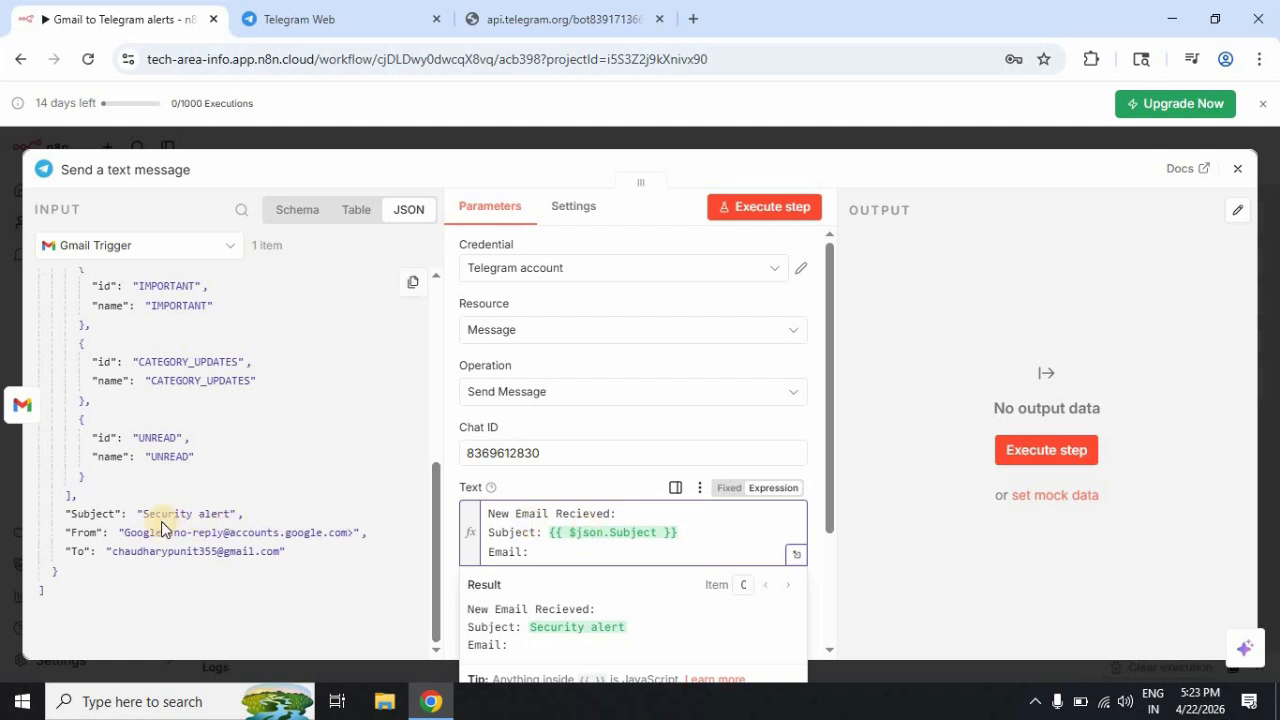
left_click_drag(82, 533, 555, 551)
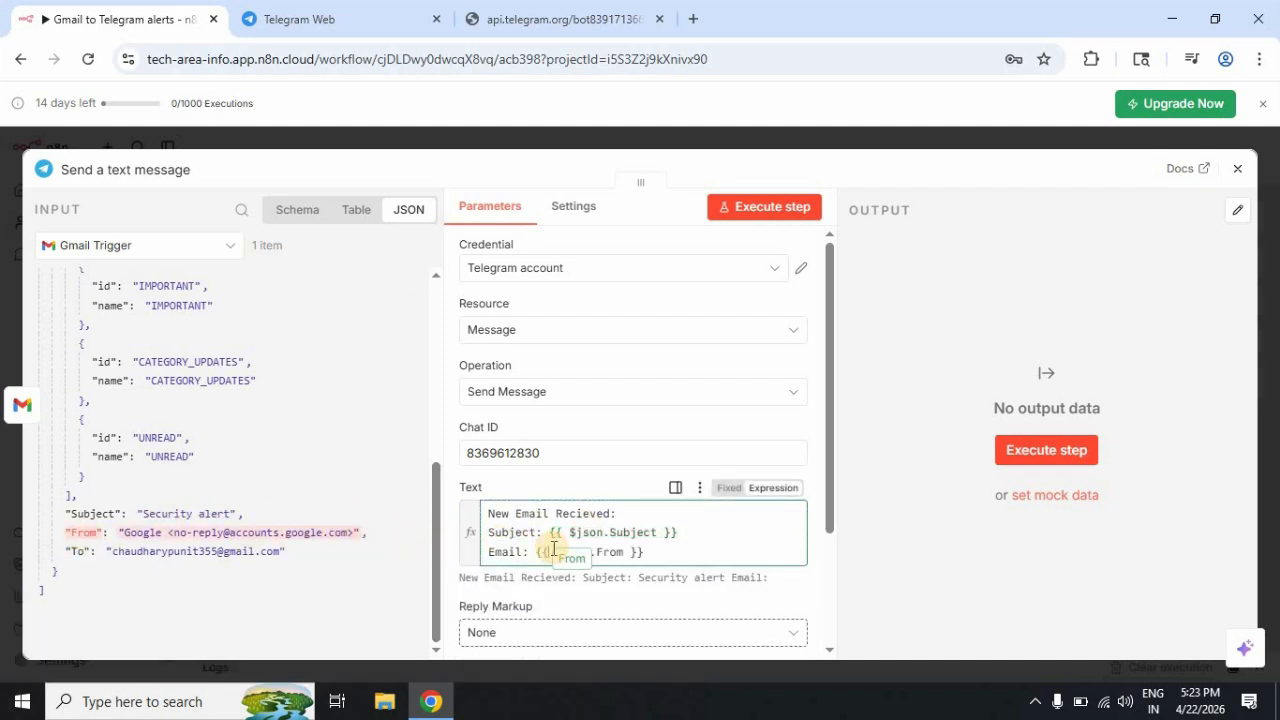
left_click(867, 585)
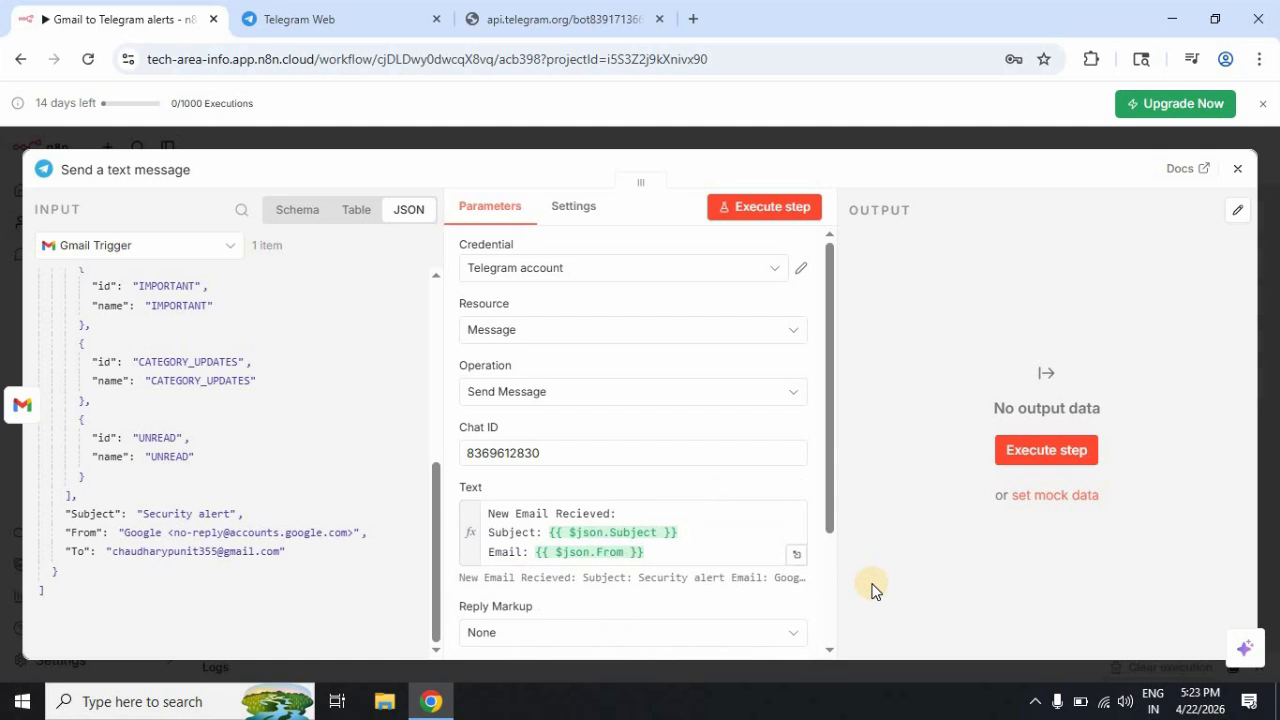
left_click_drag(829, 486, 877, 471)
left_click(1237, 176)
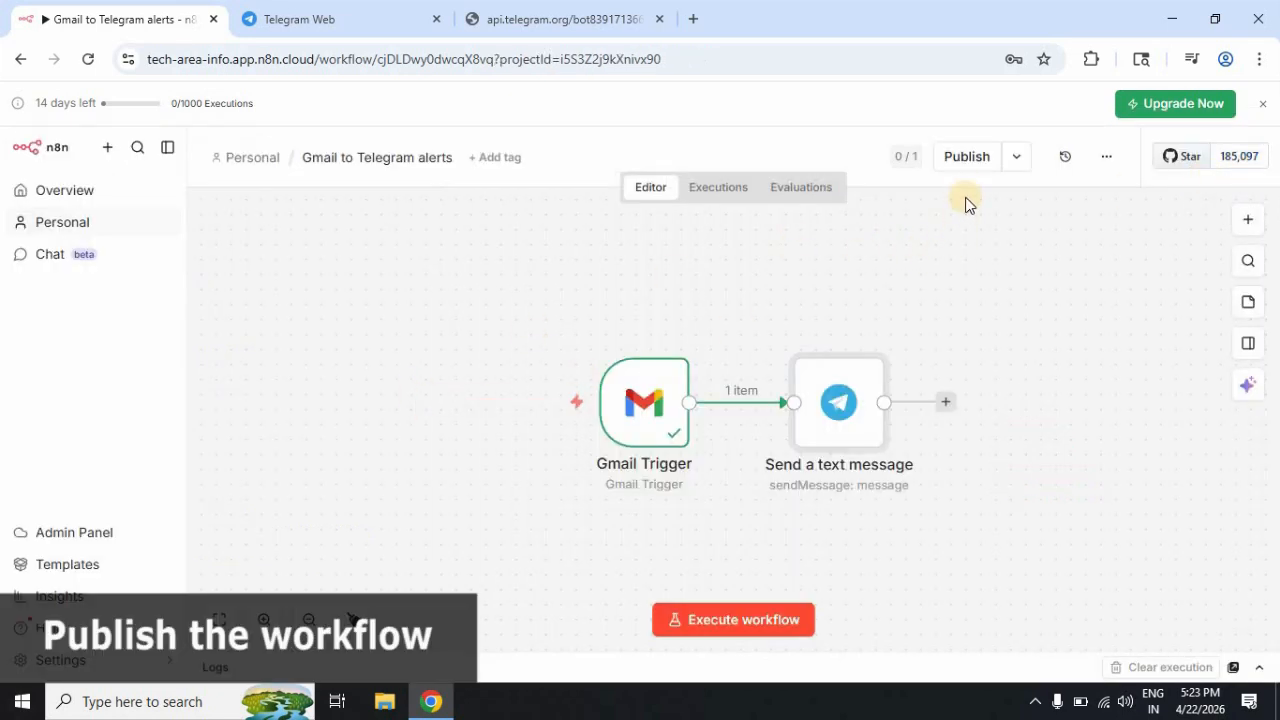
Publish the Gmail to Telegram alerts workflow under the suggested version name and dismiss the notice and production checklist.
left_click(968, 162)
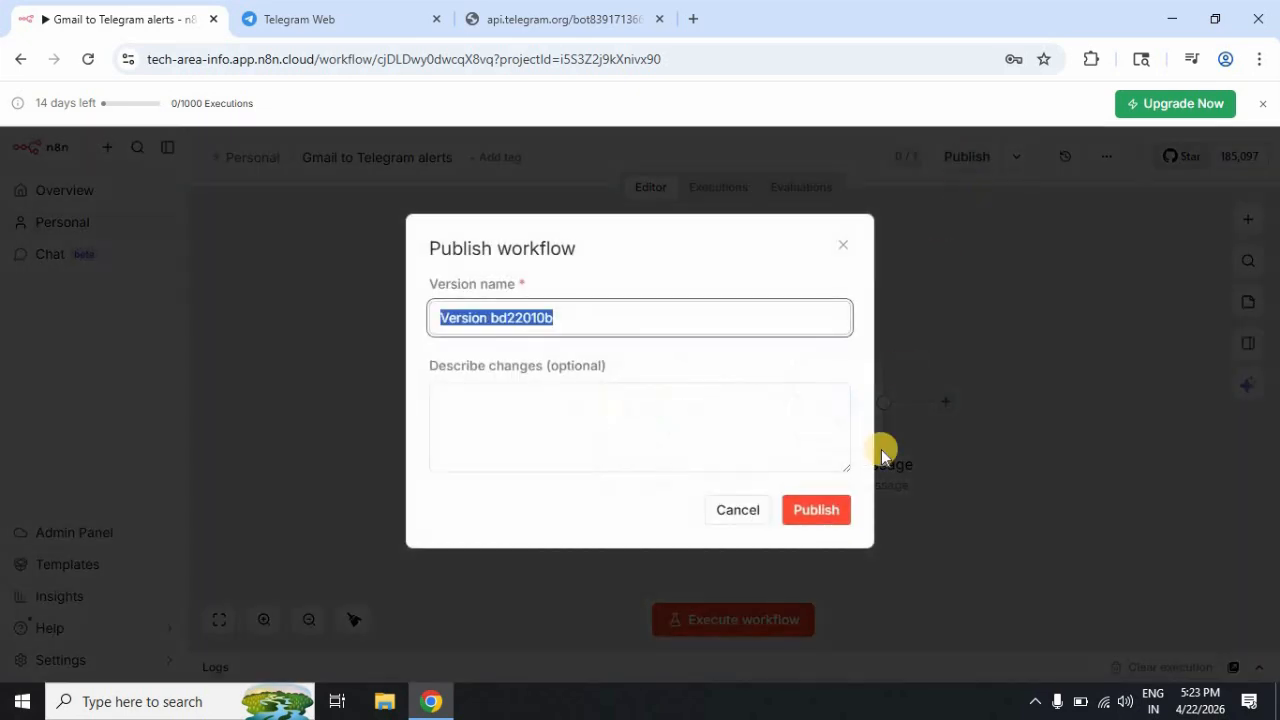
left_click(815, 515)
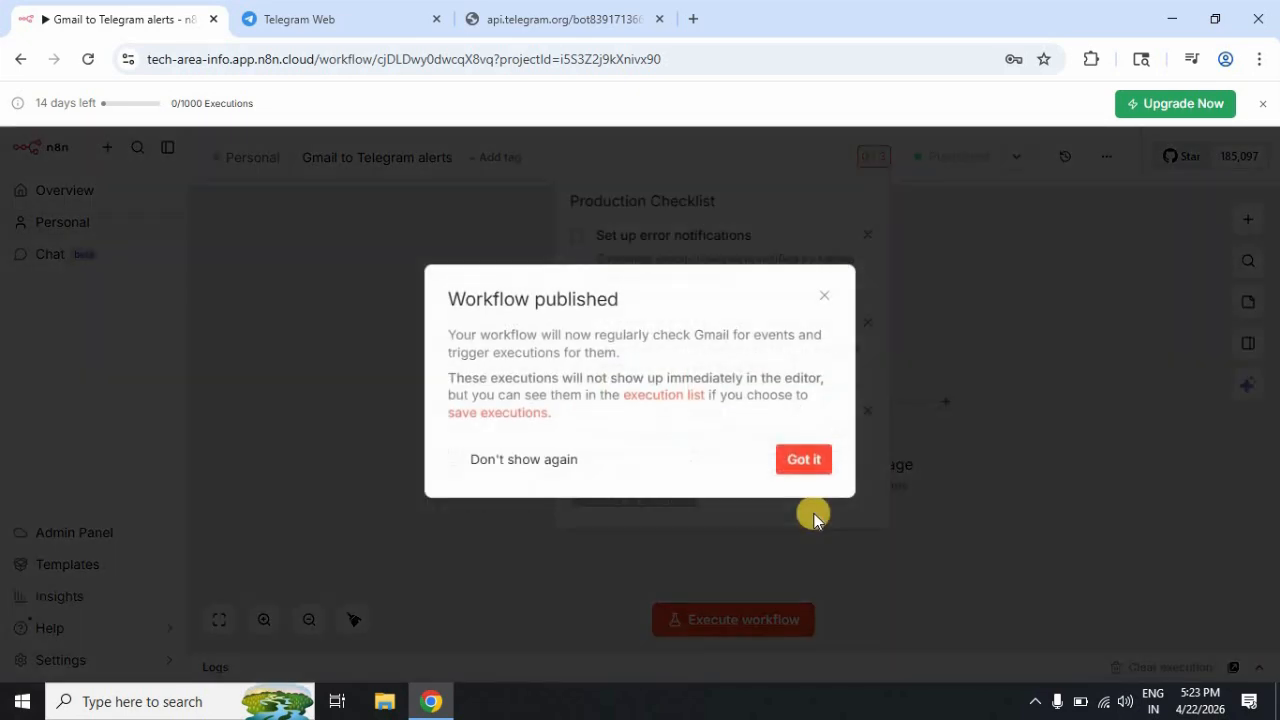
left_click(806, 458)
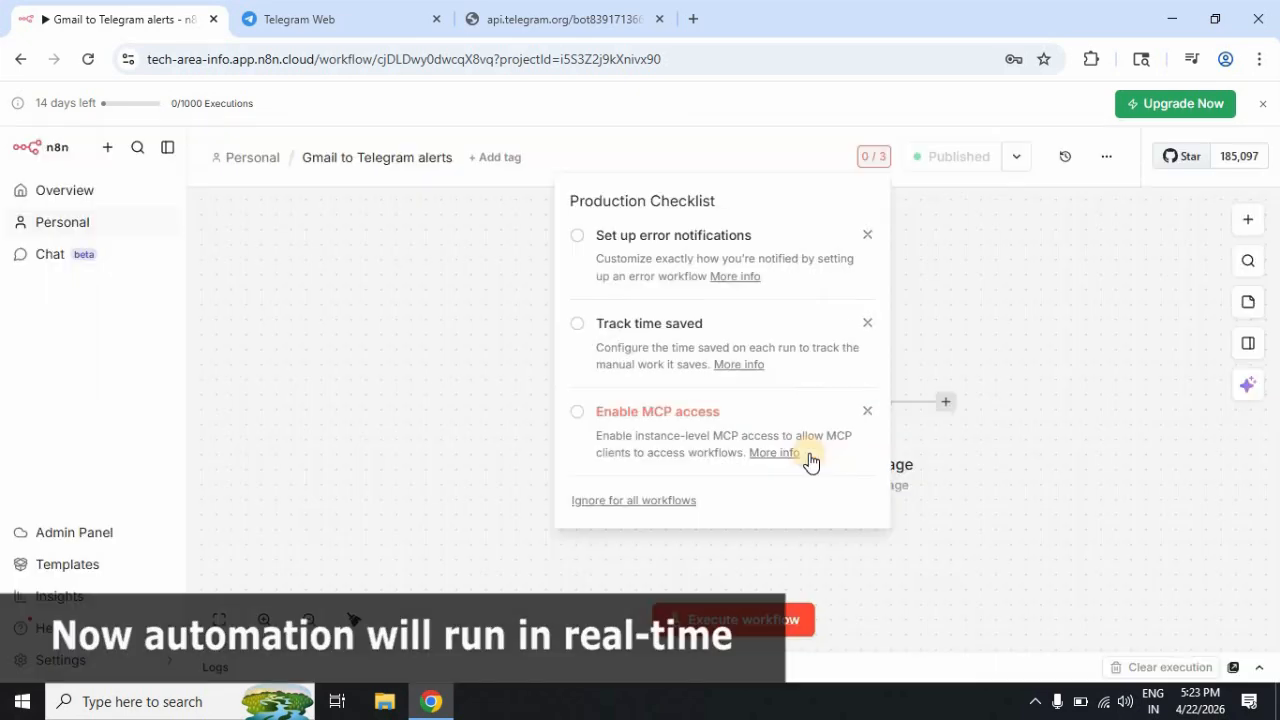
left_click(1057, 462)
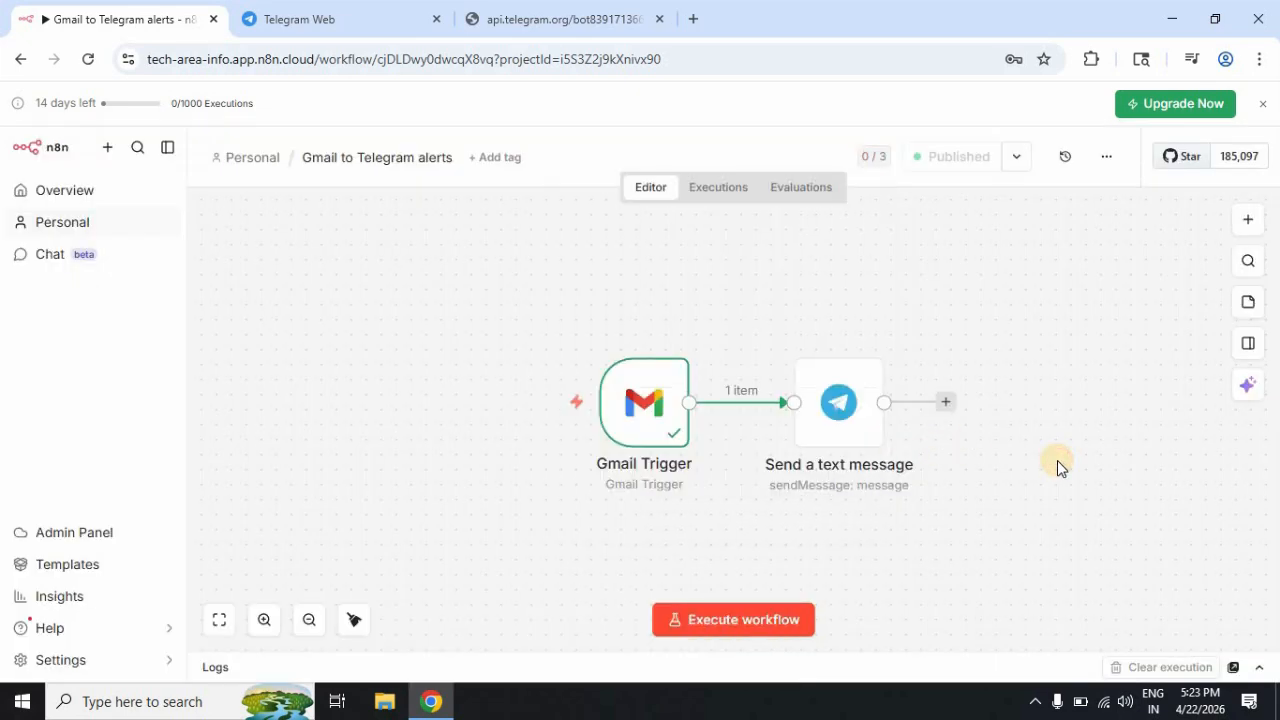
Open Gmail in a new browser tab and start a new message addressed to the account monitored by the trigger.
left_click(695, 19)
left_click(677, 186)
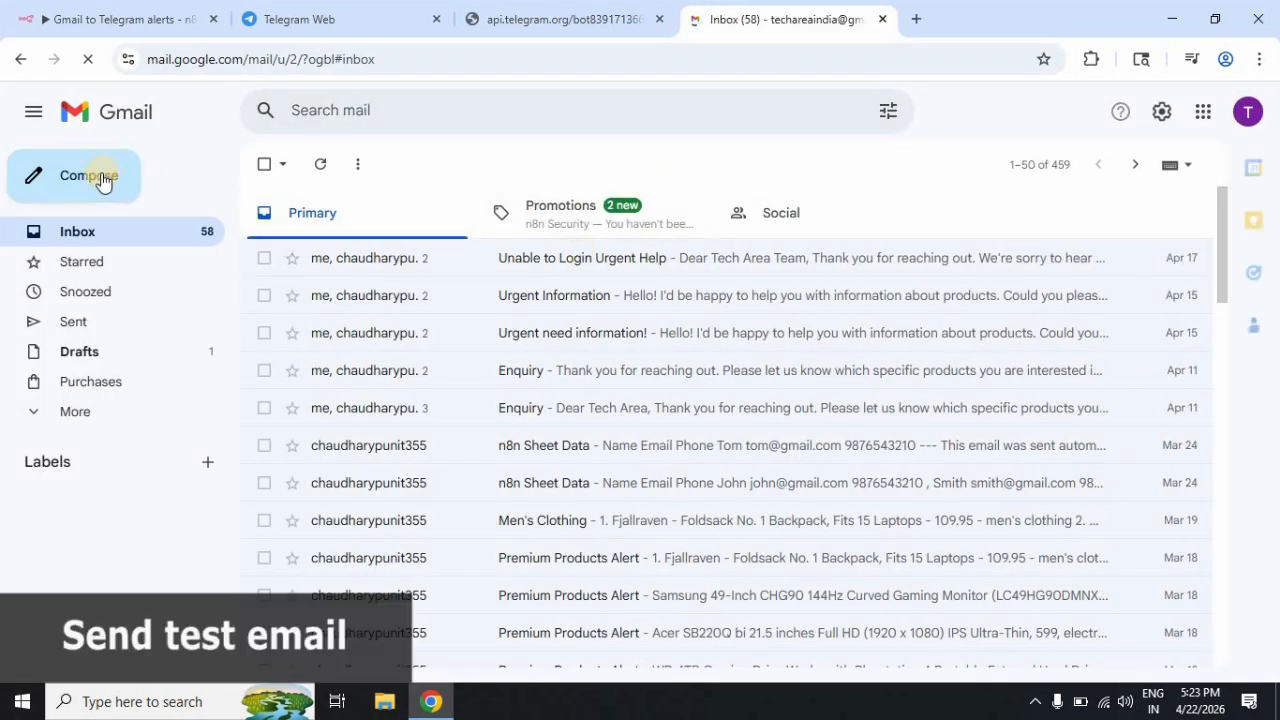
left_click(101, 182)
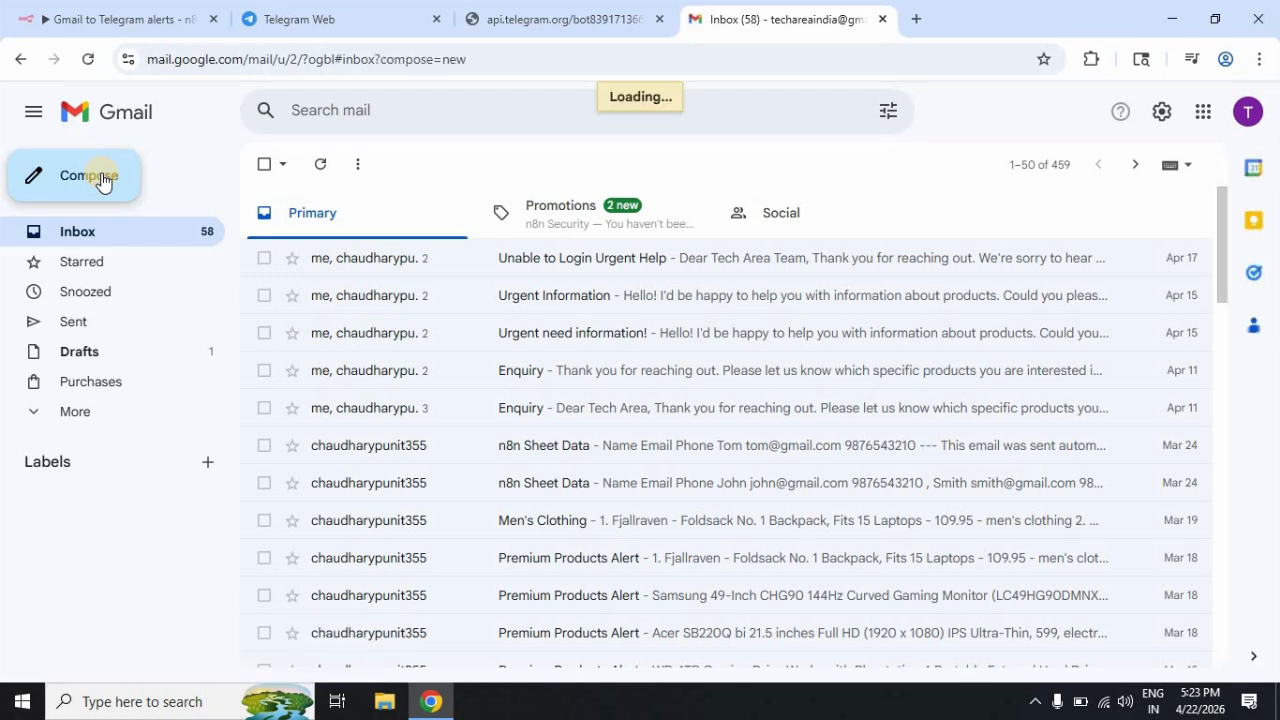
left_click(1175, 252)
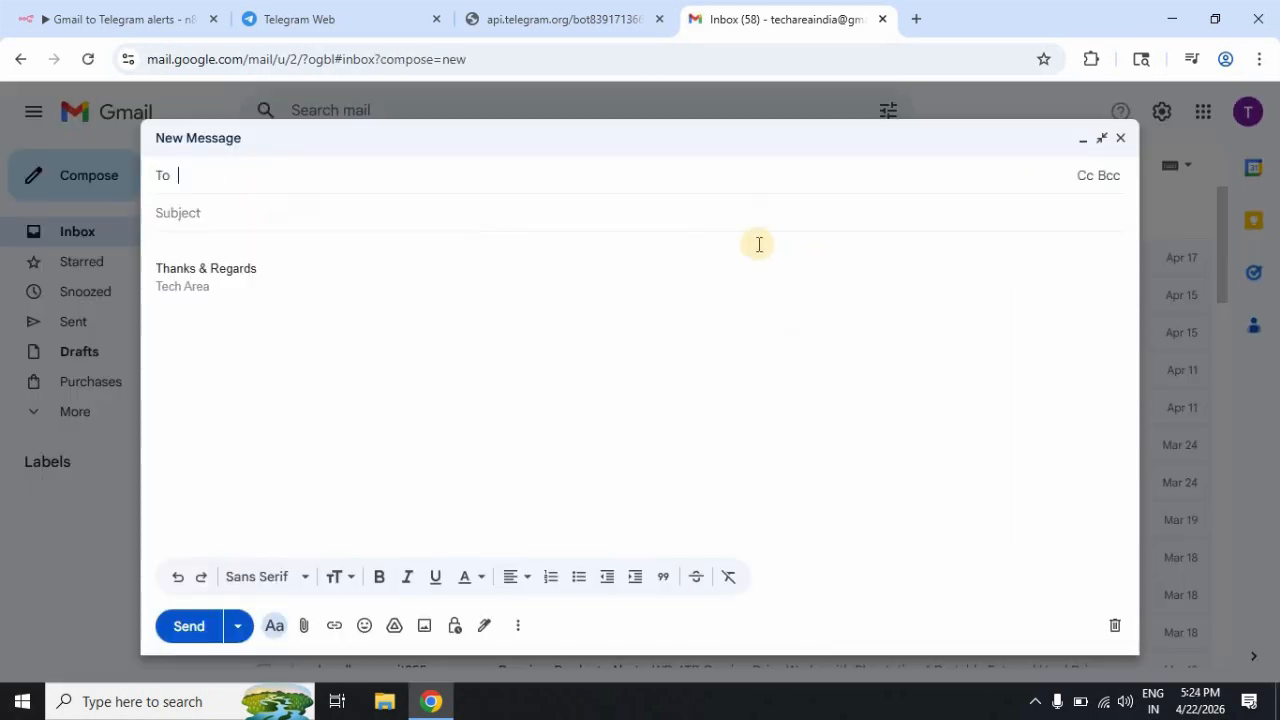
type("ch")
key("Return")
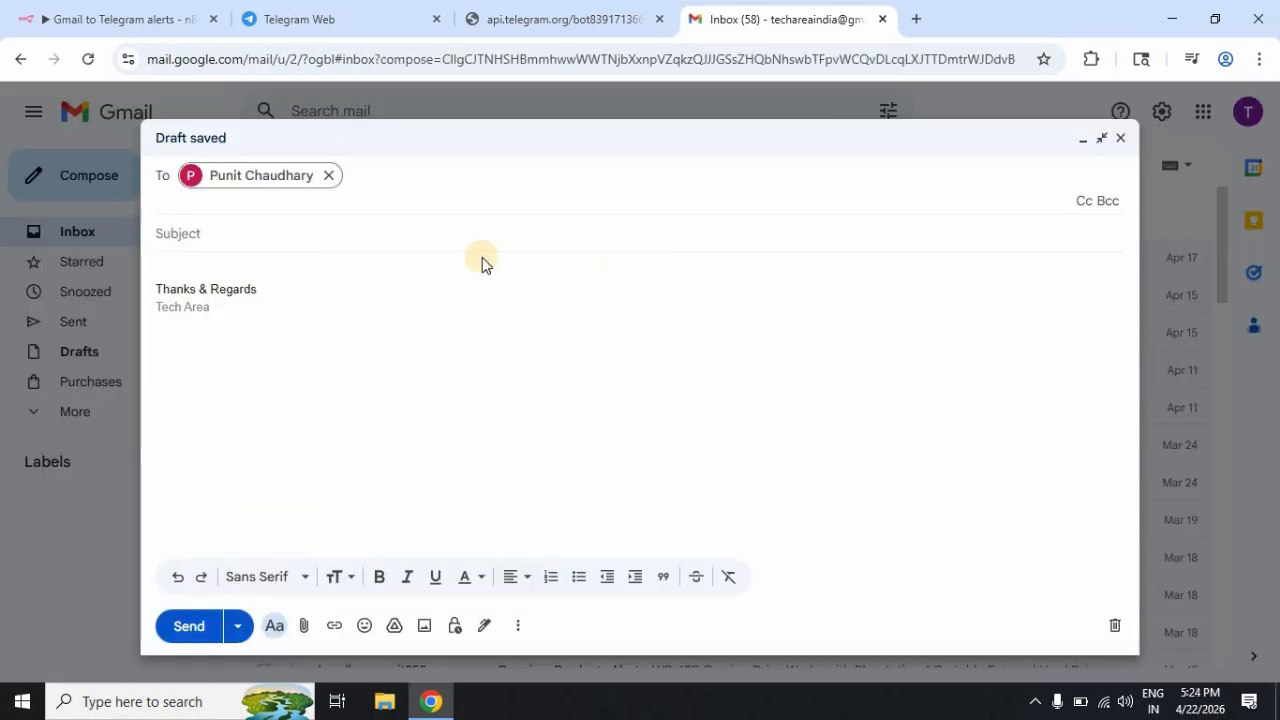
Send the test email with the subject "Urgent Requirment" and the body "Hi, I want purchase your item.".
left_click(204, 234)
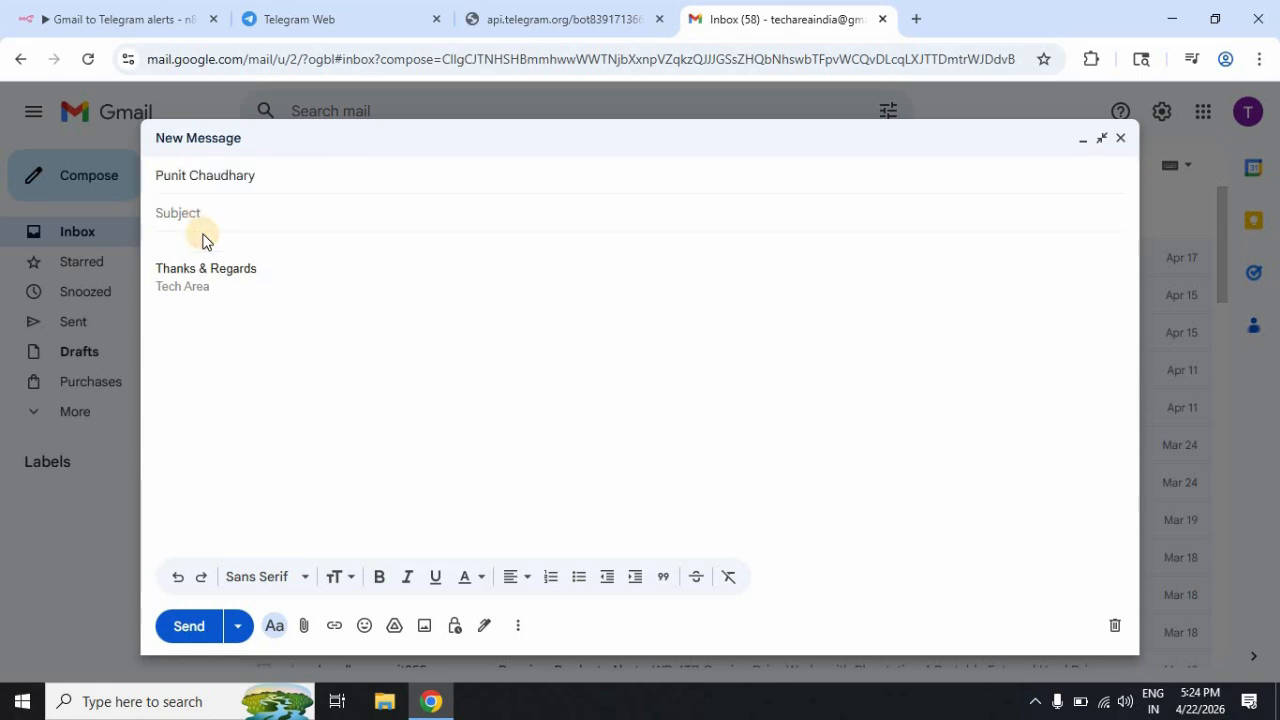
type("Urgent Requirment")
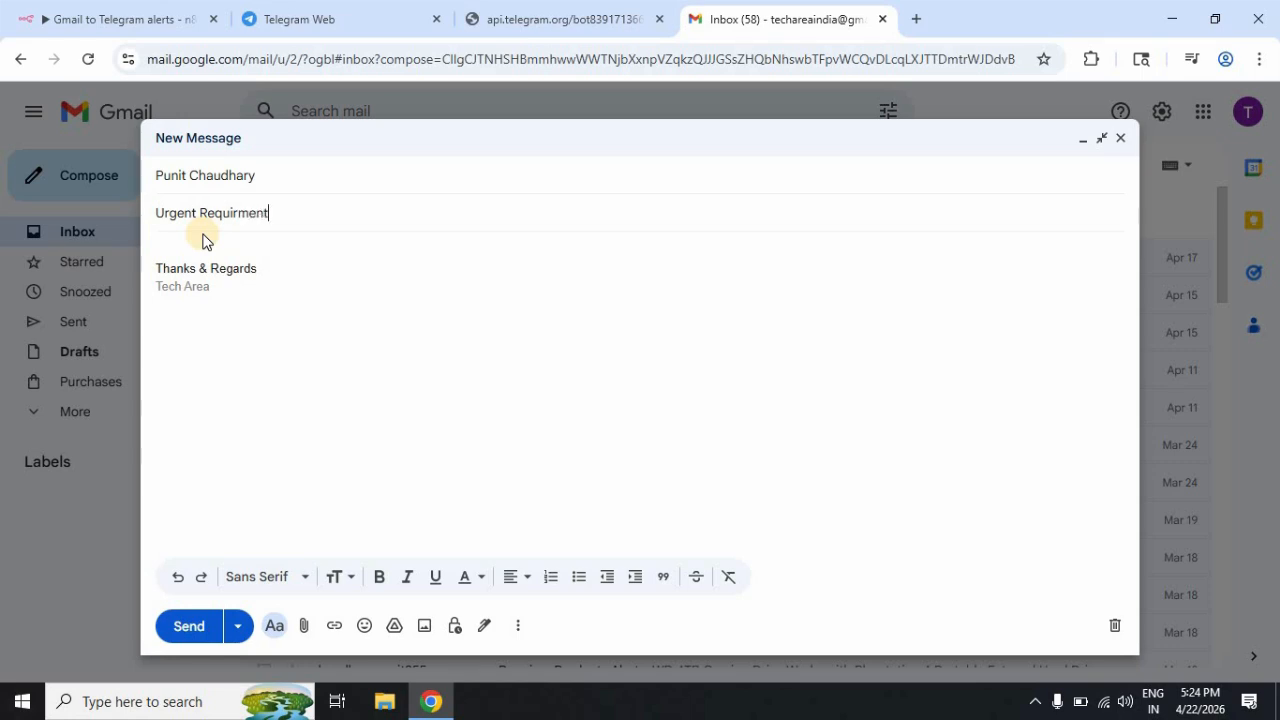
left_click(193, 250)
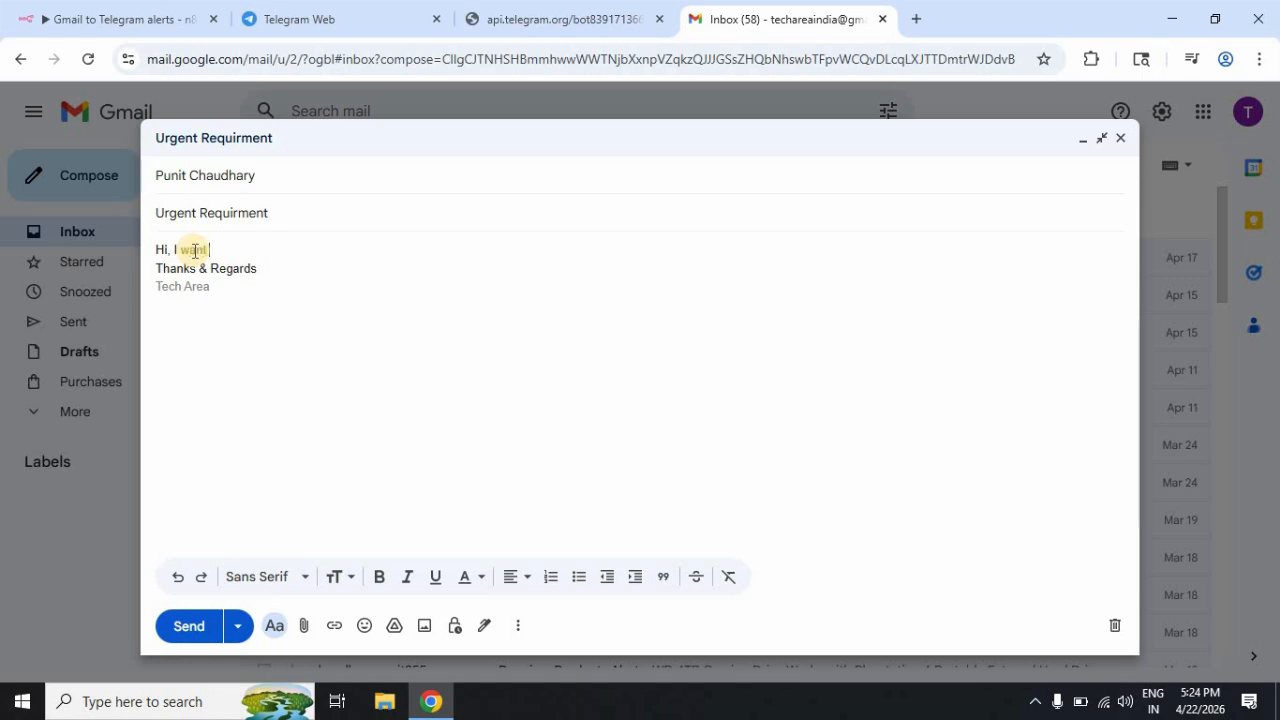
type("Hi, I want o")
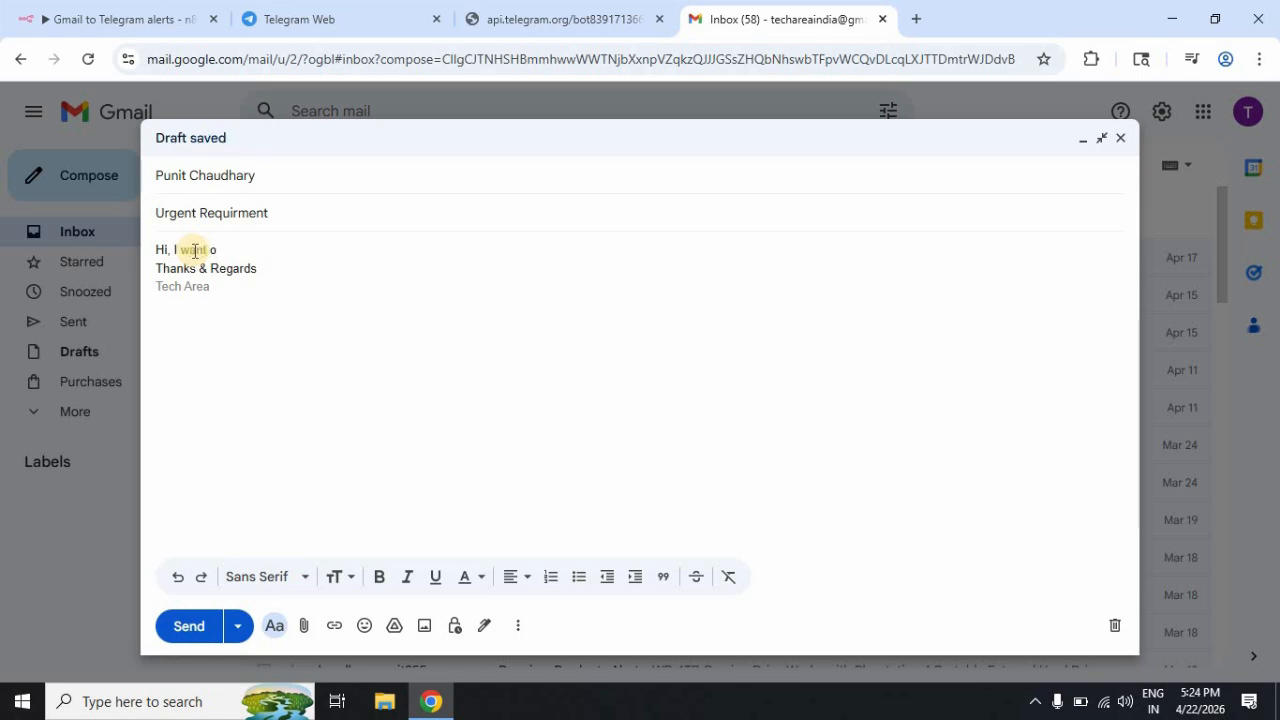
key("BackSpace")
type("purcha")
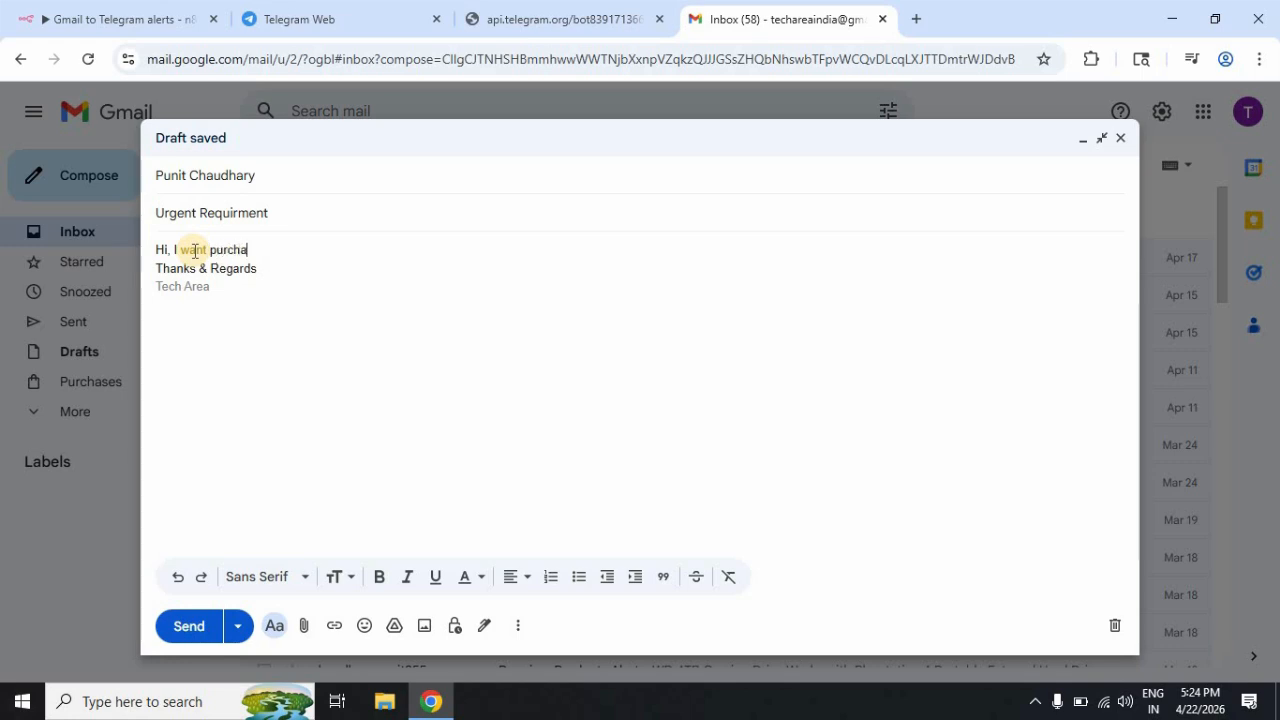
type("se your ")
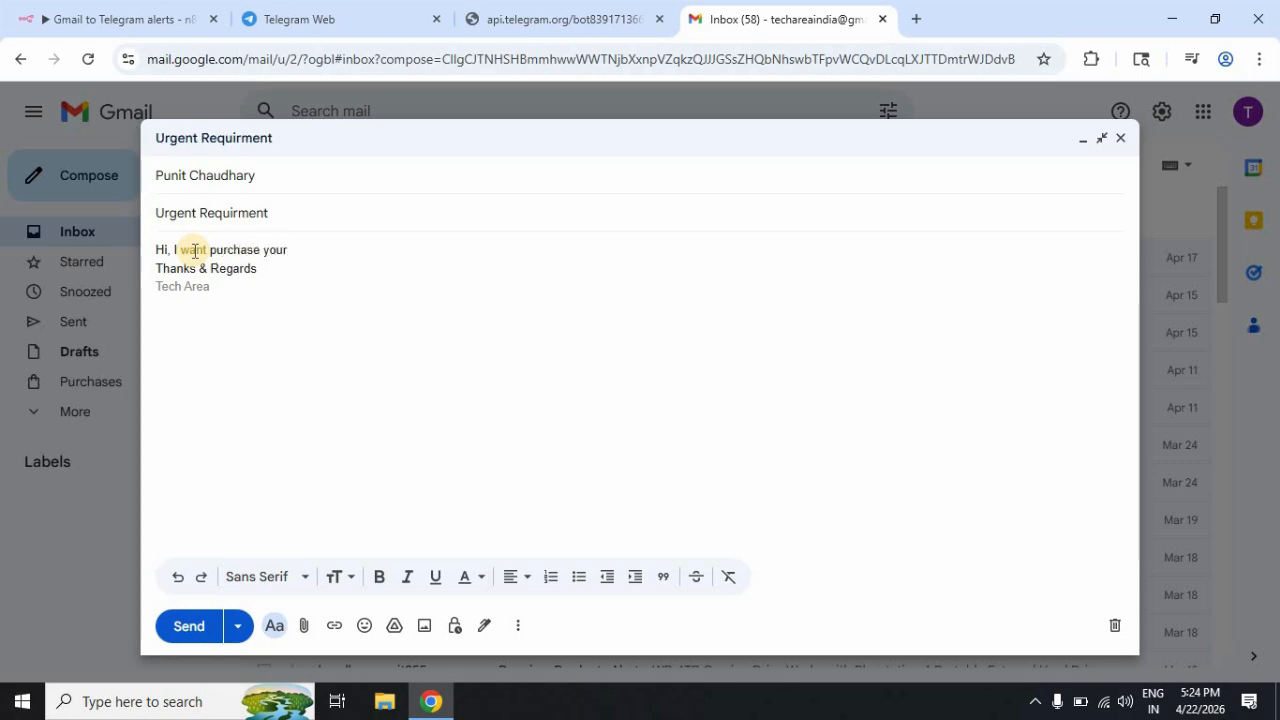
type("ite")
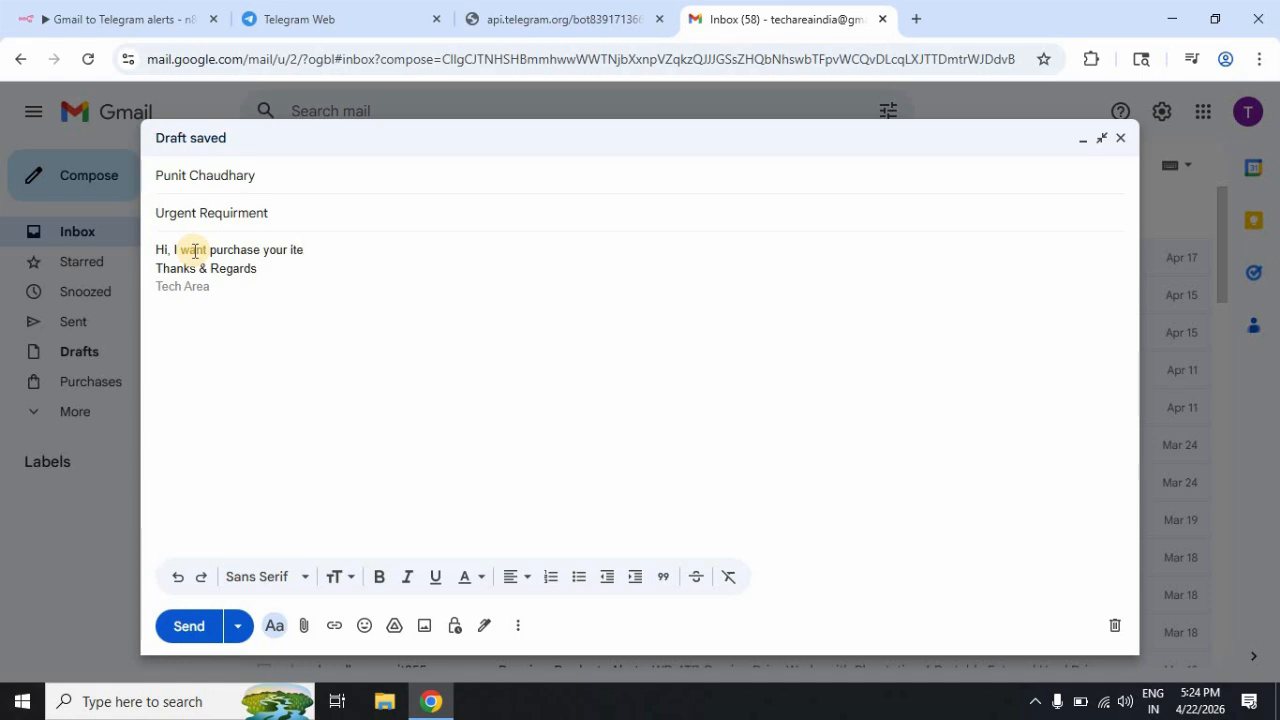
type("m.")
key("Return")
left_click(337, 329)
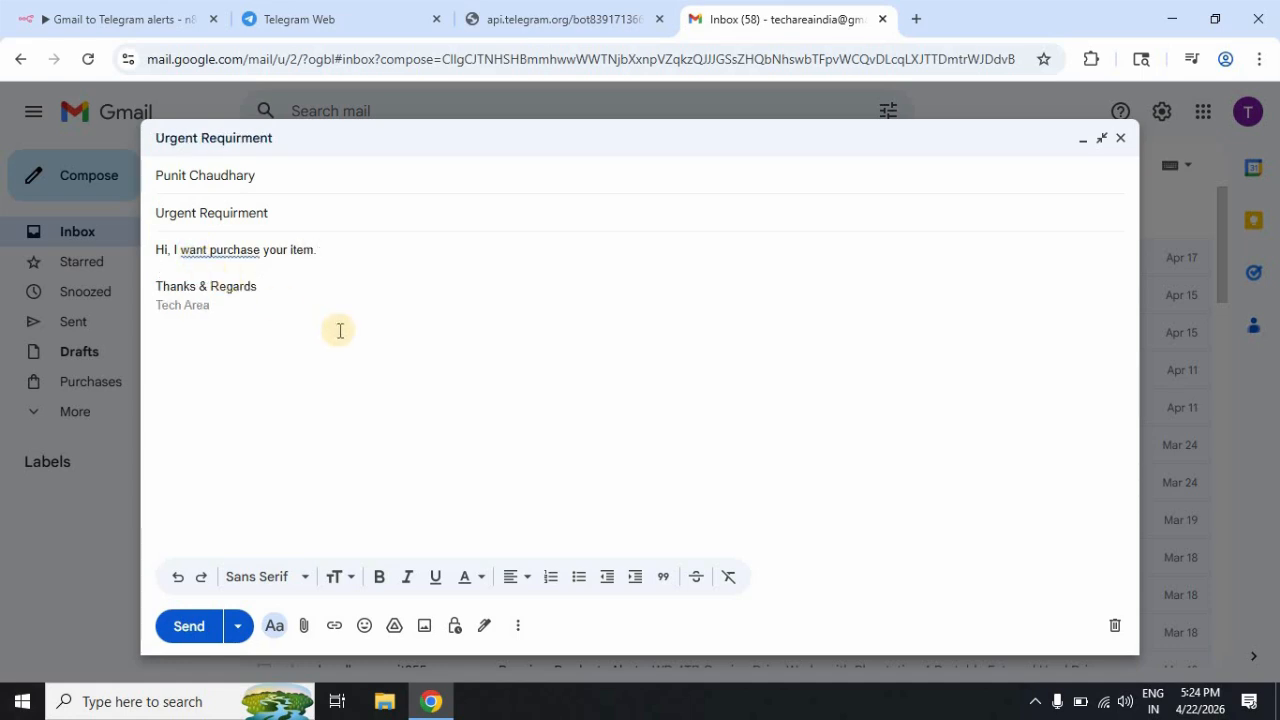
left_click(197, 640)
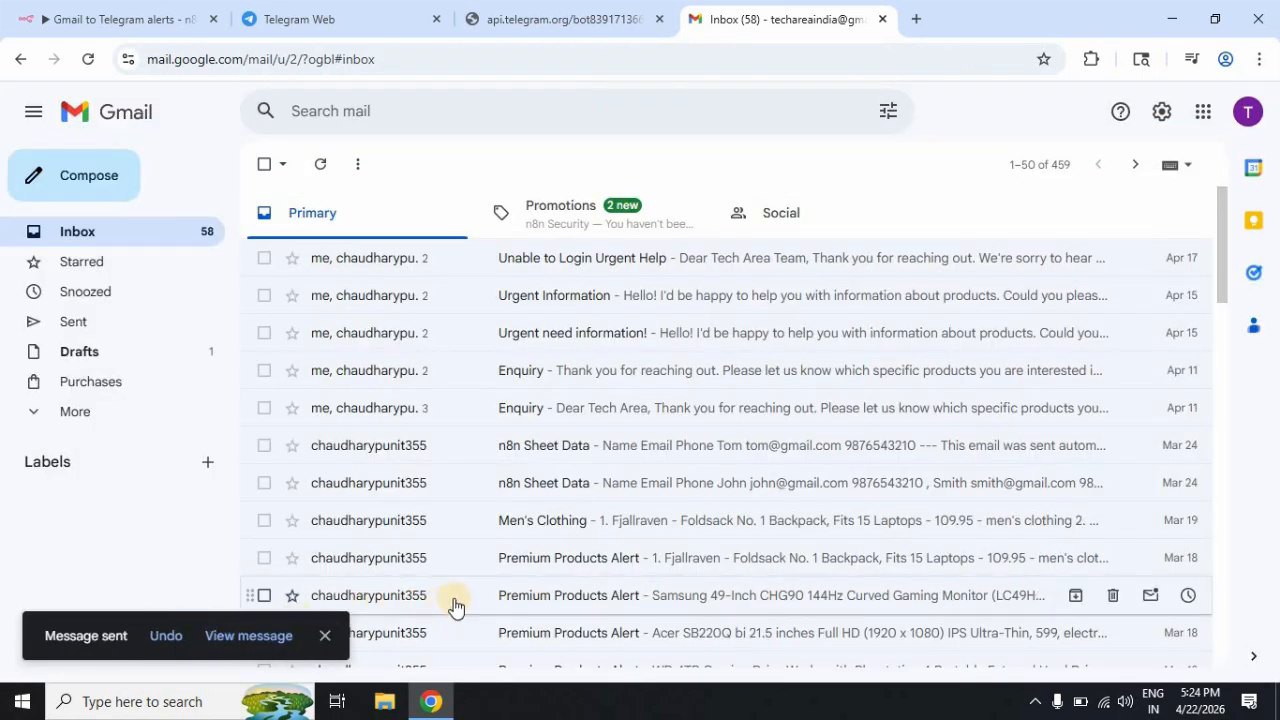
Switch to n8n and examine the newest execution's logged output for the Gmail Trigger and Send a text message nodes.
left_click(160, 20)
left_click(735, 194)
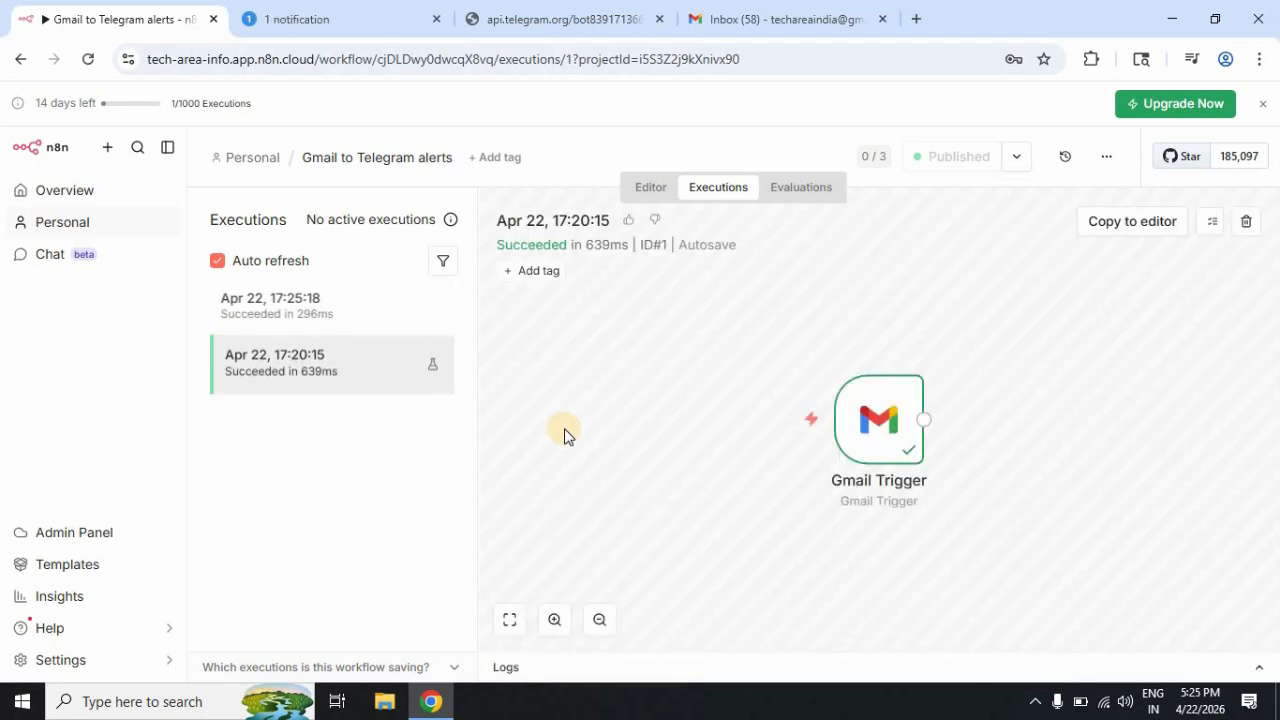
left_click(326, 308)
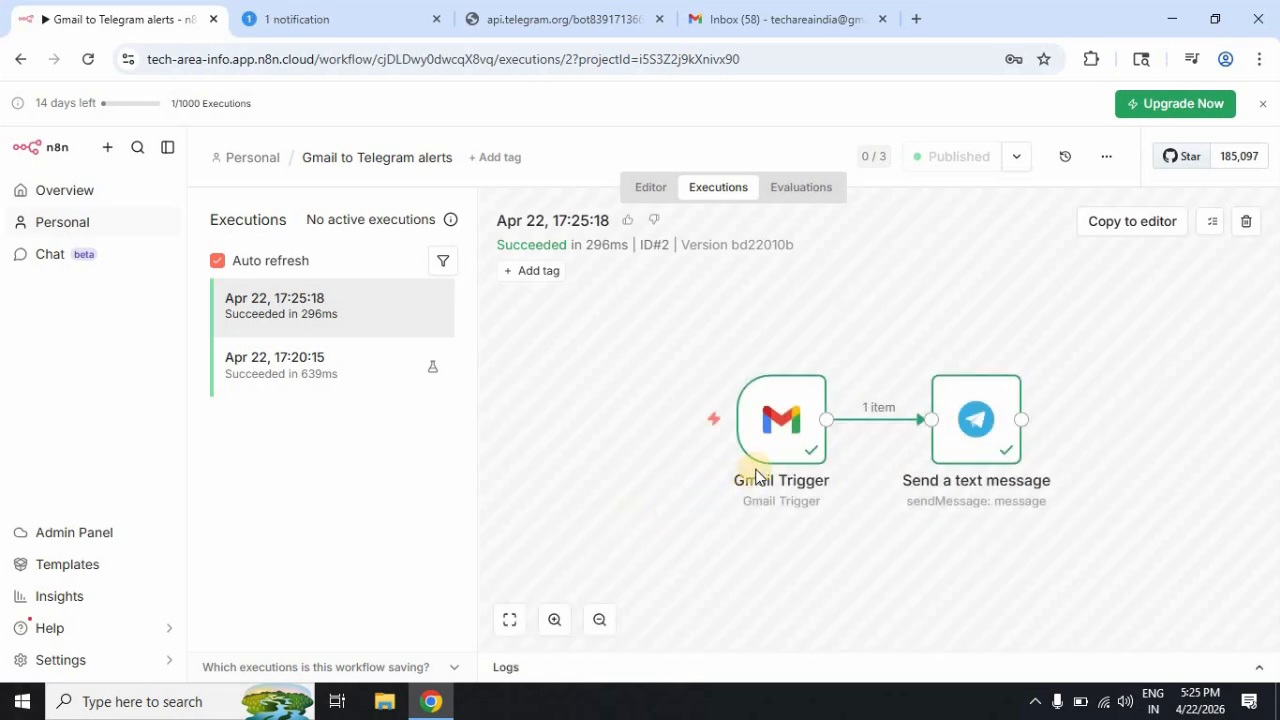
left_click(507, 667)
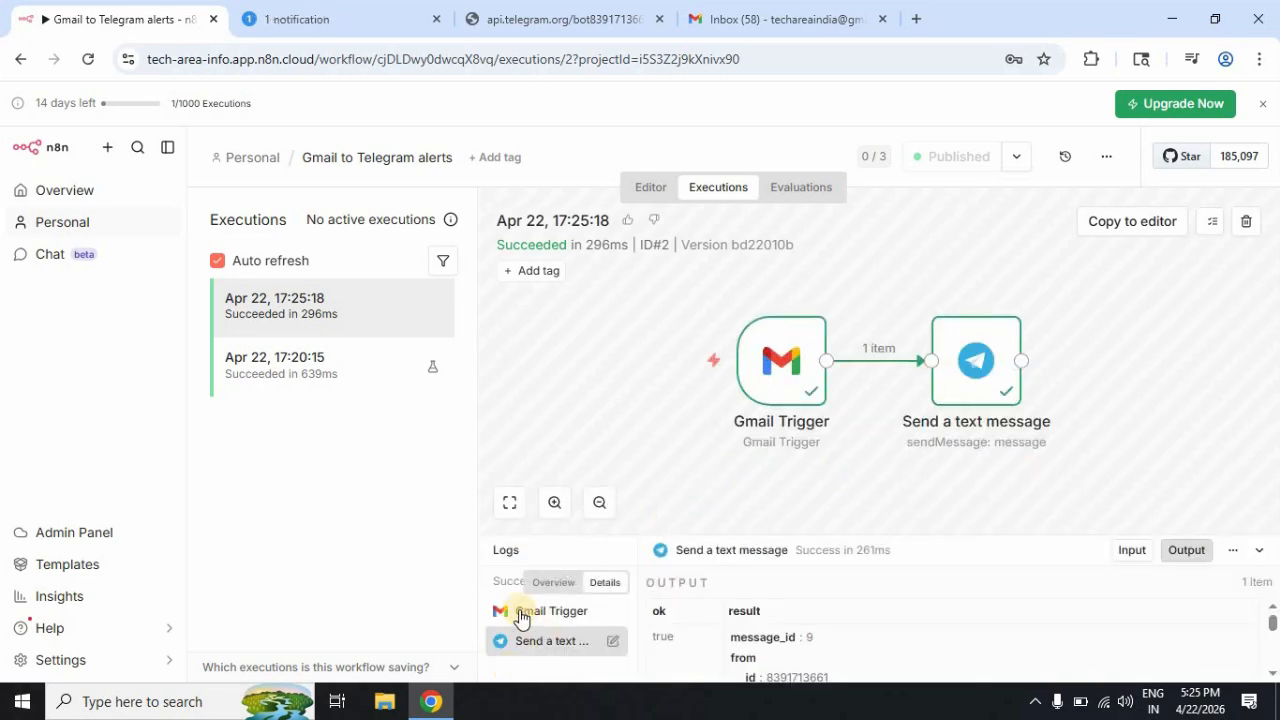
left_click(553, 613)
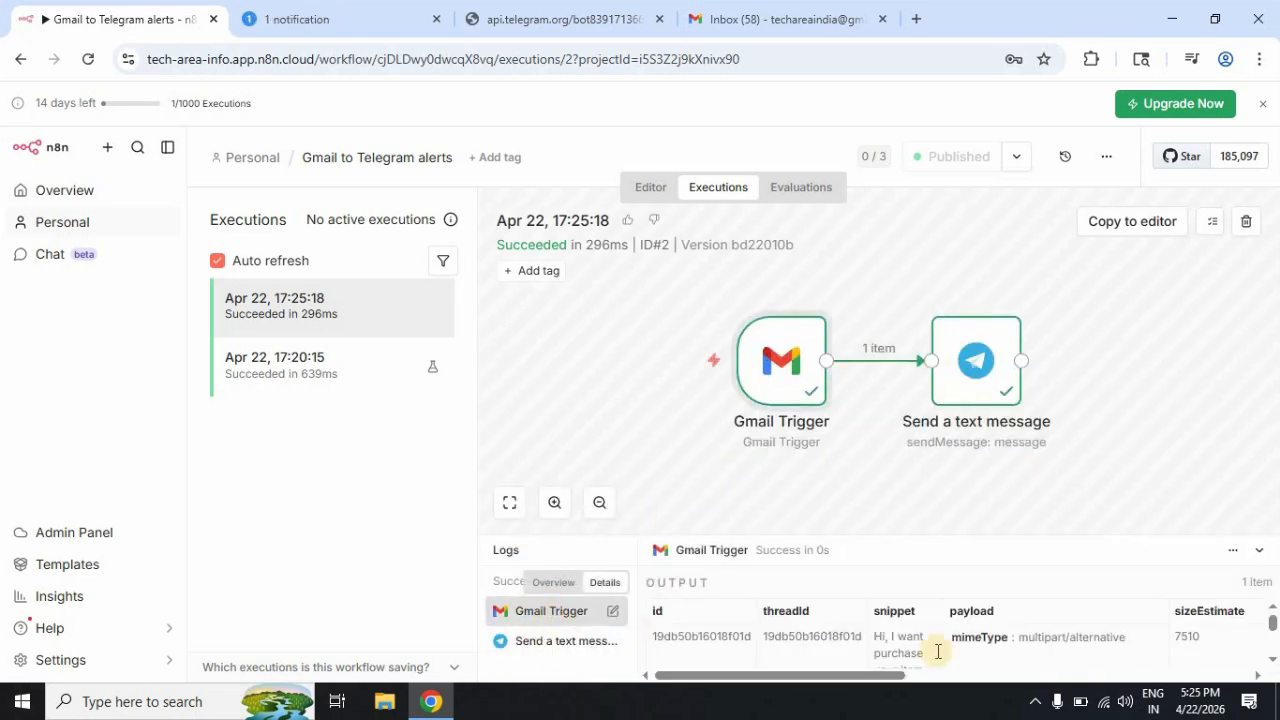
mouse_move(851, 680)
left_mouse_down()
mouse_move(1086, 677)
mouse_move(863, 676)
left_mouse_up()
left_click(558, 645)
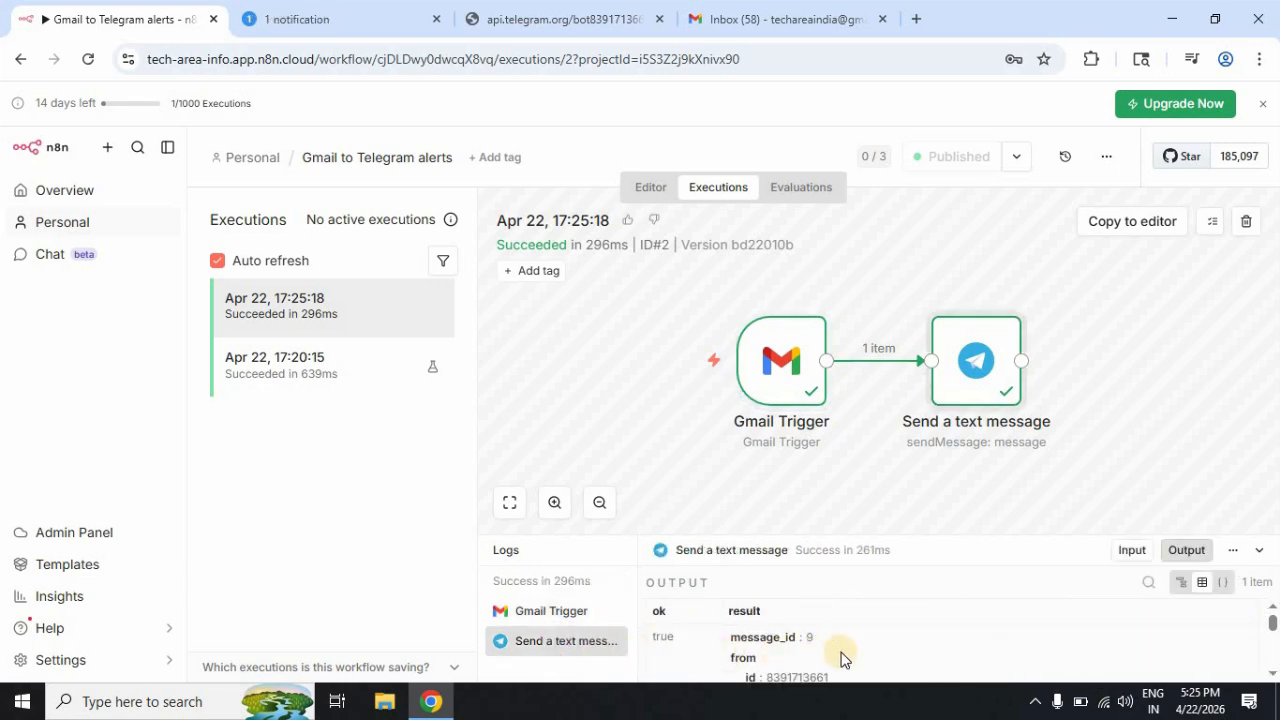
Read through the Send a text message node's logged output for the newest execution, then collapse the logs.
scroll(842, 652, "down", 3)
scroll(842, 652, "down", 5)
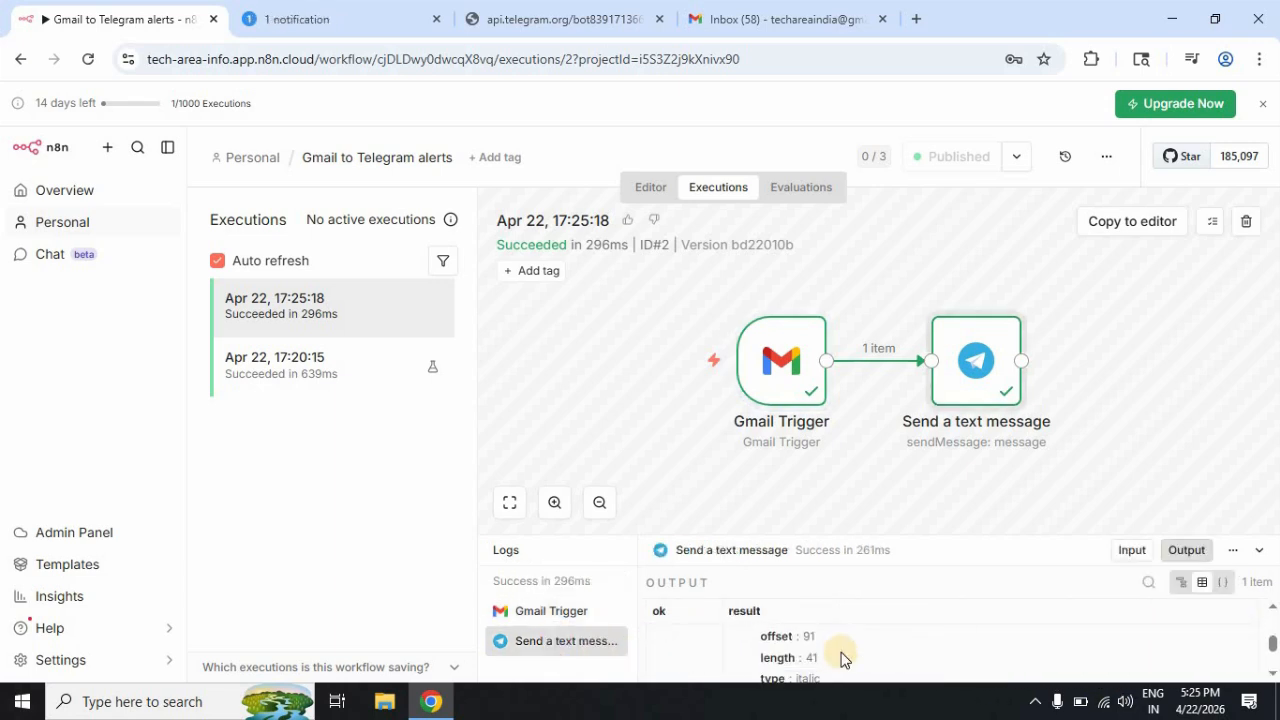
scroll(842, 652, "up", 10)
left_click(508, 551)
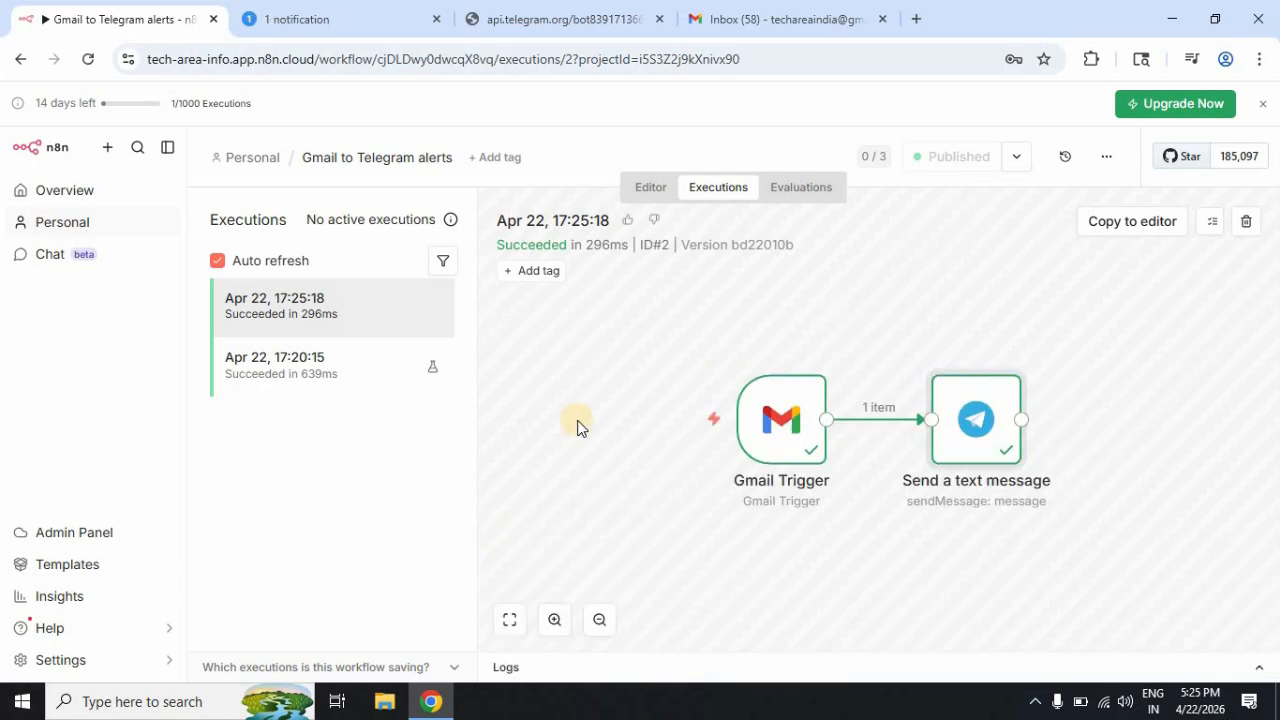
Switch to Telegram Web, open the Tech Area n8n Bot chat and check the new email alert's heading and subject.
left_click(330, 14)
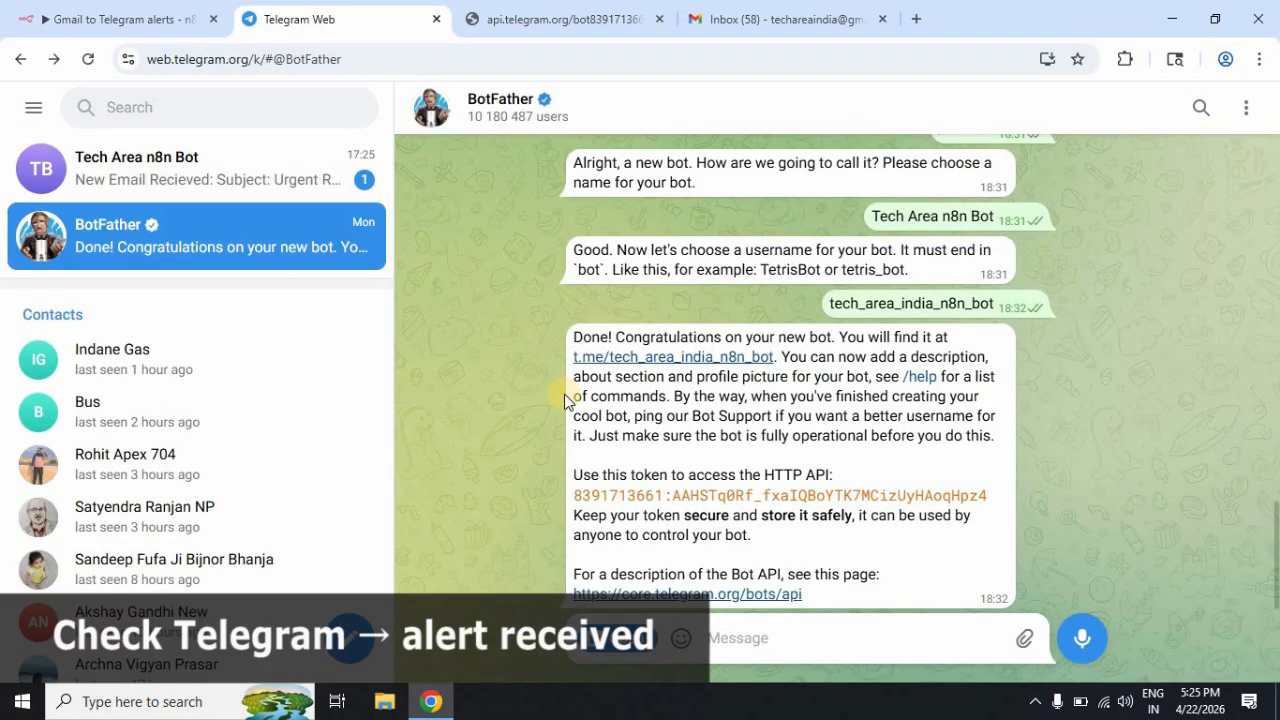
left_click(161, 190)
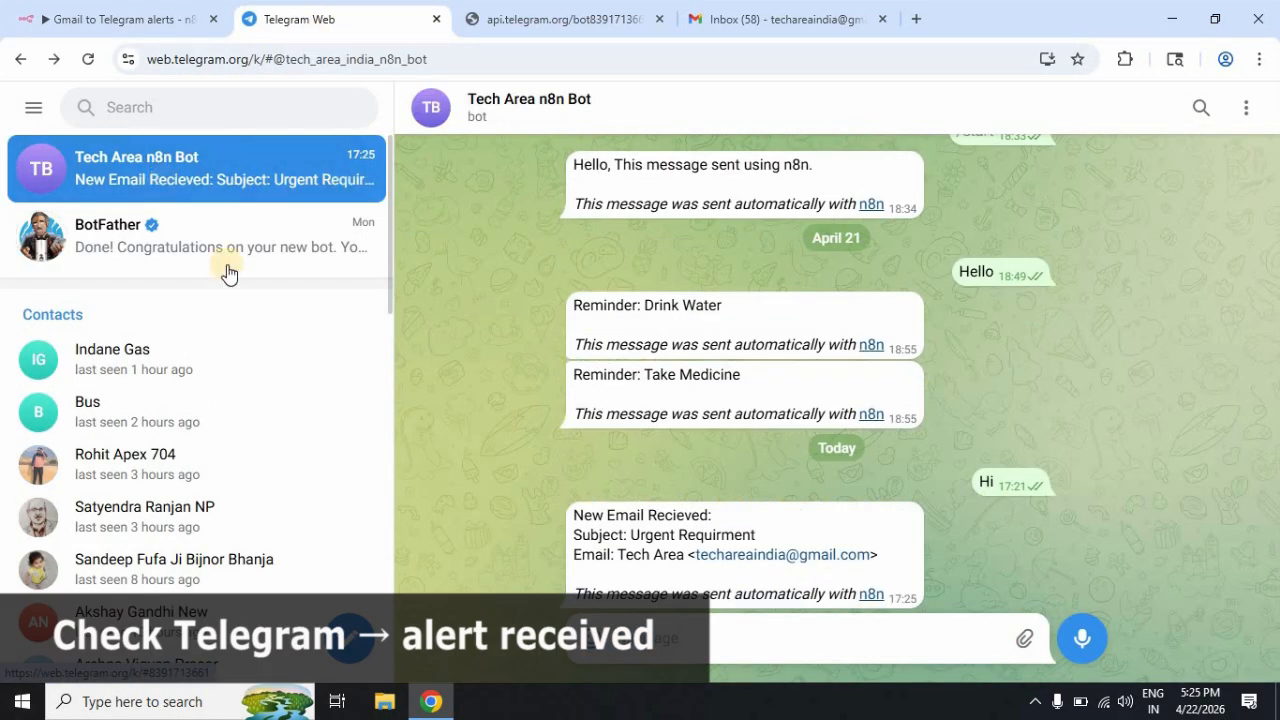
left_click_drag(573, 515, 712, 515)
left_click_drag(631, 536, 757, 536)
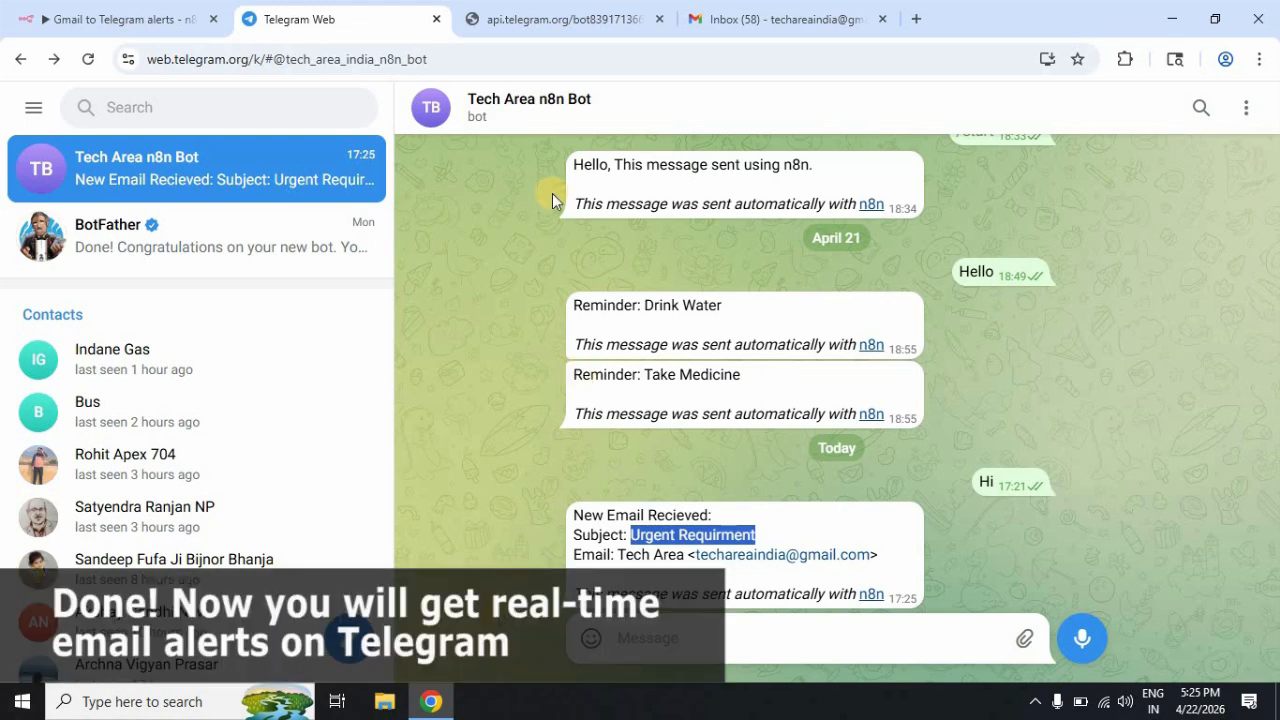
Switch back to n8n, return to the workflow's editor view and open the Personal project's workflow list.
left_click(185, 10)
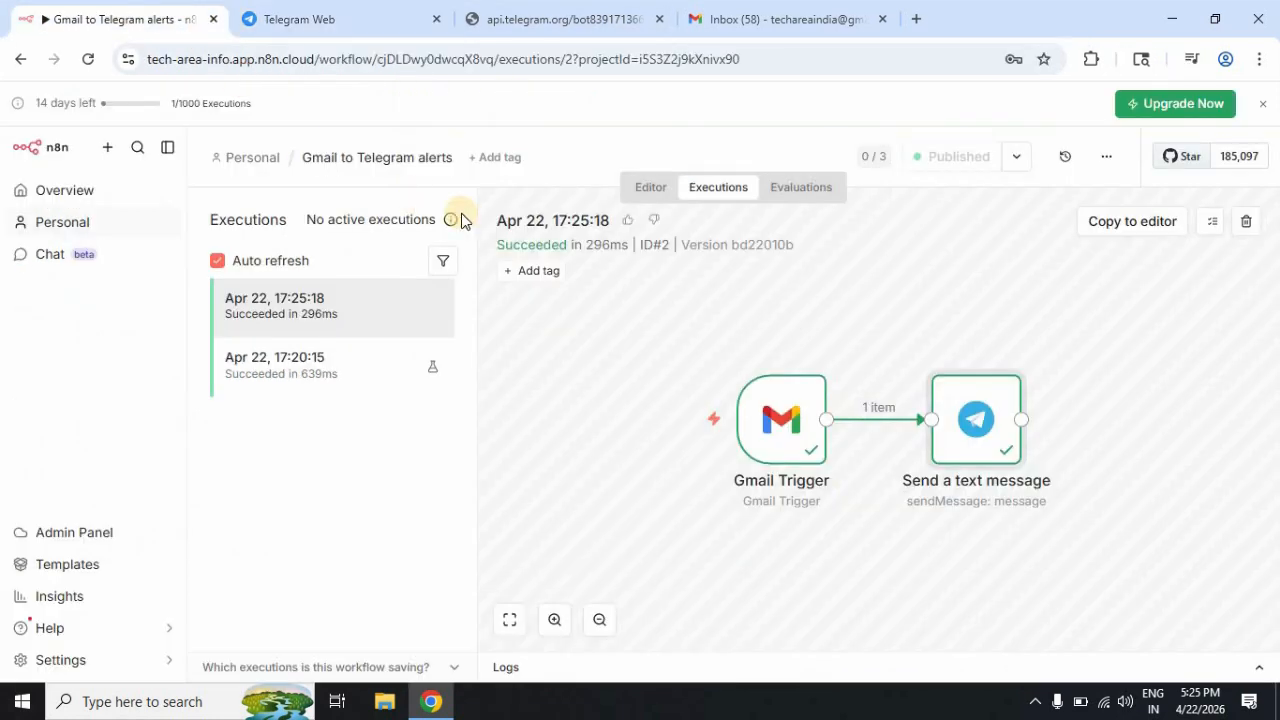
left_click(648, 195)
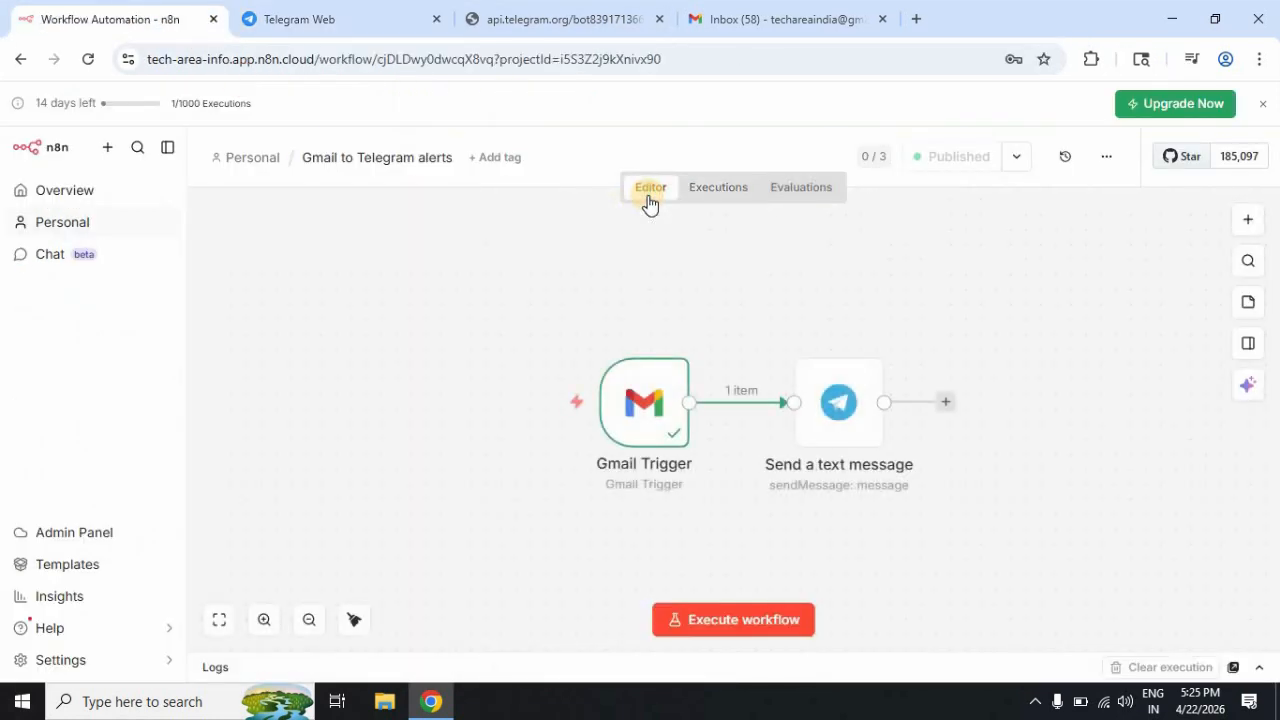
left_click(265, 166)
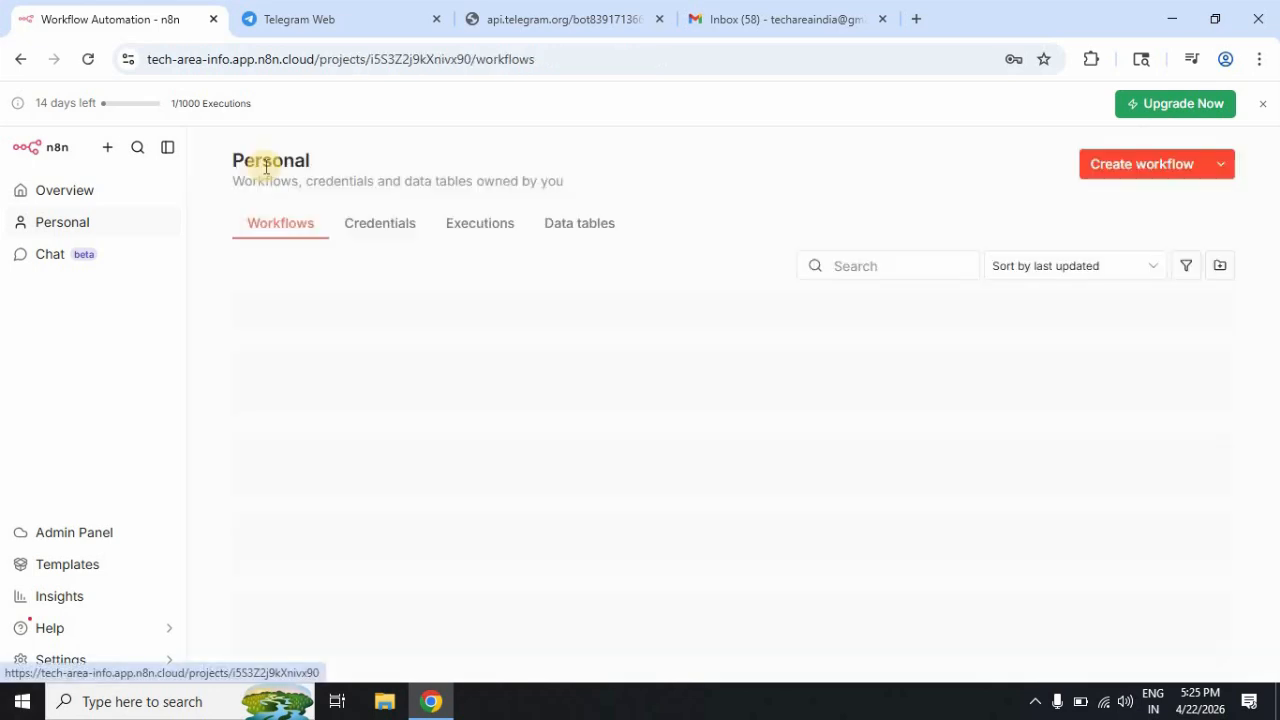